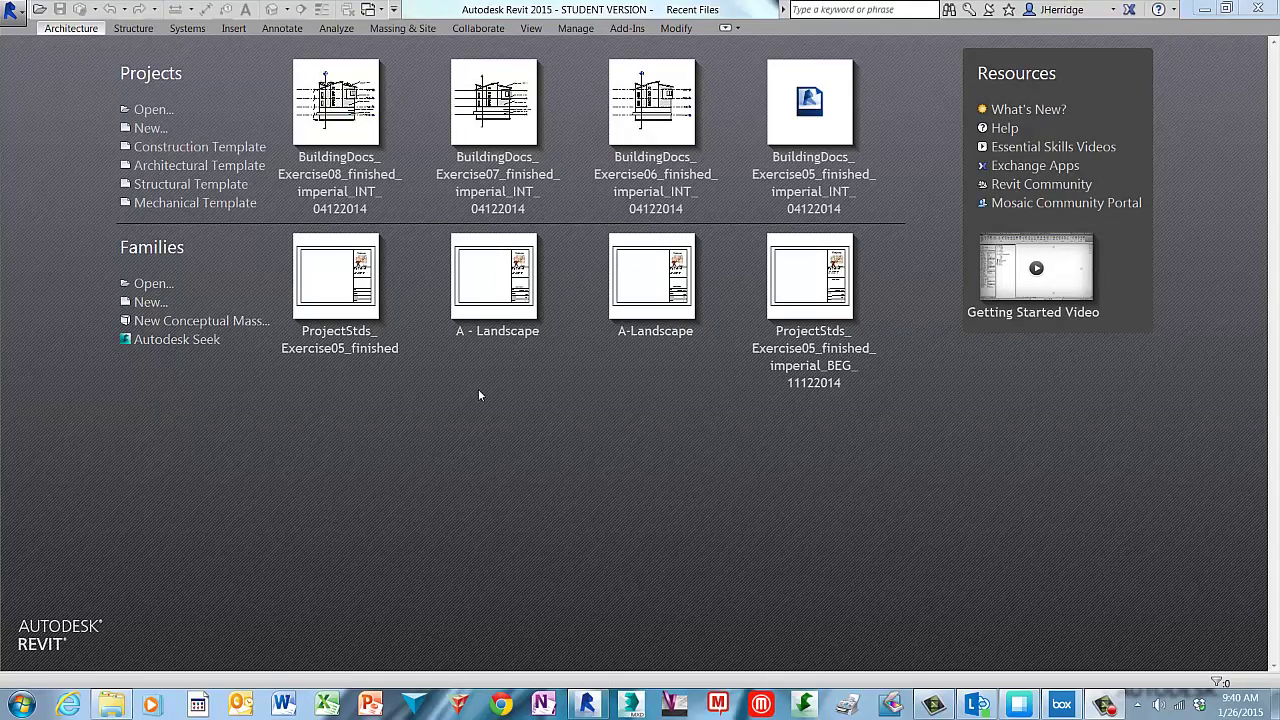
Create a new project from the default.rte template in the US Imperial folder
left_click(148, 128)
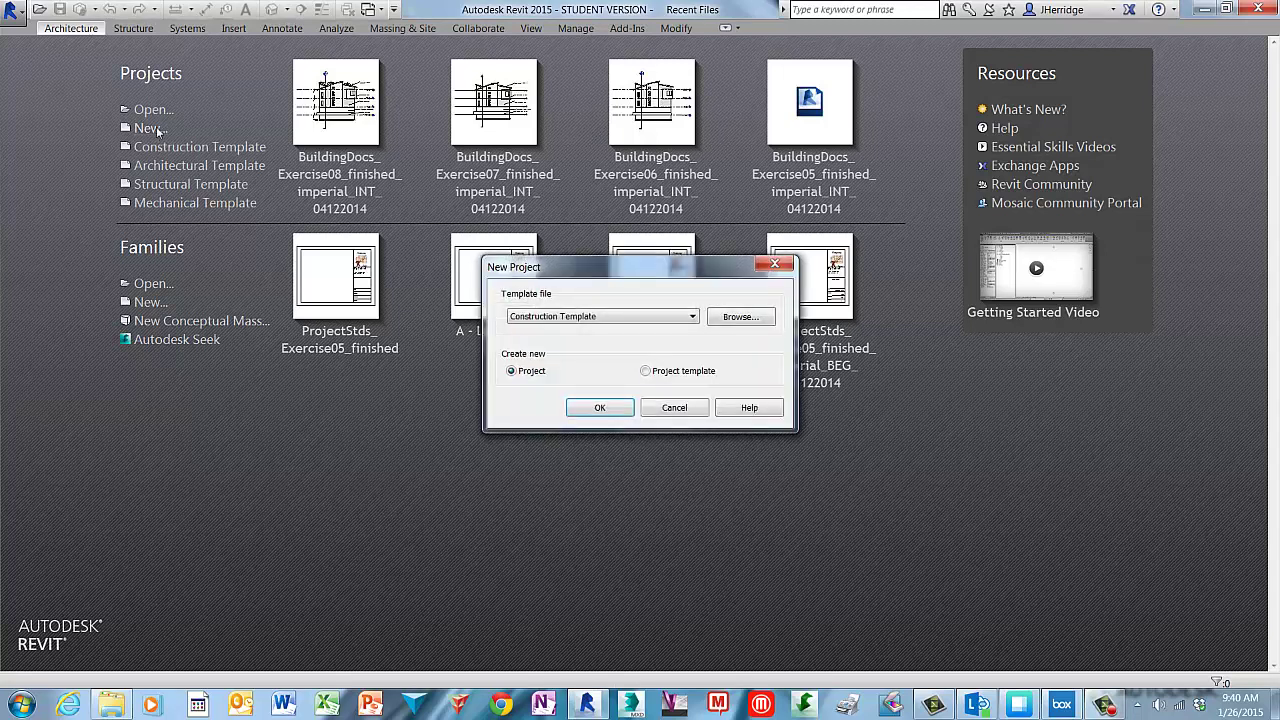
left_click(740, 316)
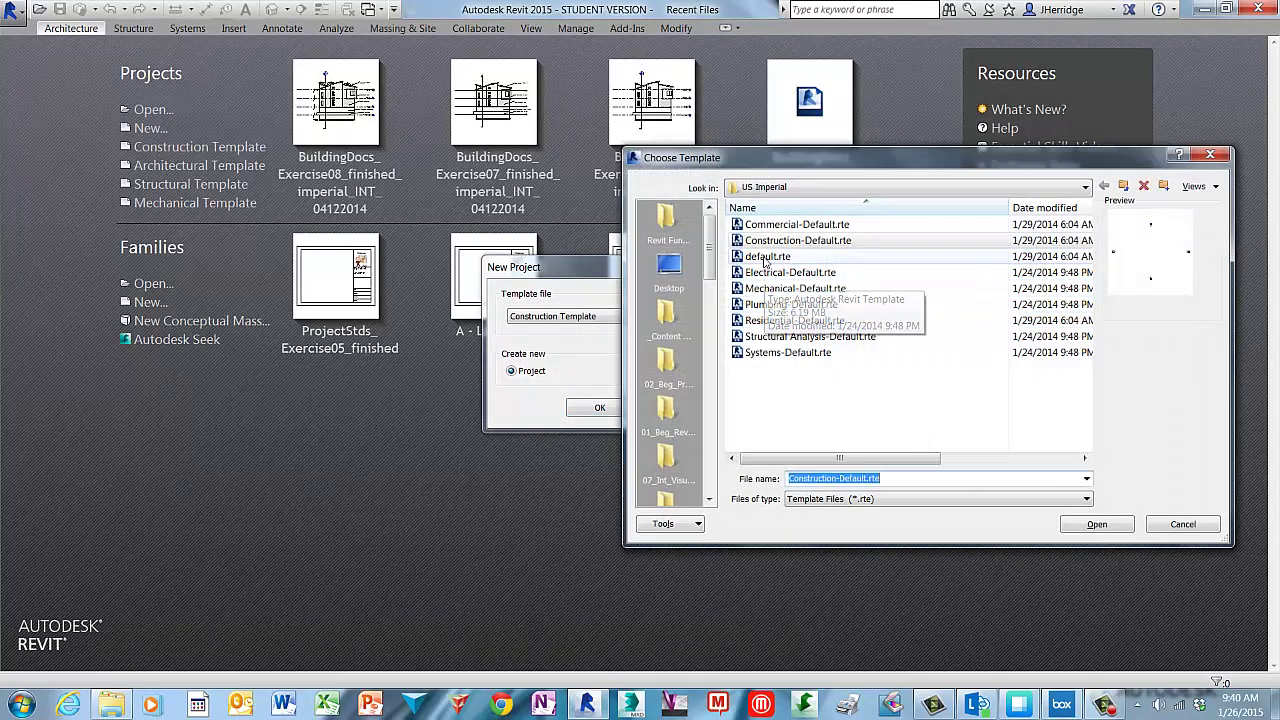
left_click(766, 258)
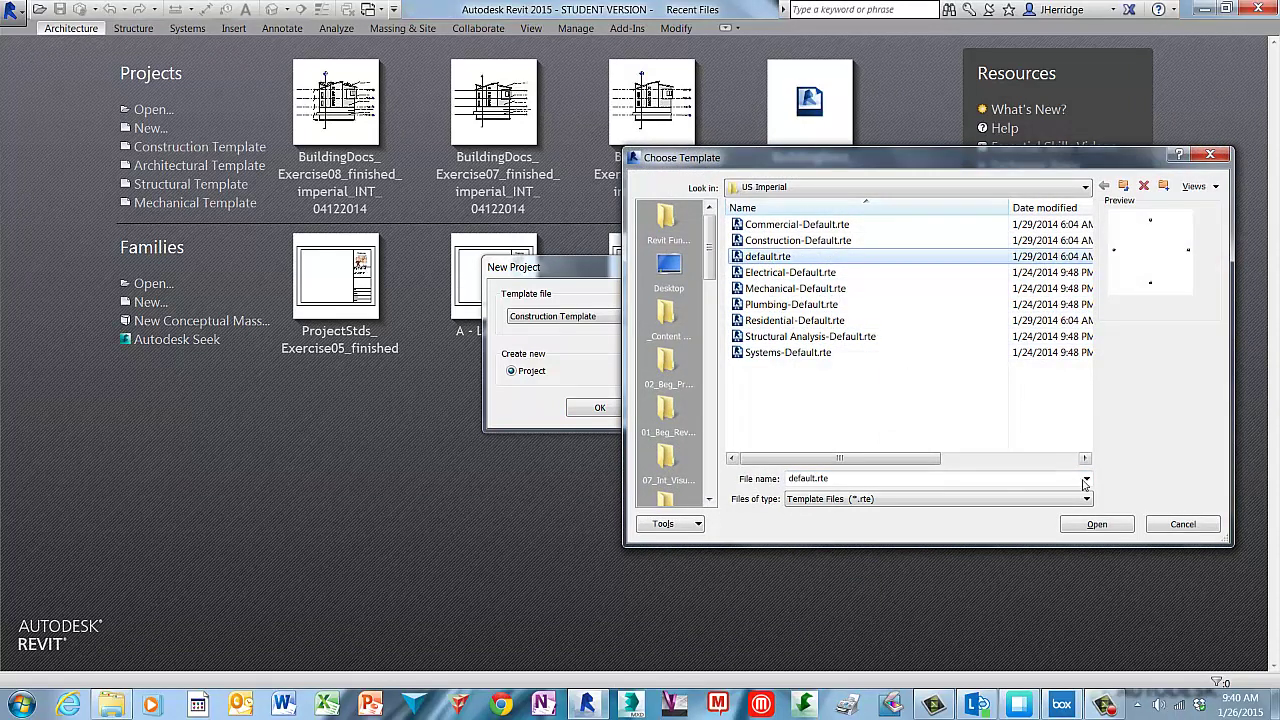
left_click(1127, 530)
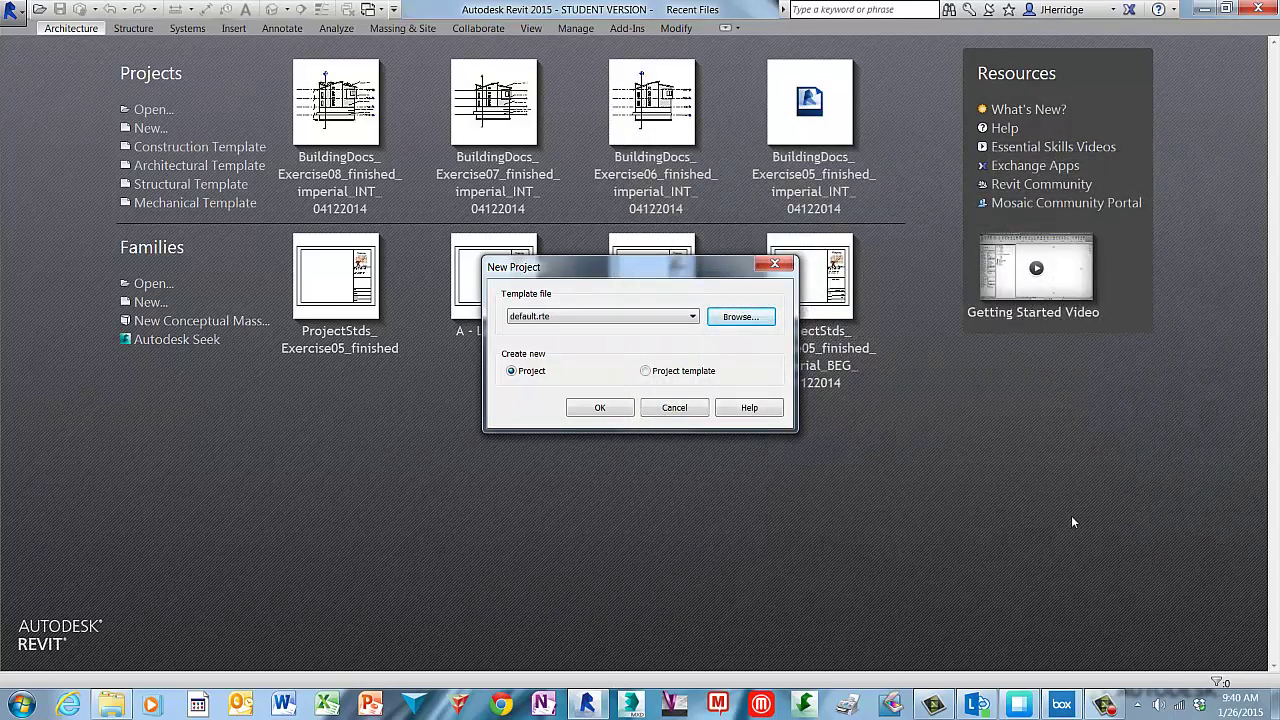
left_click(600, 408)
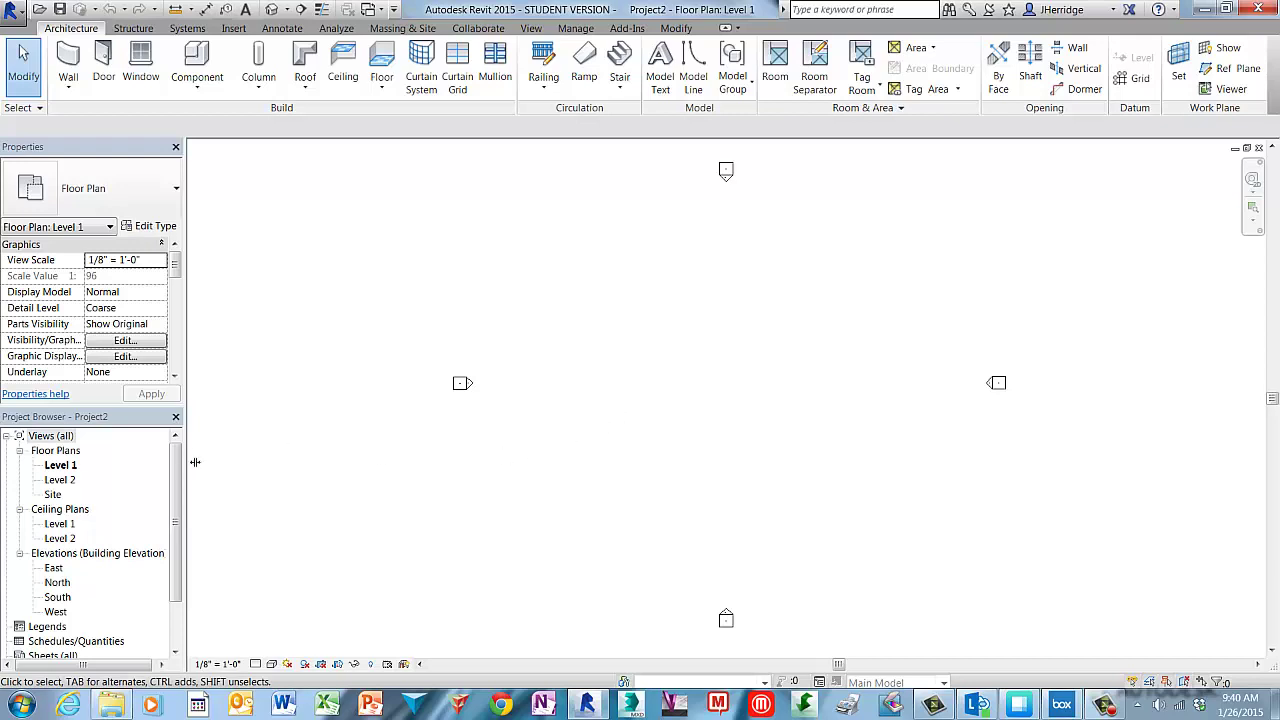
Examine the project's stair families, including the Assembled Stair, Carriage and Precast Stair types
left_click_drag(175, 463, 156, 538)
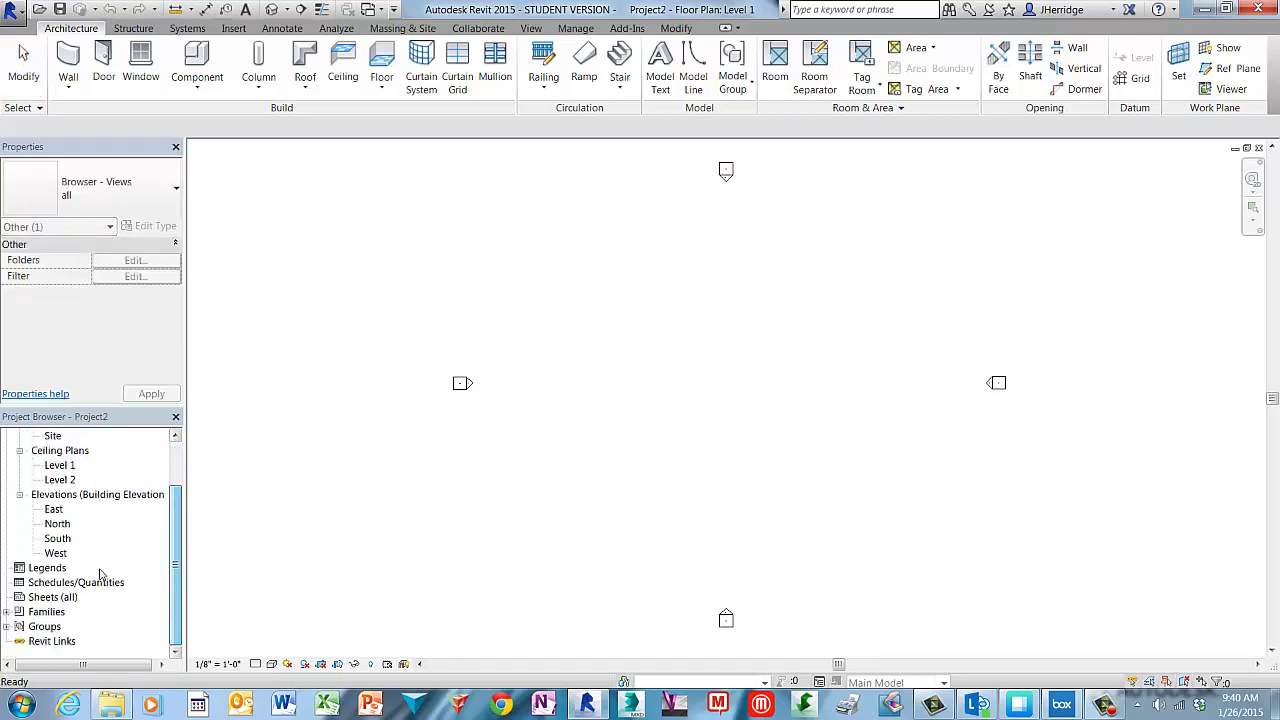
left_click(6, 612)
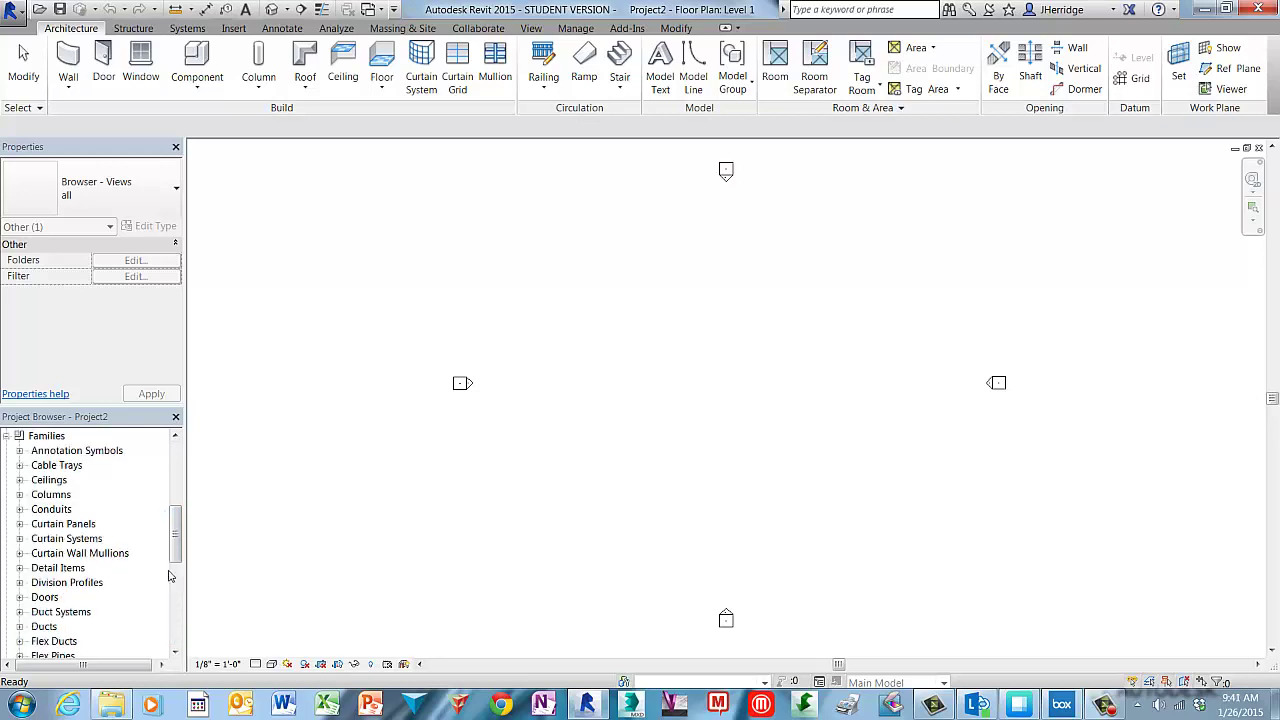
left_click_drag(177, 540, 177, 595)
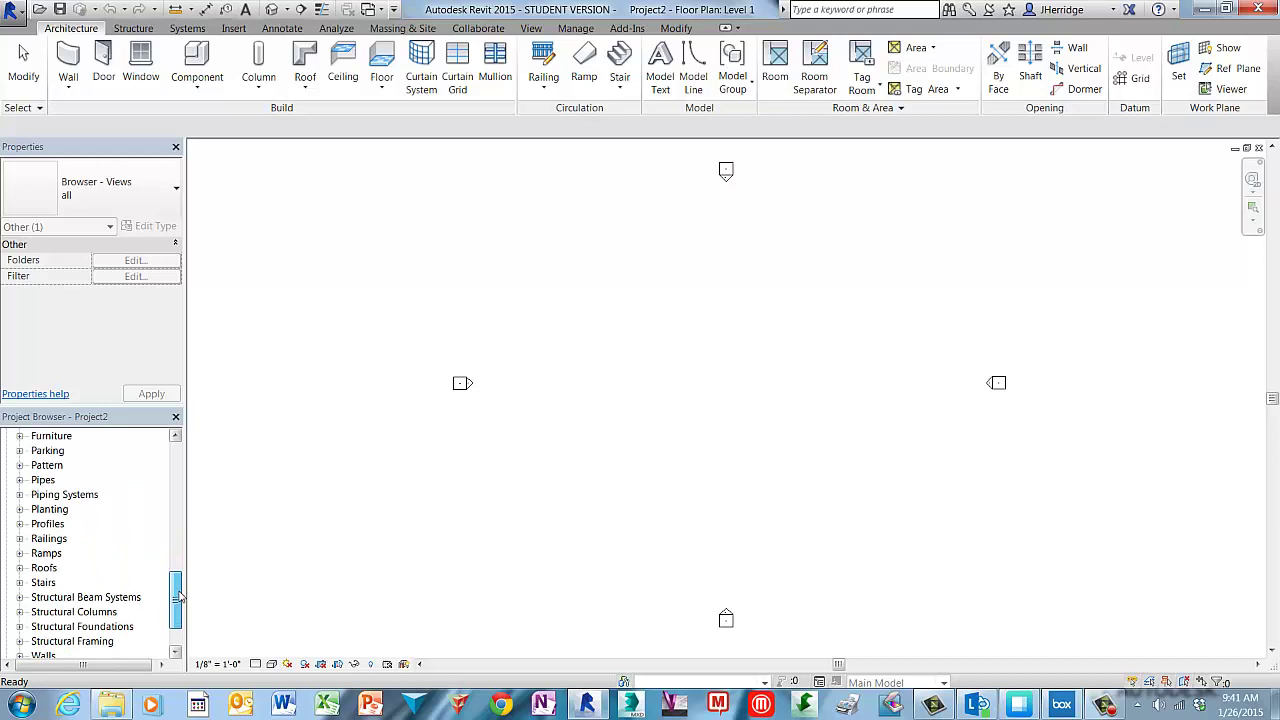
left_click(19, 582)
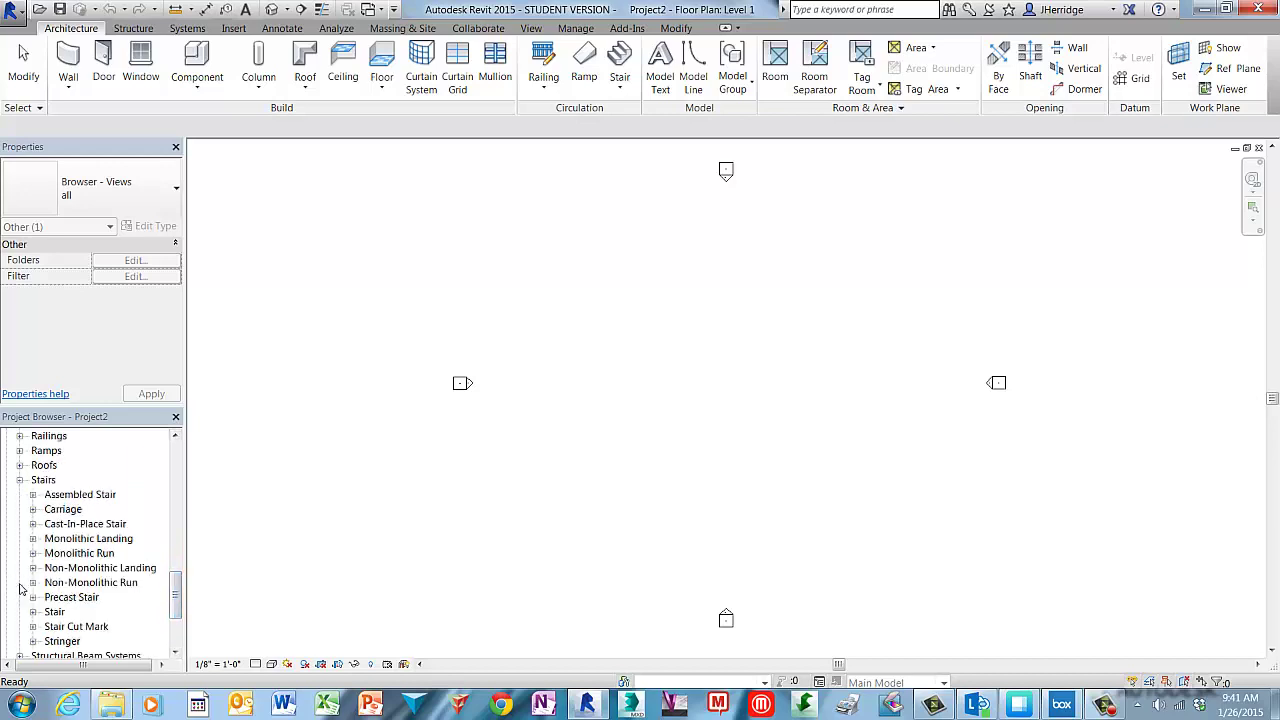
left_click(47, 482)
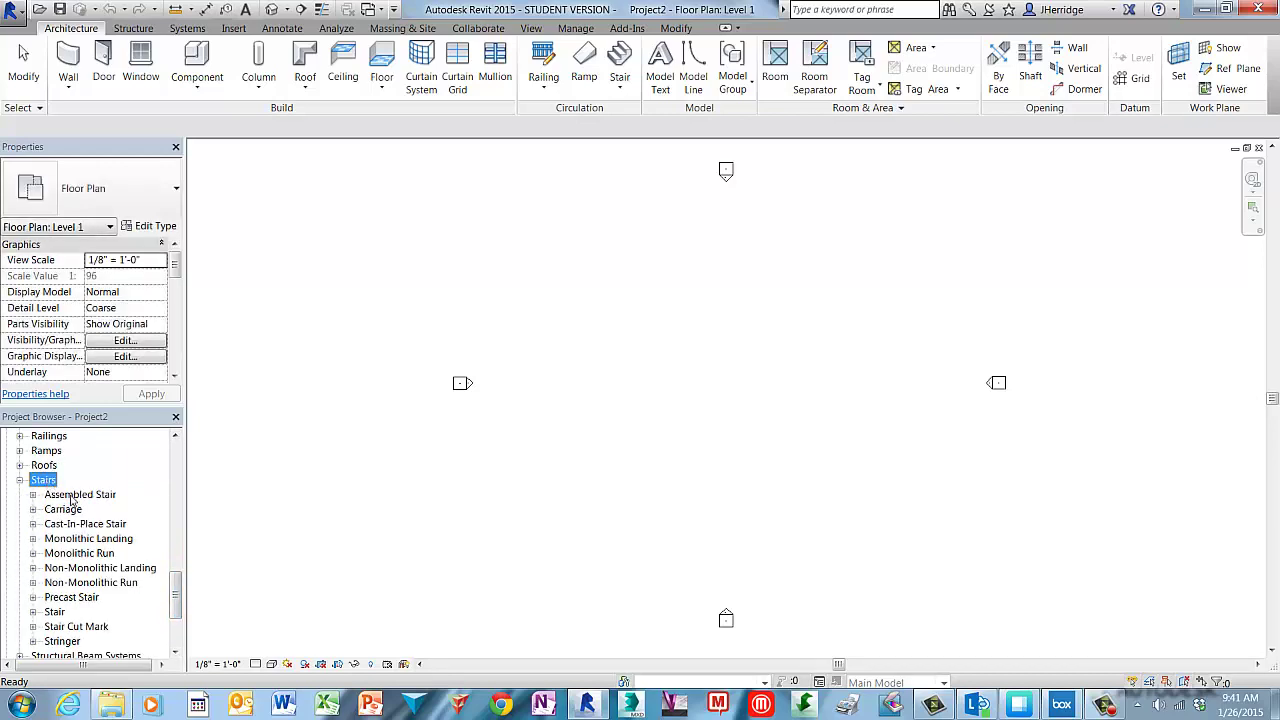
left_click(33, 495)
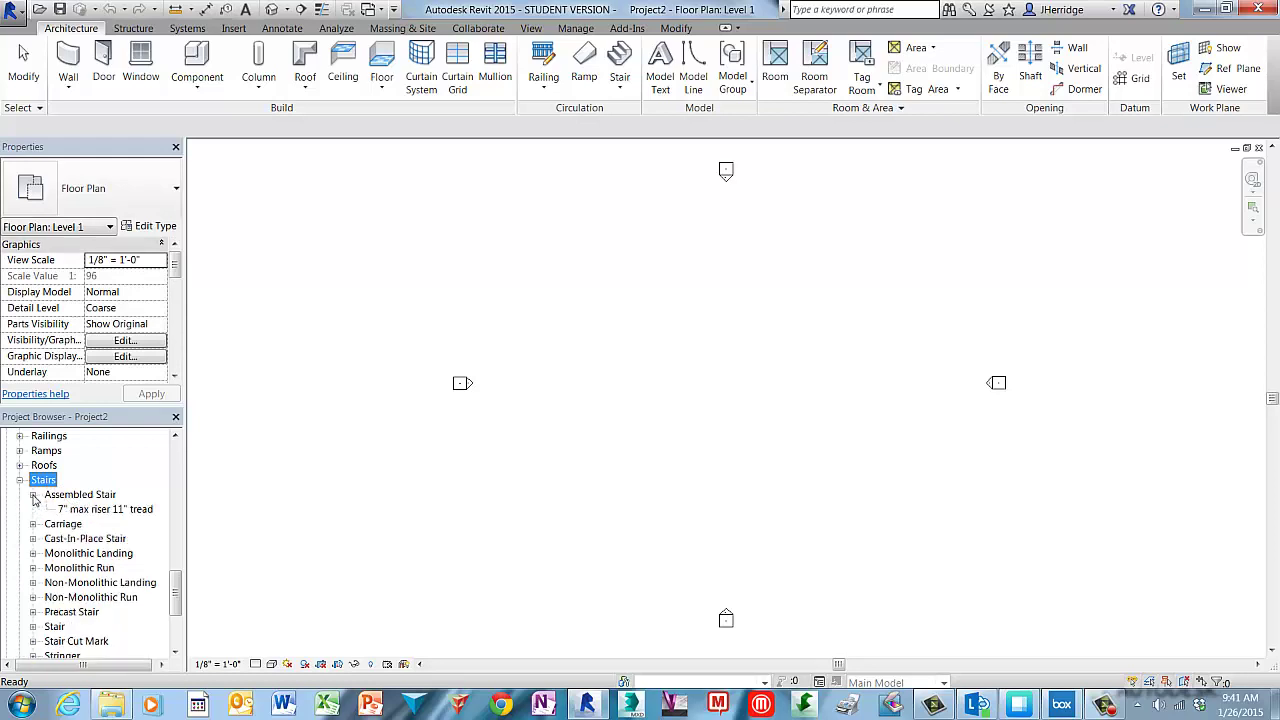
left_click(33, 524)
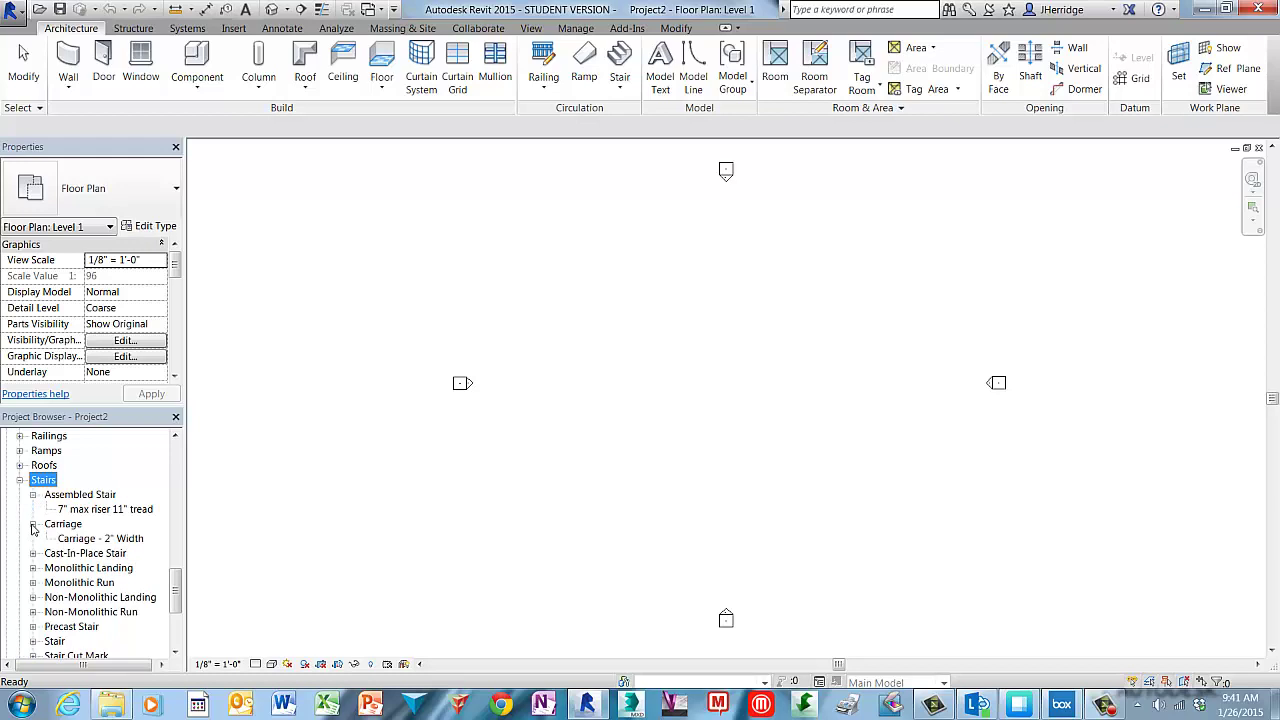
left_click(33, 626)
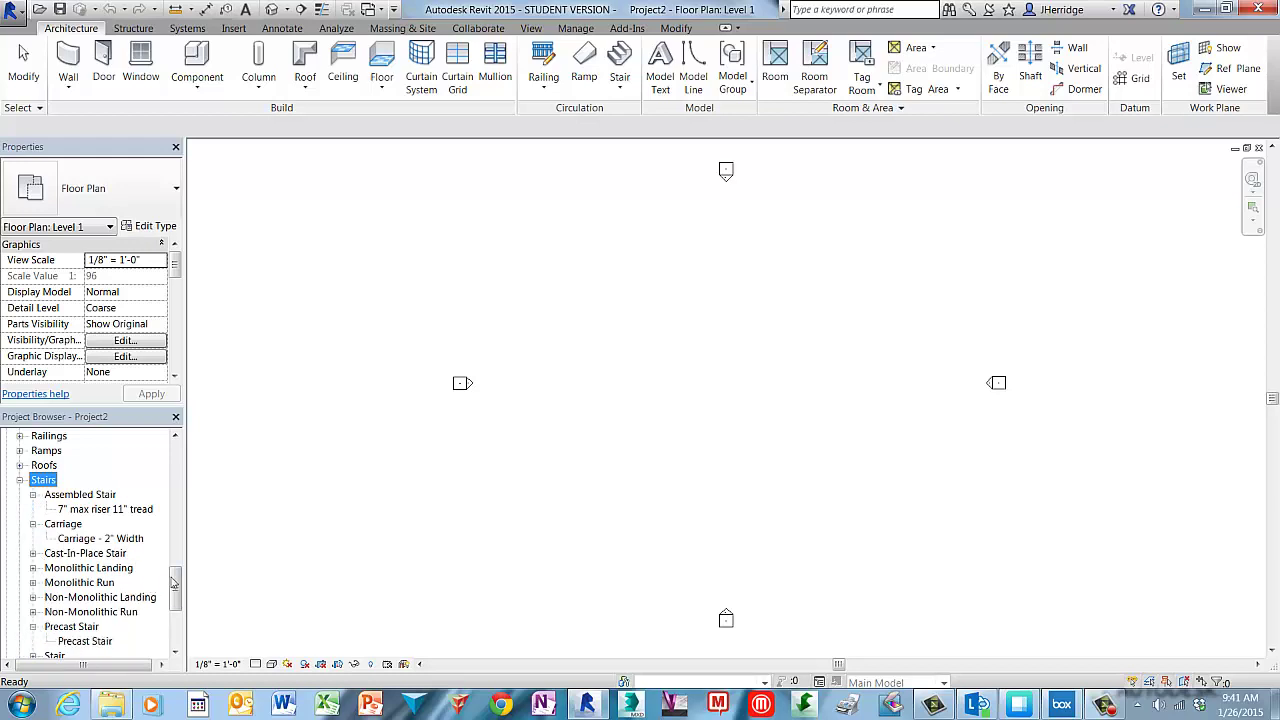
left_click_drag(172, 585, 170, 608)
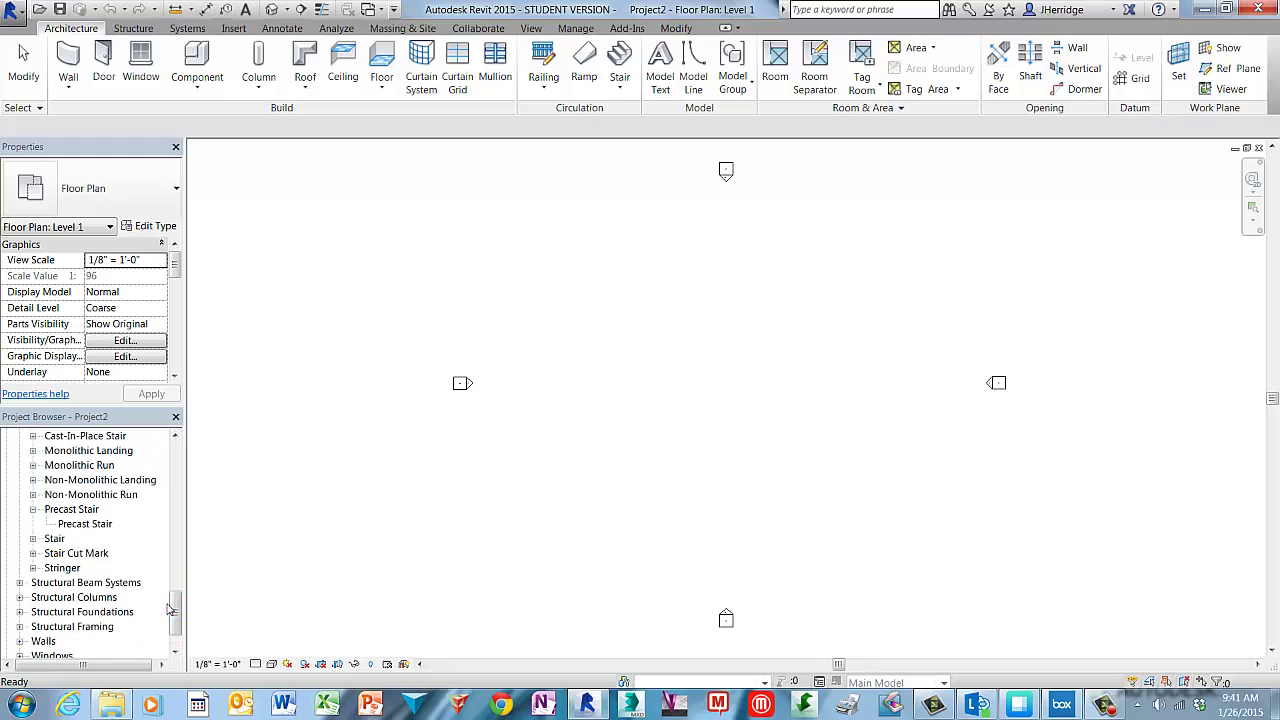
left_click(443, 302)
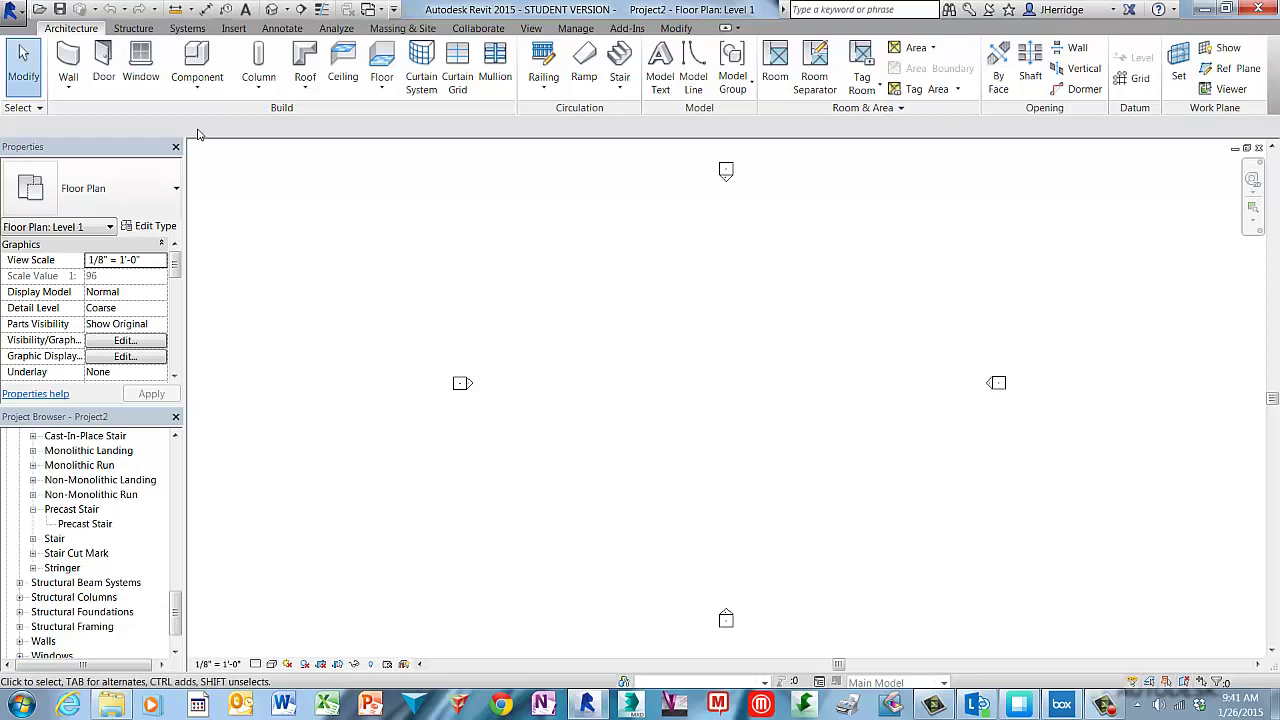
Browse the US Imperial family library for loading and open the Stairs folder within Profiles
left_click(235, 28)
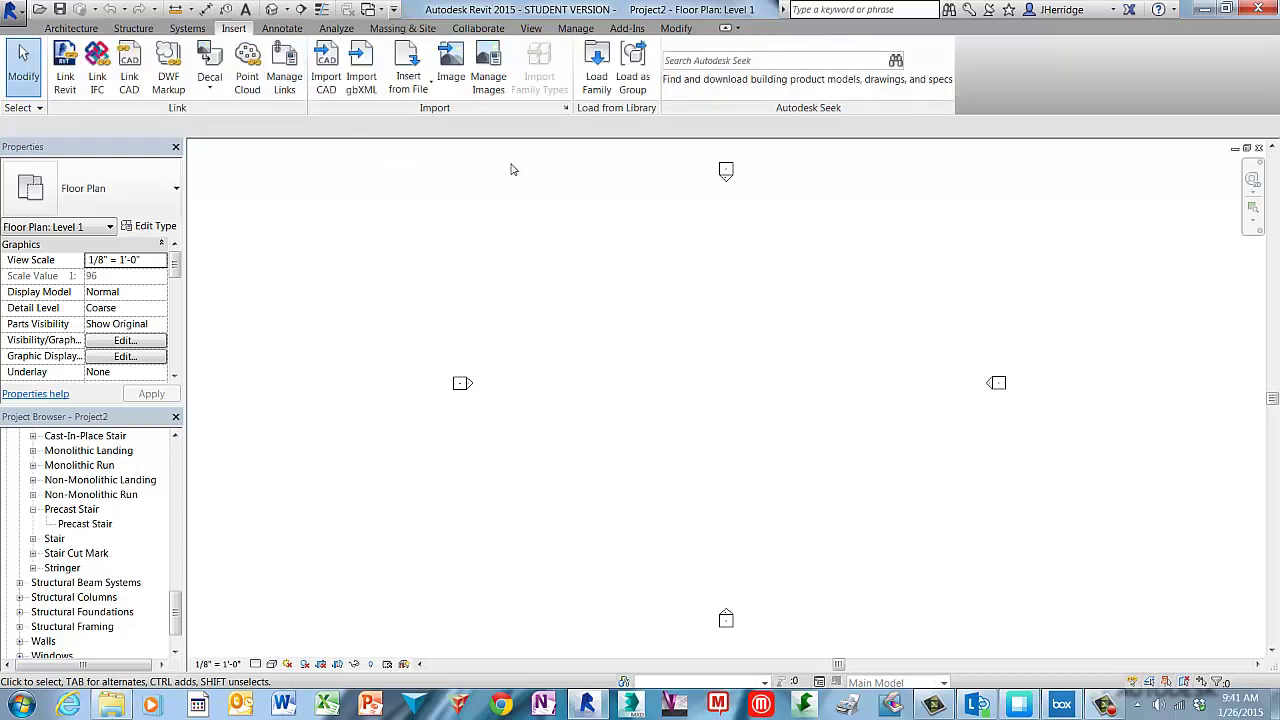
left_click(596, 70)
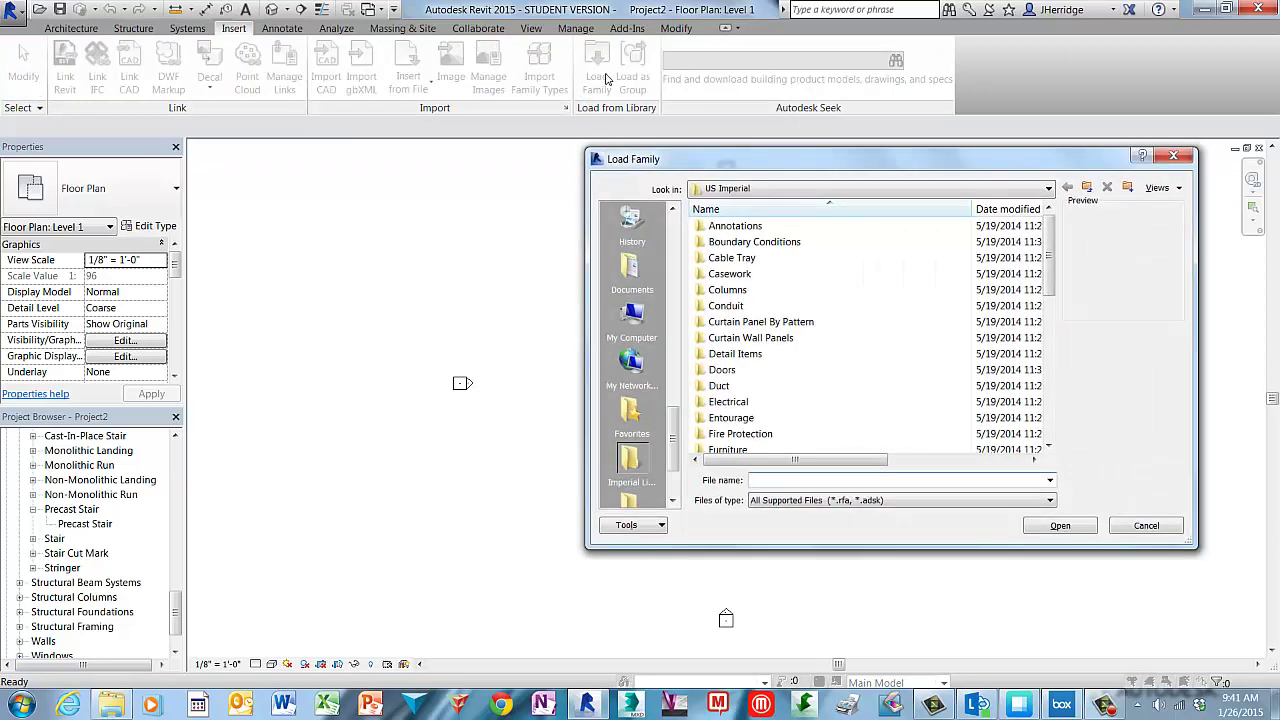
left_click_drag(1048, 251, 1063, 360)
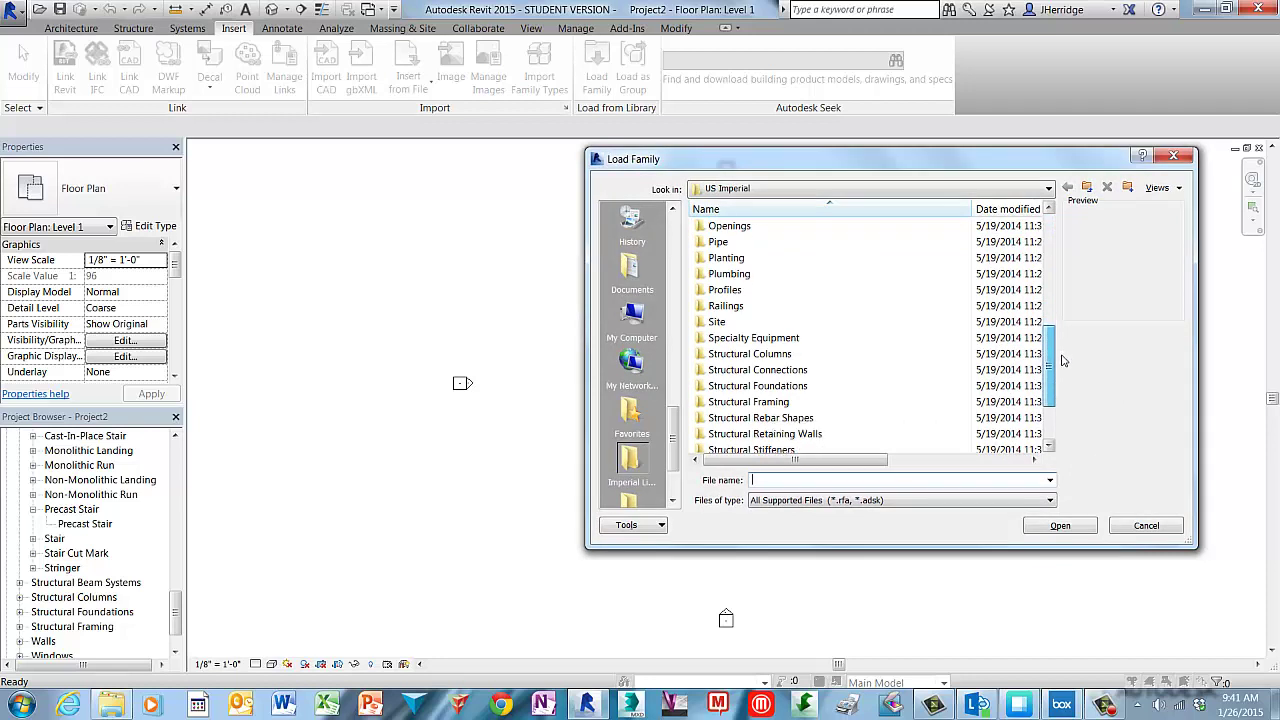
left_click(733, 308)
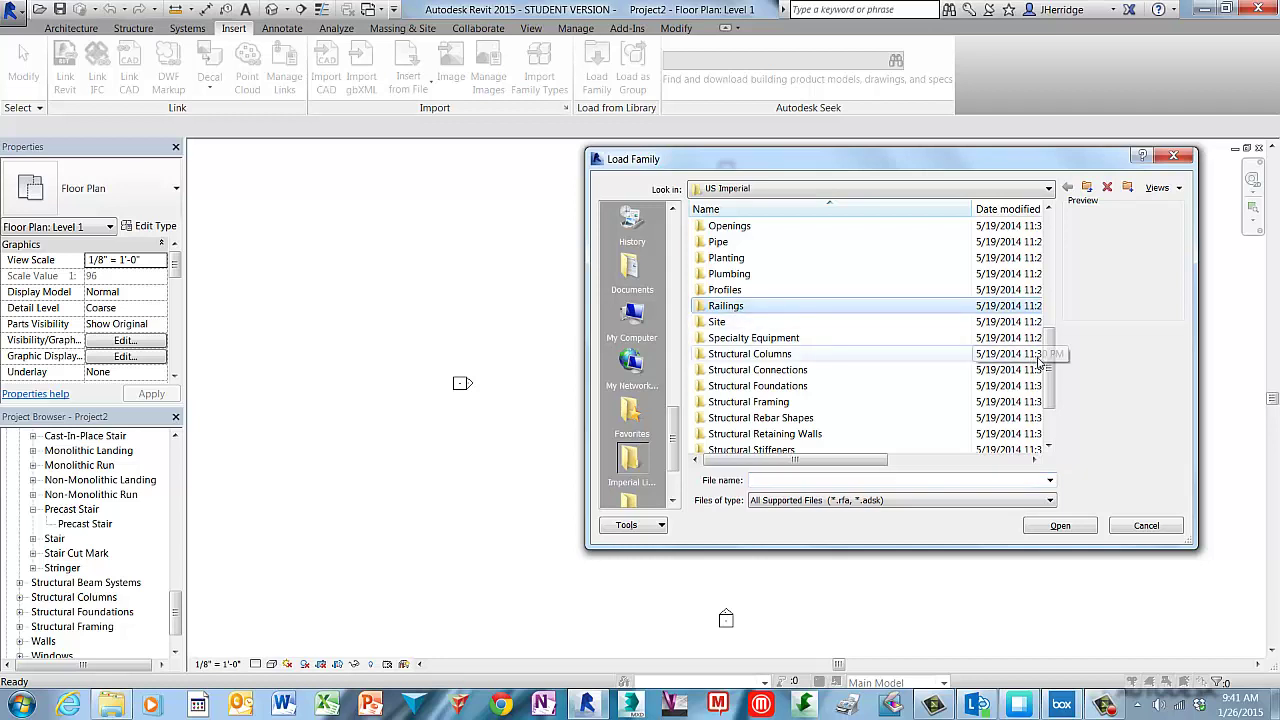
scroll(1048, 366, "down", 2)
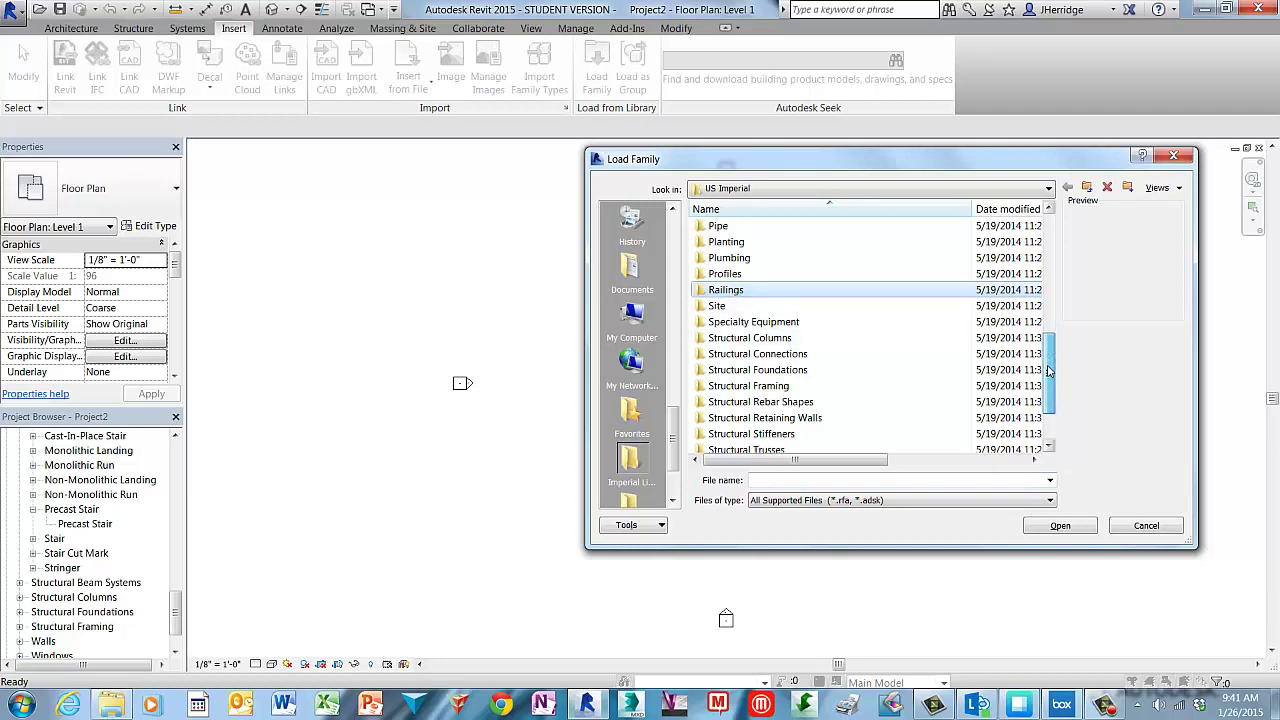
scroll(1044, 370, "up", 2)
scroll(1044, 370, "up", 2)
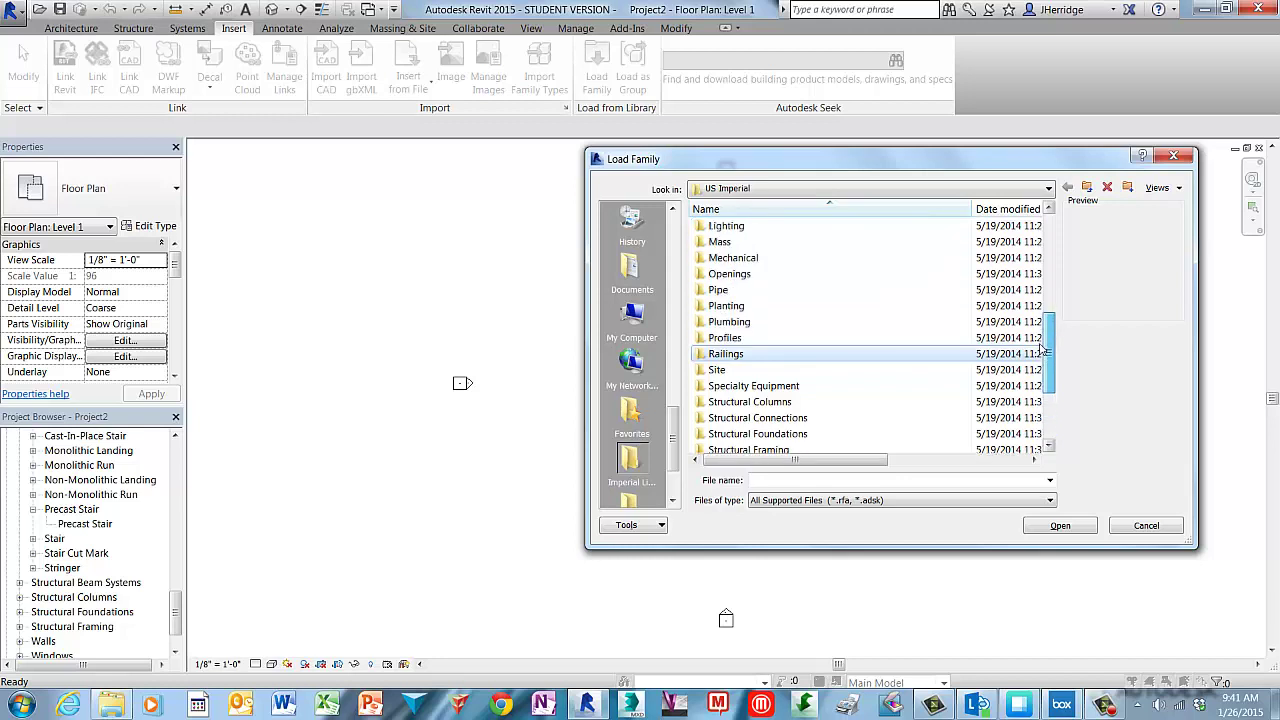
double_click(699, 339)
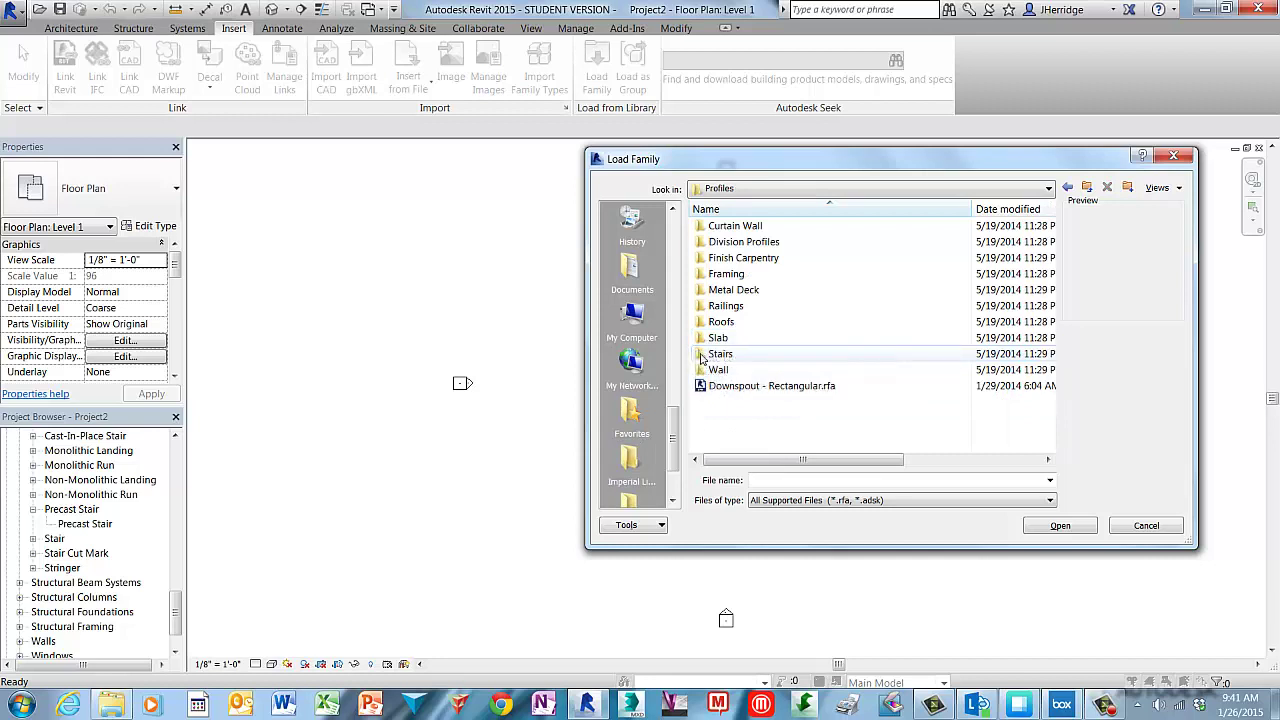
double_click(702, 356)
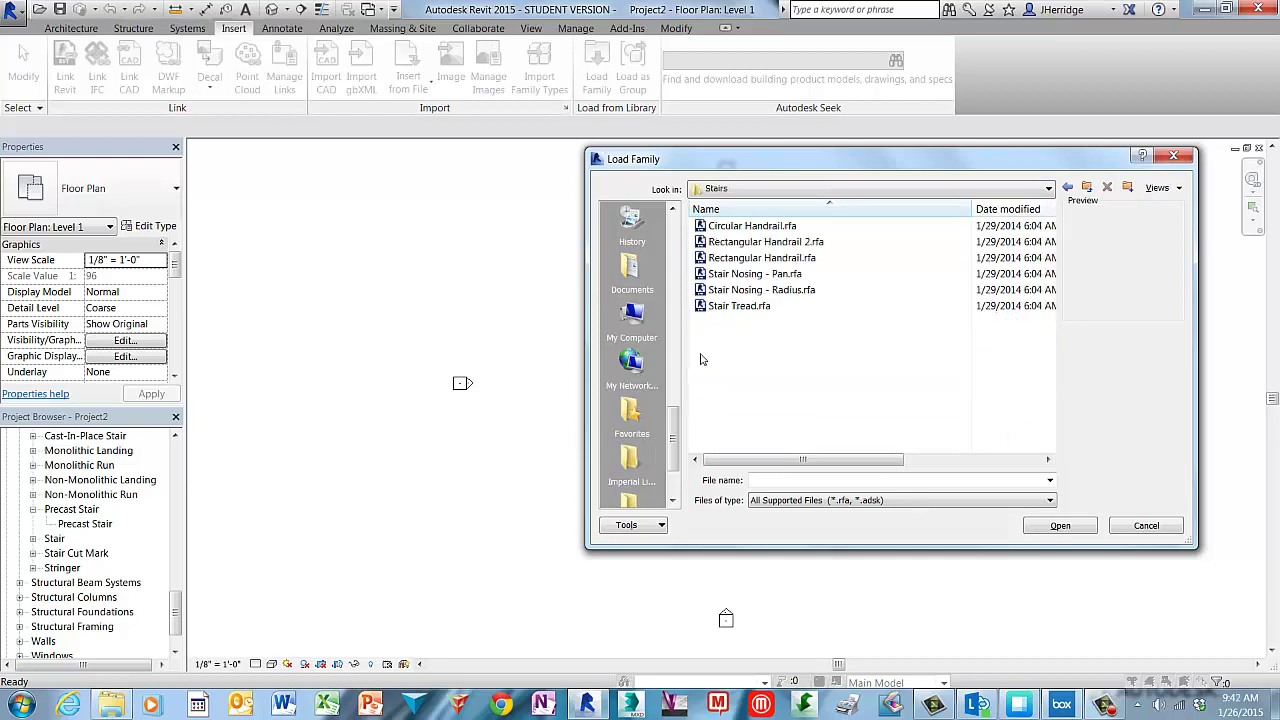
Preview the Circular Handrail, Stair Nosing - Pan and Stair Tread profile families and exit without loading any
left_click(767, 227)
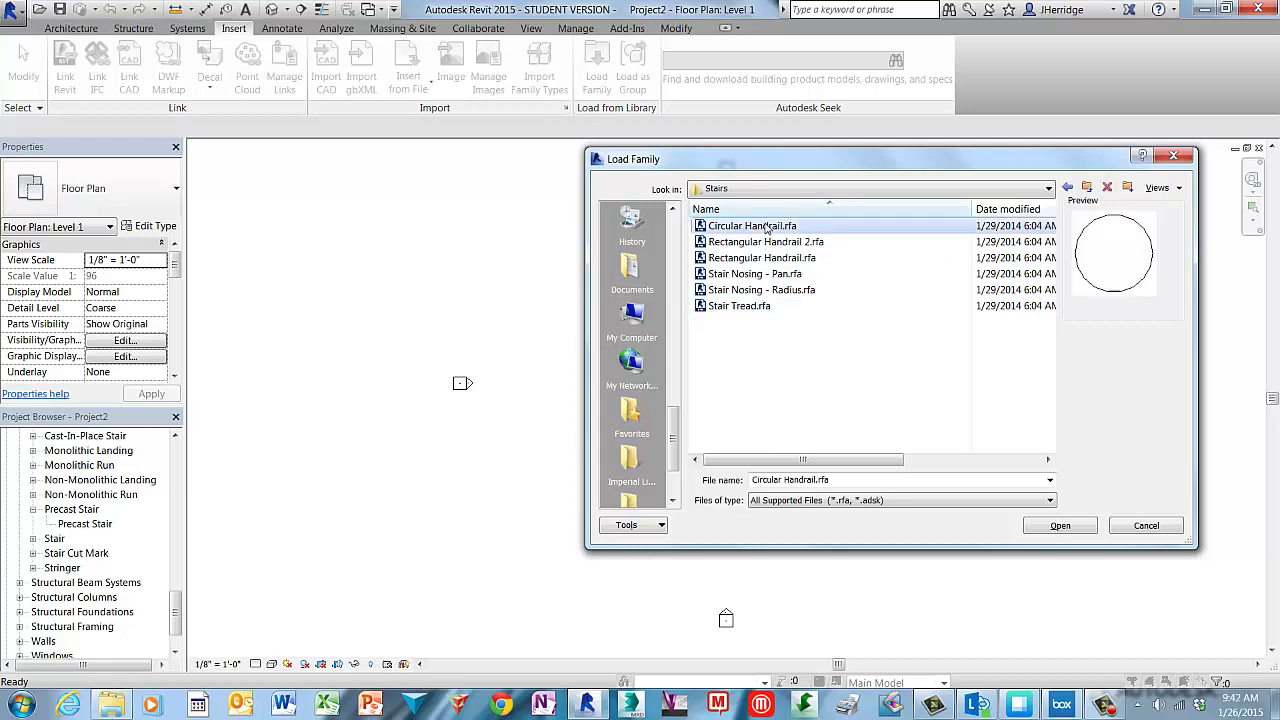
left_click(757, 275)
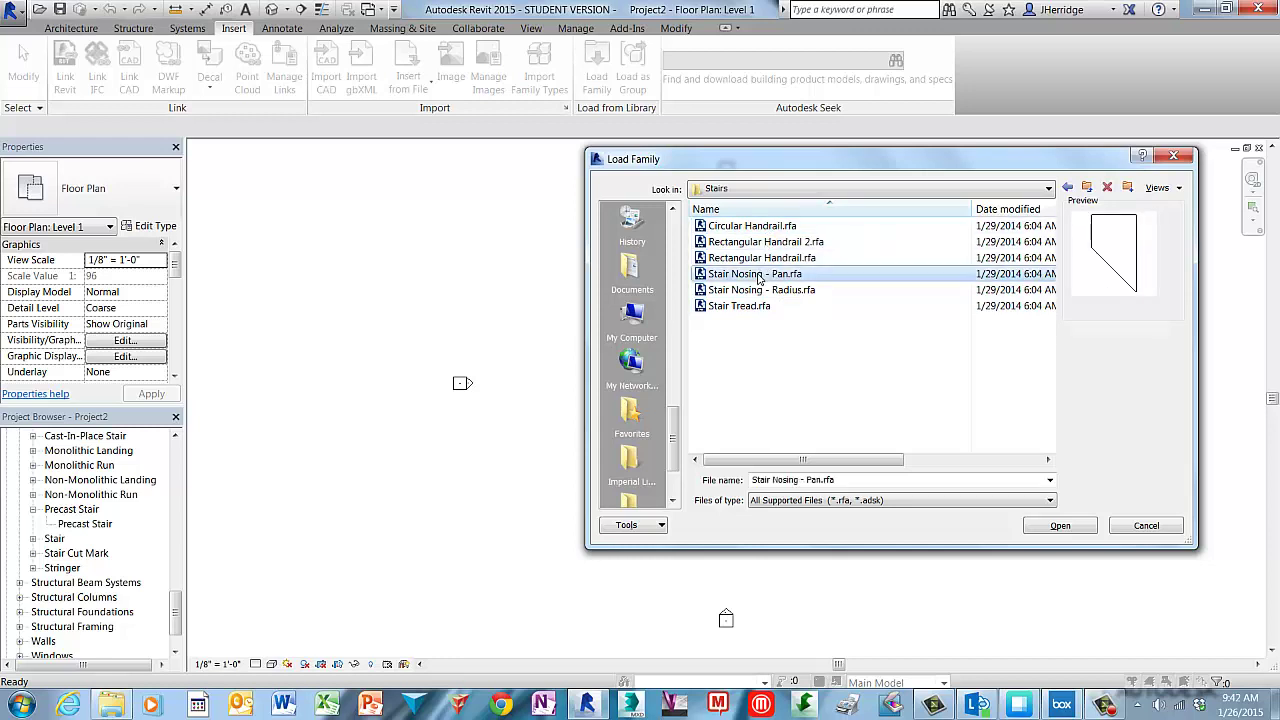
left_click(748, 308)
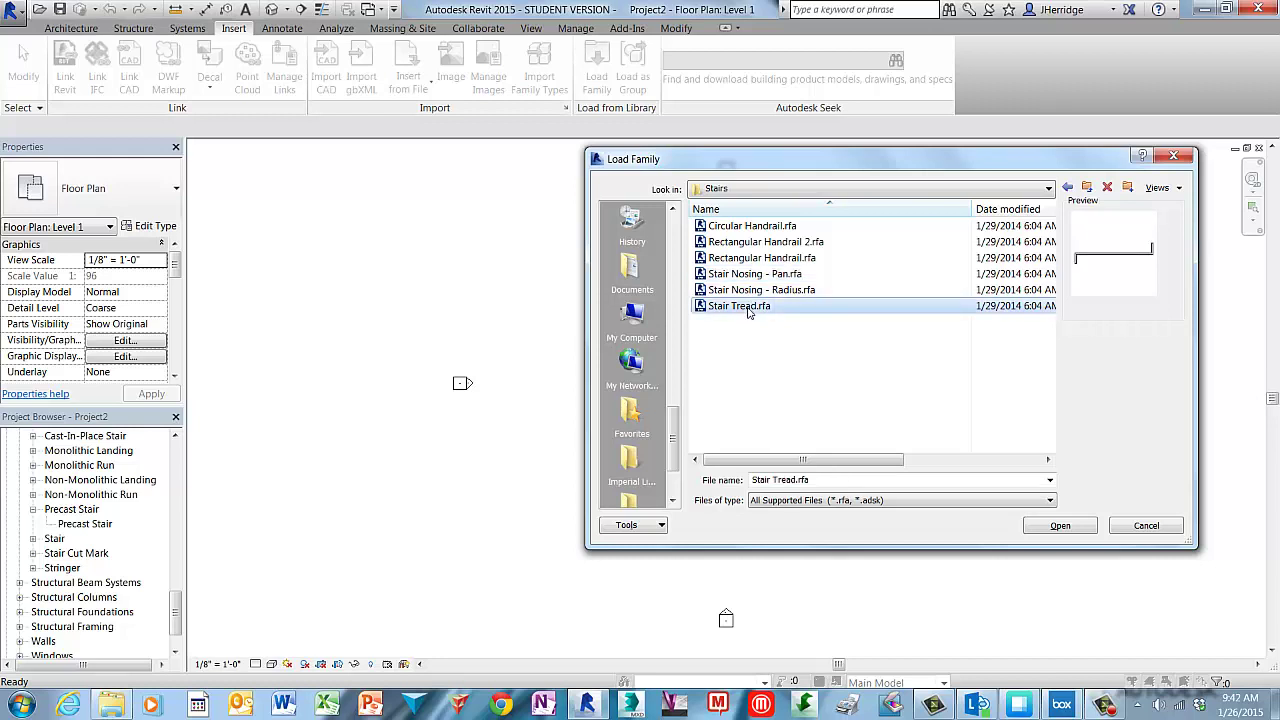
left_click(1146, 526)
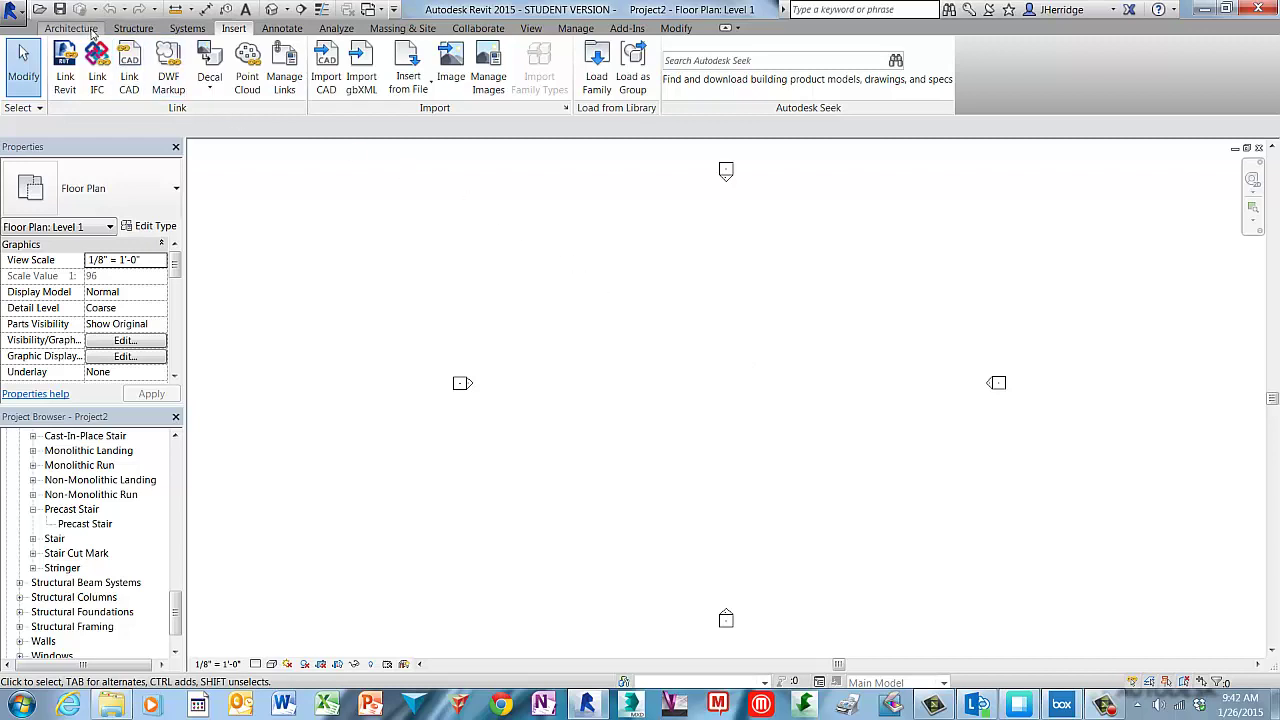
Start a Stair by Sketch in the Level 1 floor plan
left_click(71, 28)
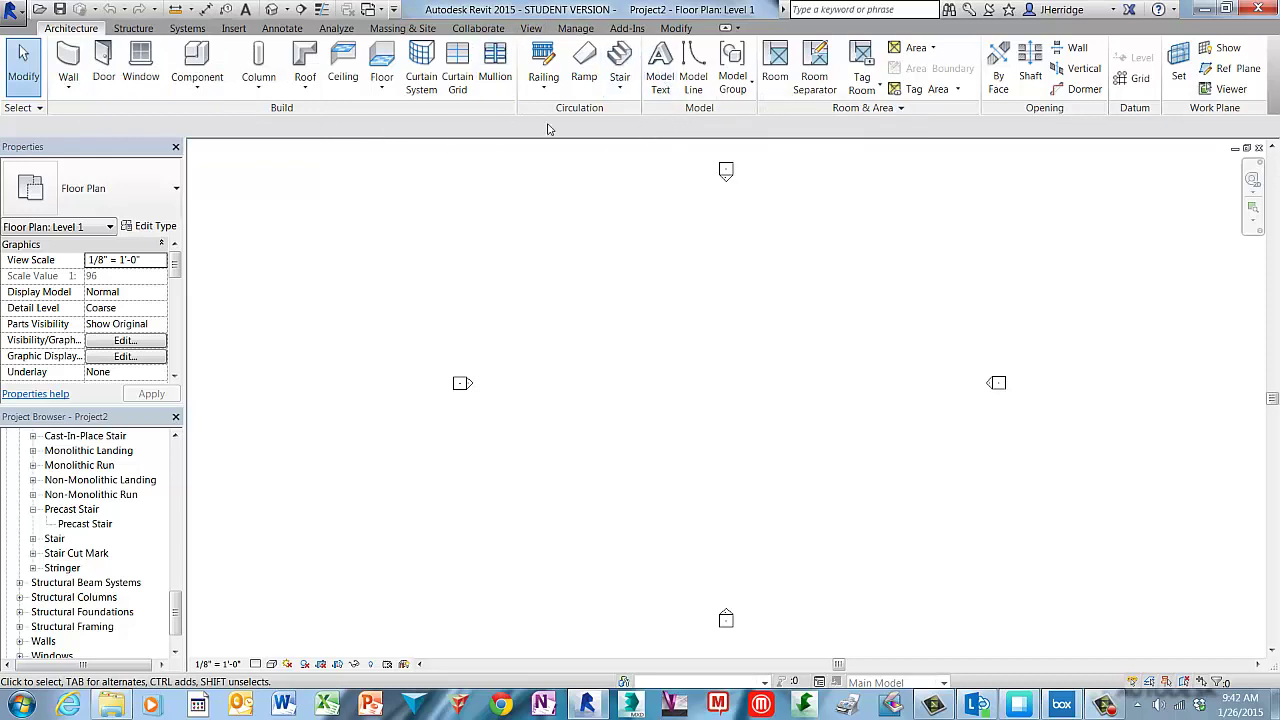
left_click(628, 90)
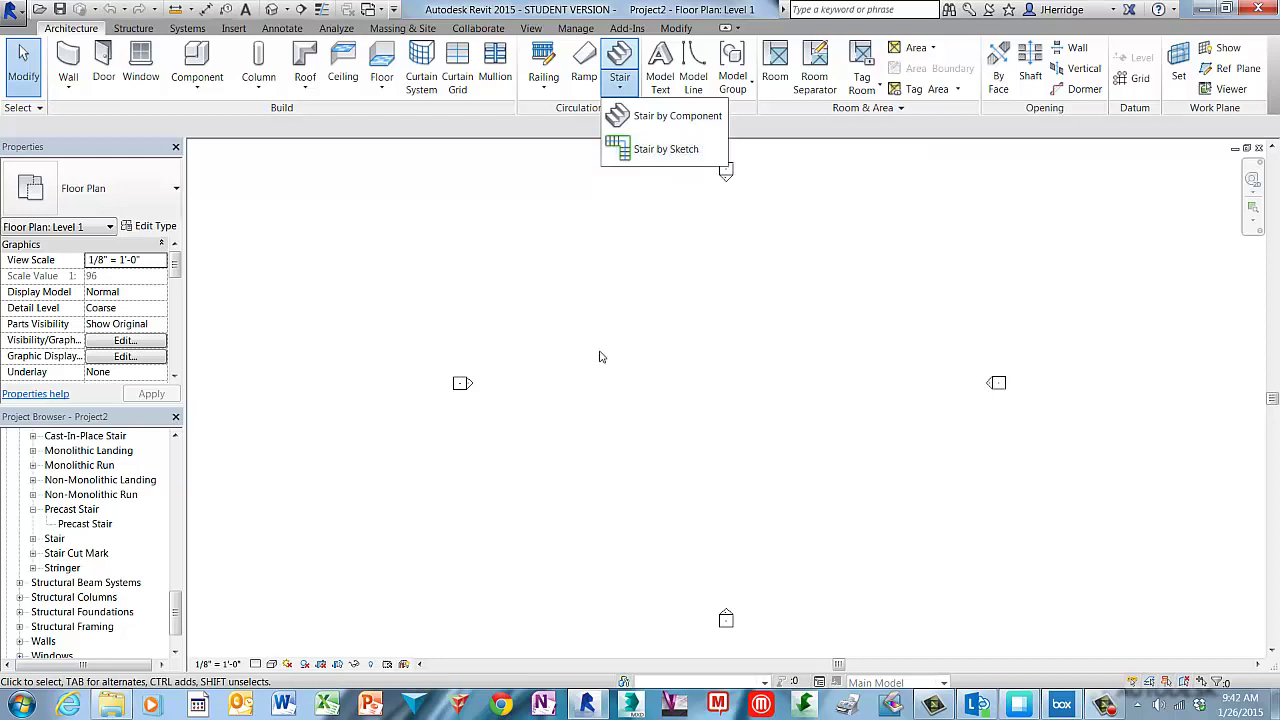
left_click(176, 596)
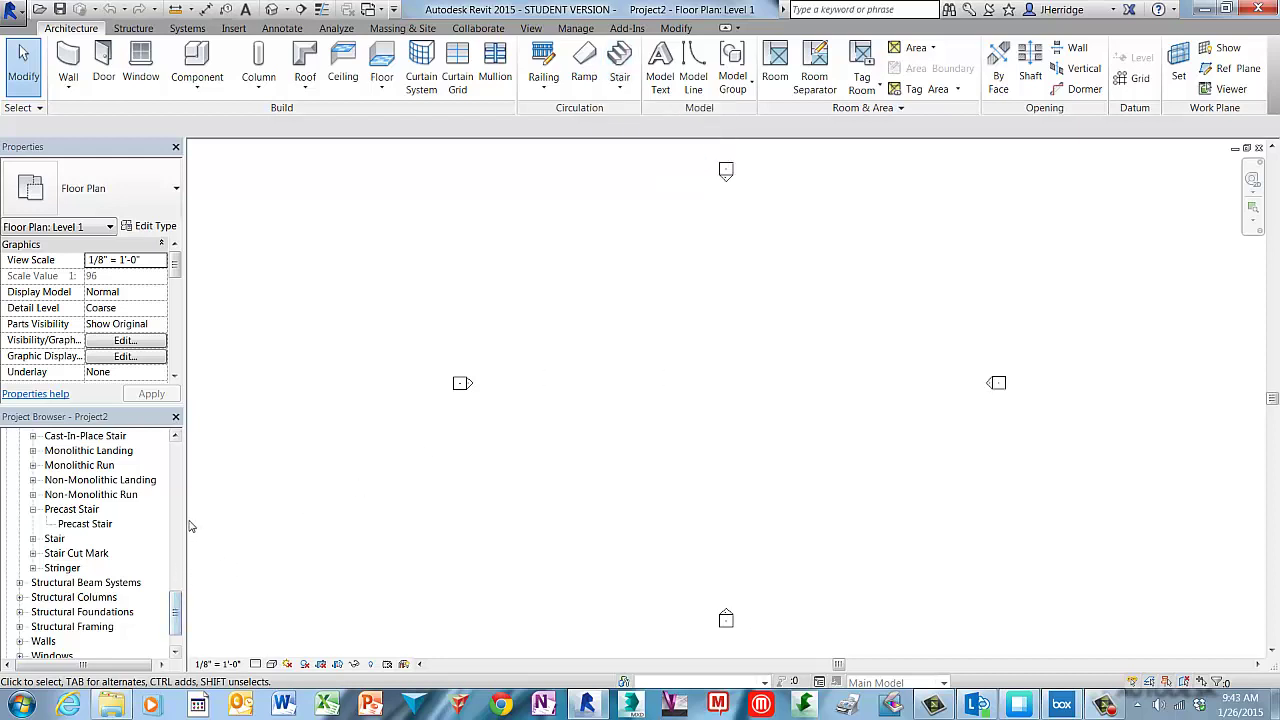
left_click_drag(180, 592, 180, 446)
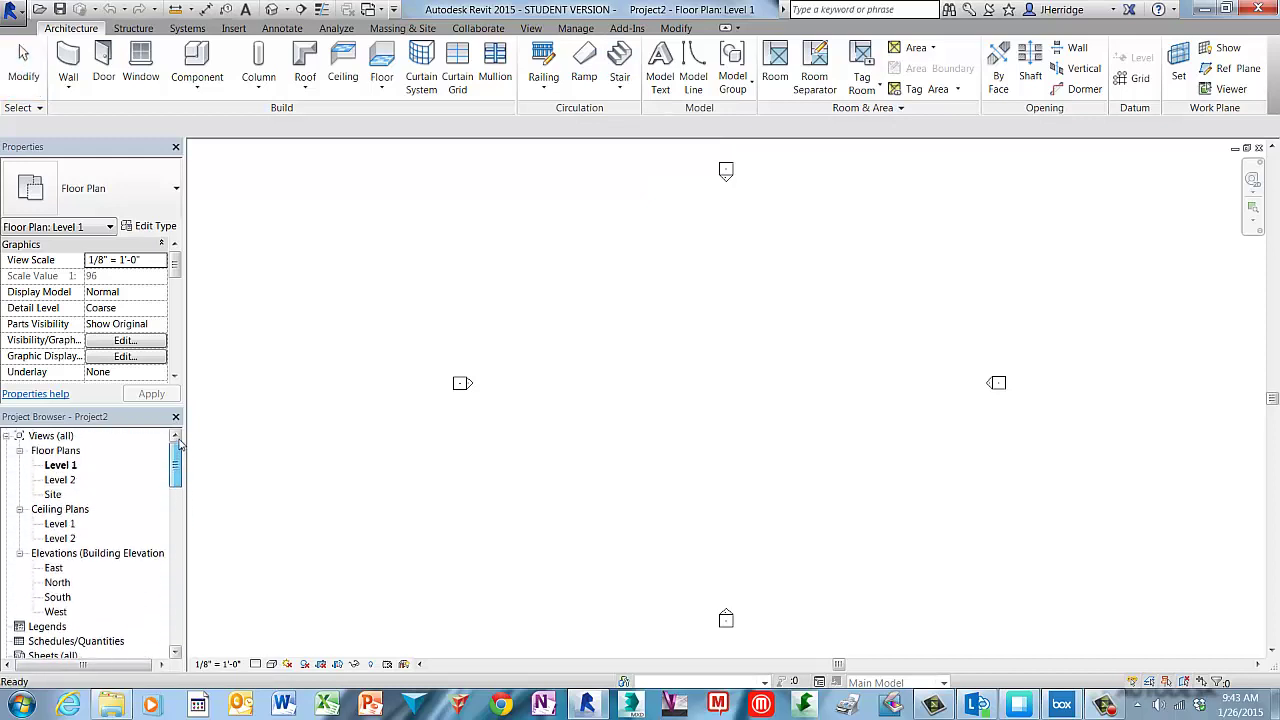
left_click(60, 465)
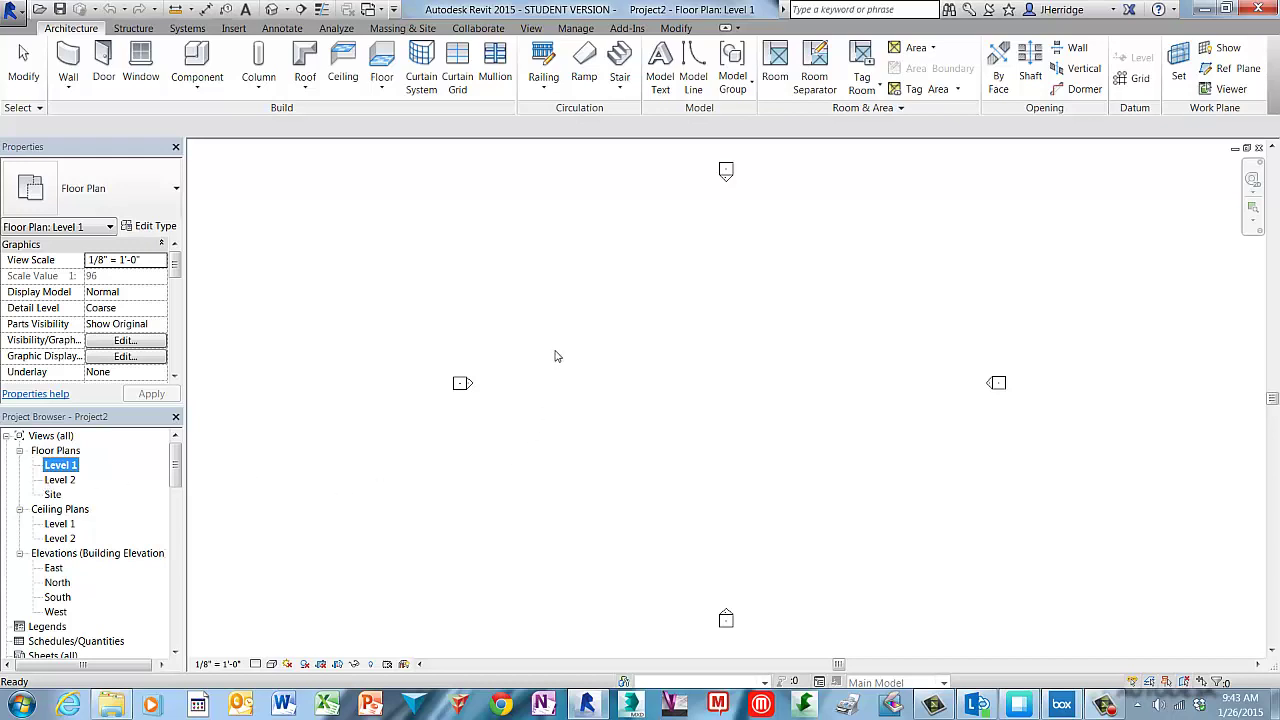
left_click(621, 90)
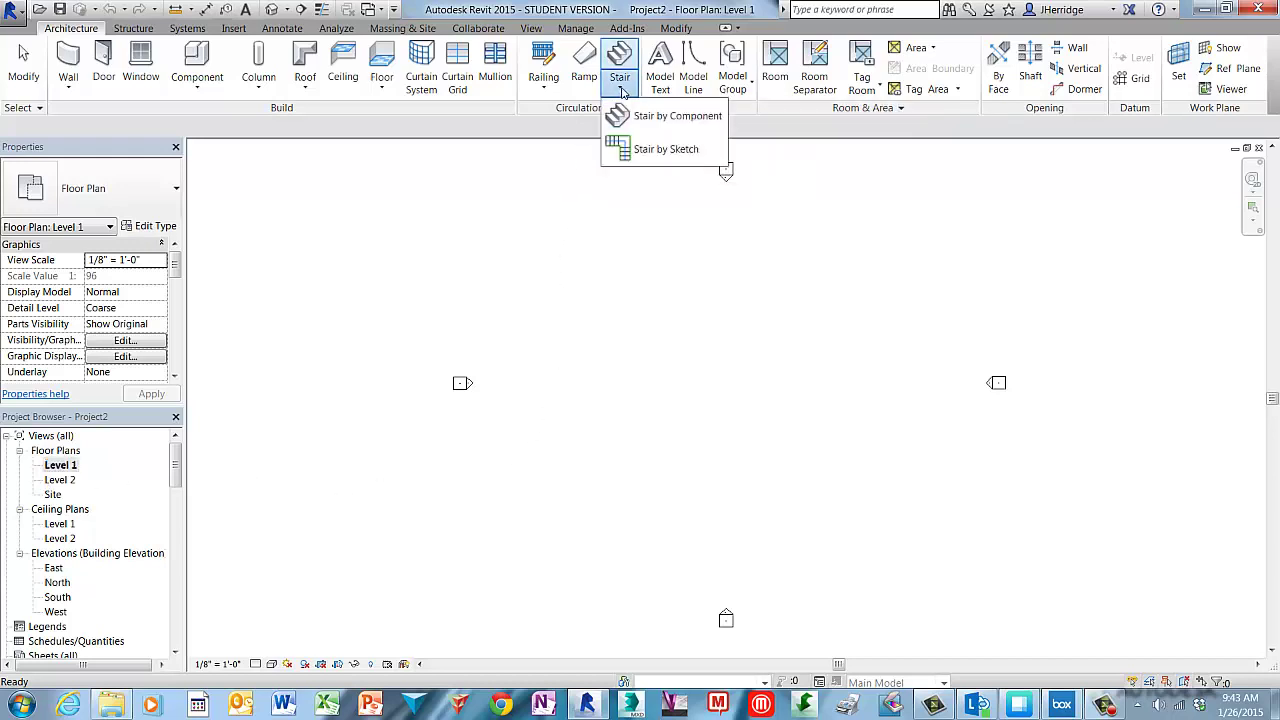
left_click(703, 150)
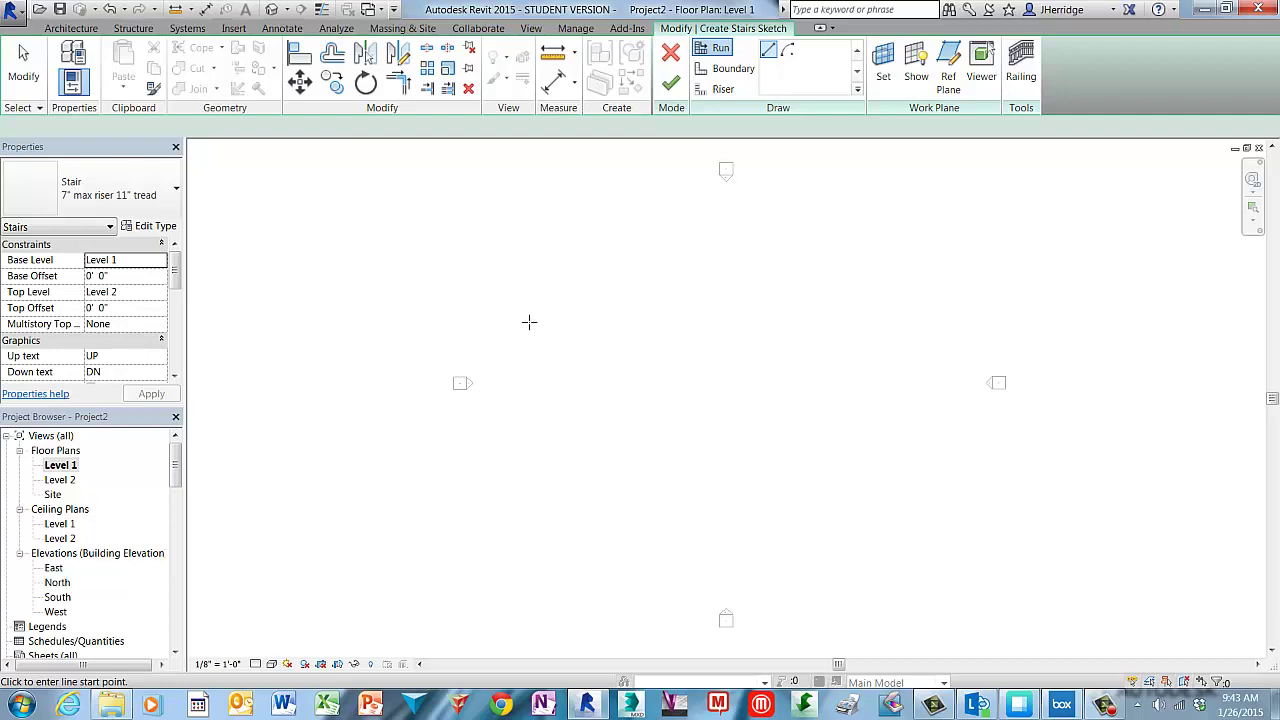
Cancel the unfinished stair sketch and tile the Level 1 floor plan and South elevation side by side
double_click(58, 598)
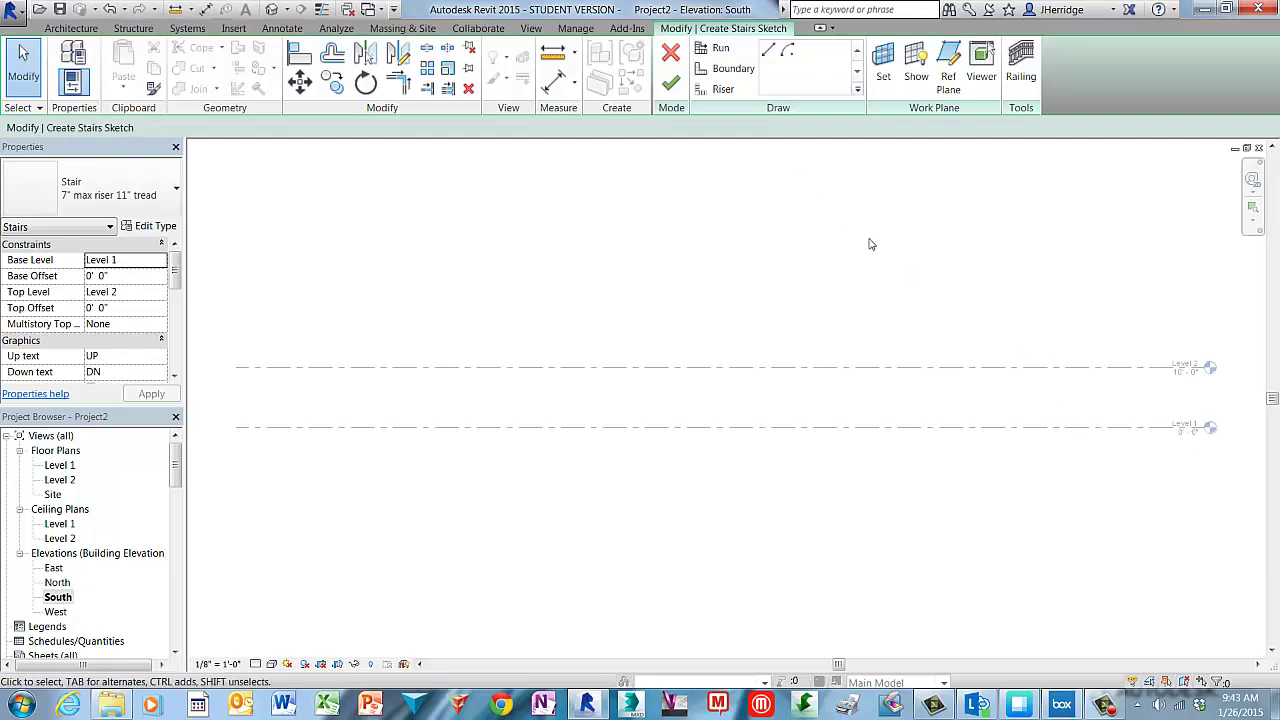
left_click(670, 52)
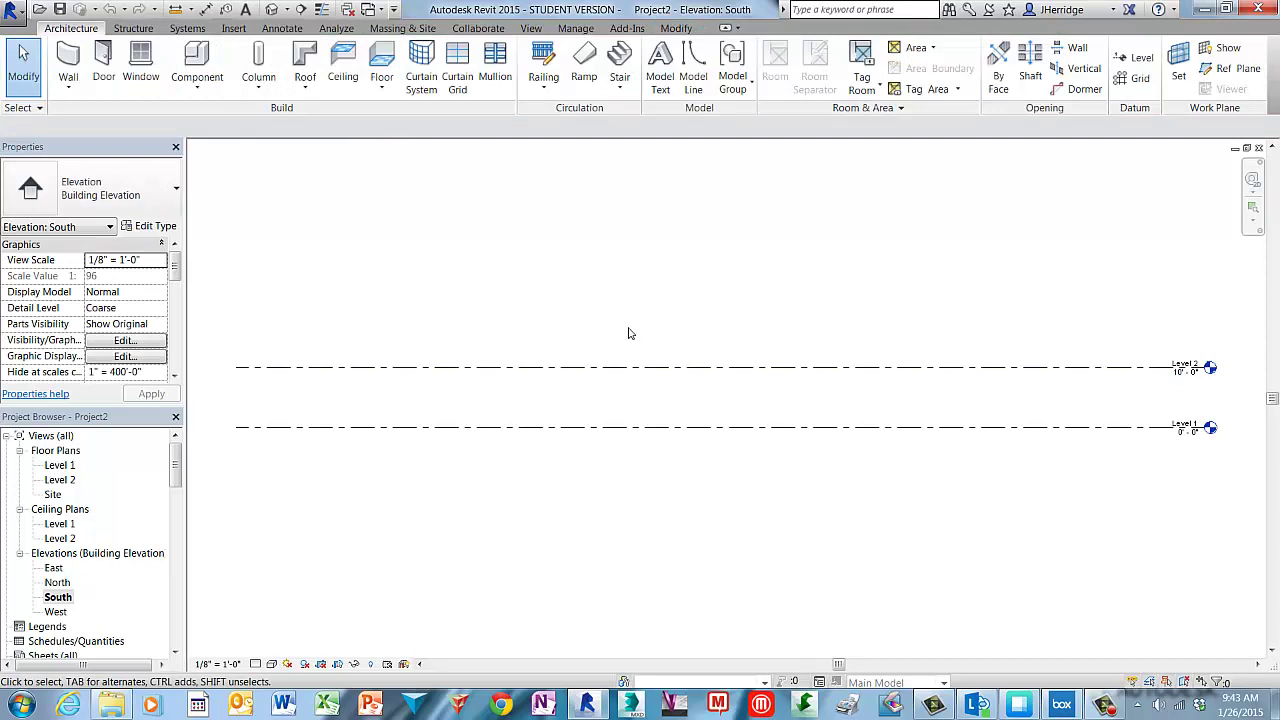
left_click(380, 10)
left_click(420, 31)
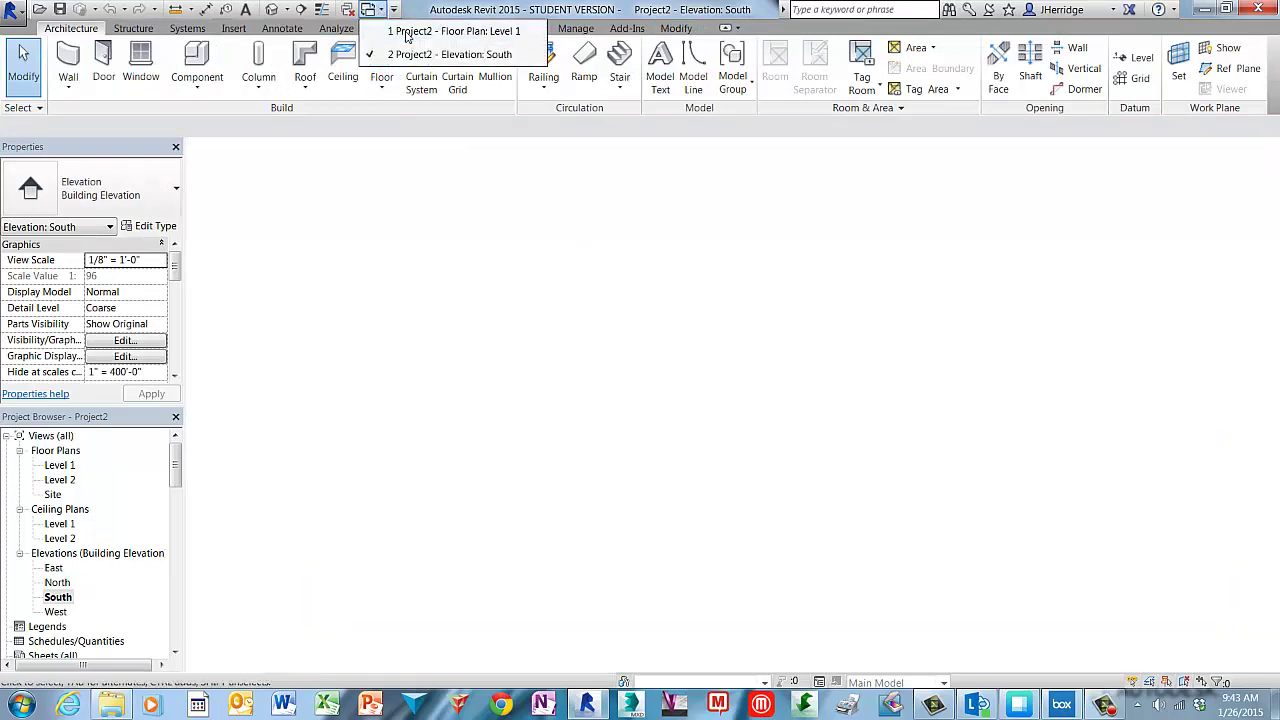
key("w")
key("t")
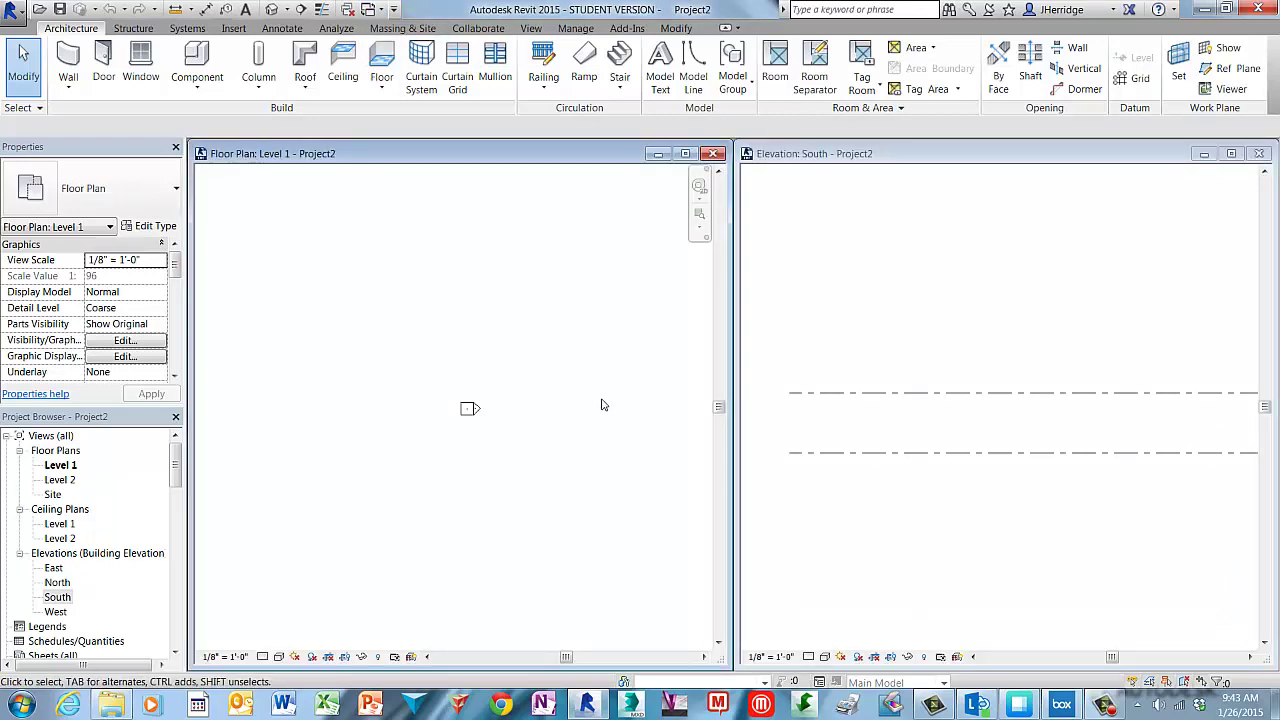
middle_click_drag(603, 404, 334, 396)
scroll(332, 396, "down", 1)
left_click(1091, 428)
middle_click_drag(1186, 420, 991, 444)
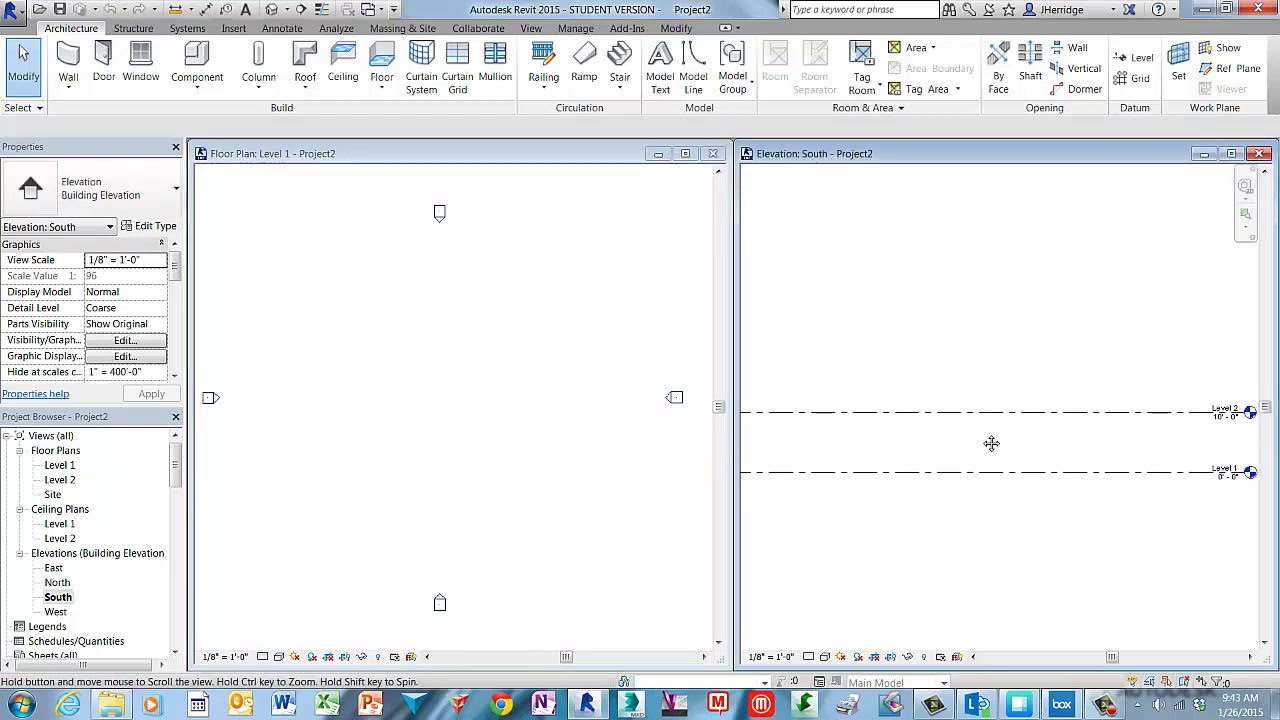
scroll(991, 444, "up", 1)
middle_click_drag(1147, 436, 990, 437)
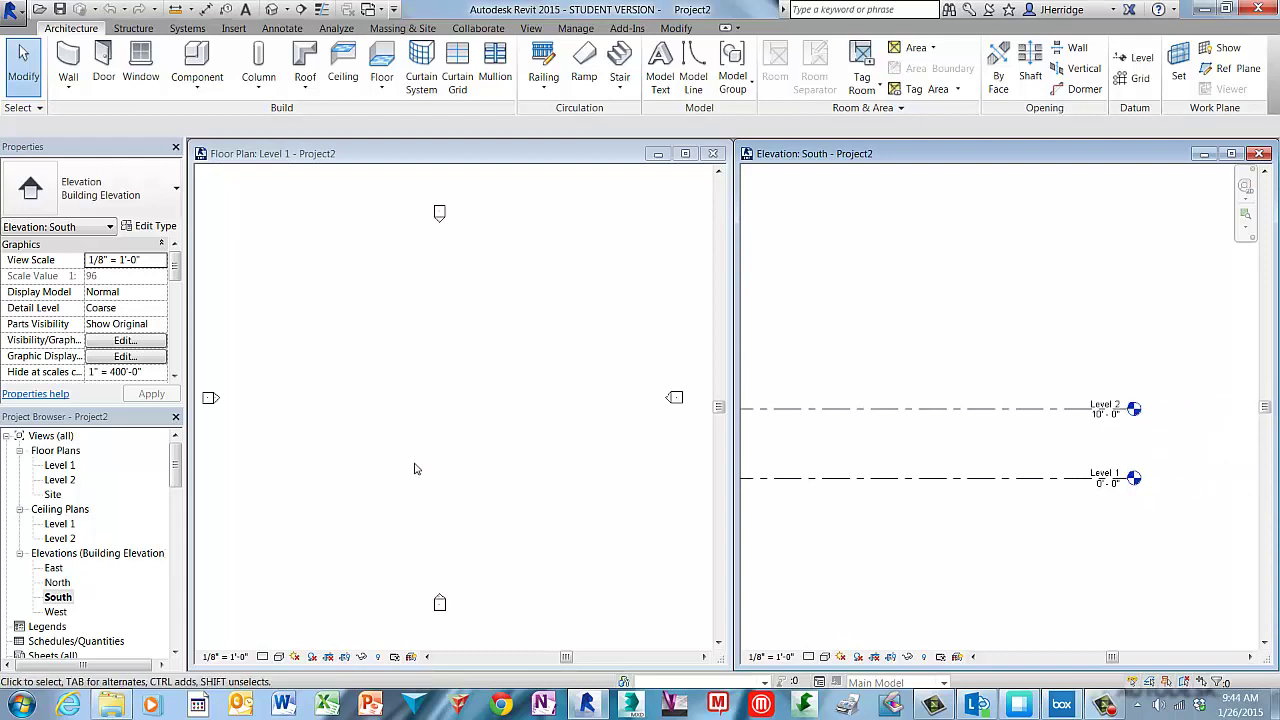
Draw one horizontal Generic - 8" wall with an unconnected height of 20' 0" in the Level 1 floor plan
left_click(361, 348)
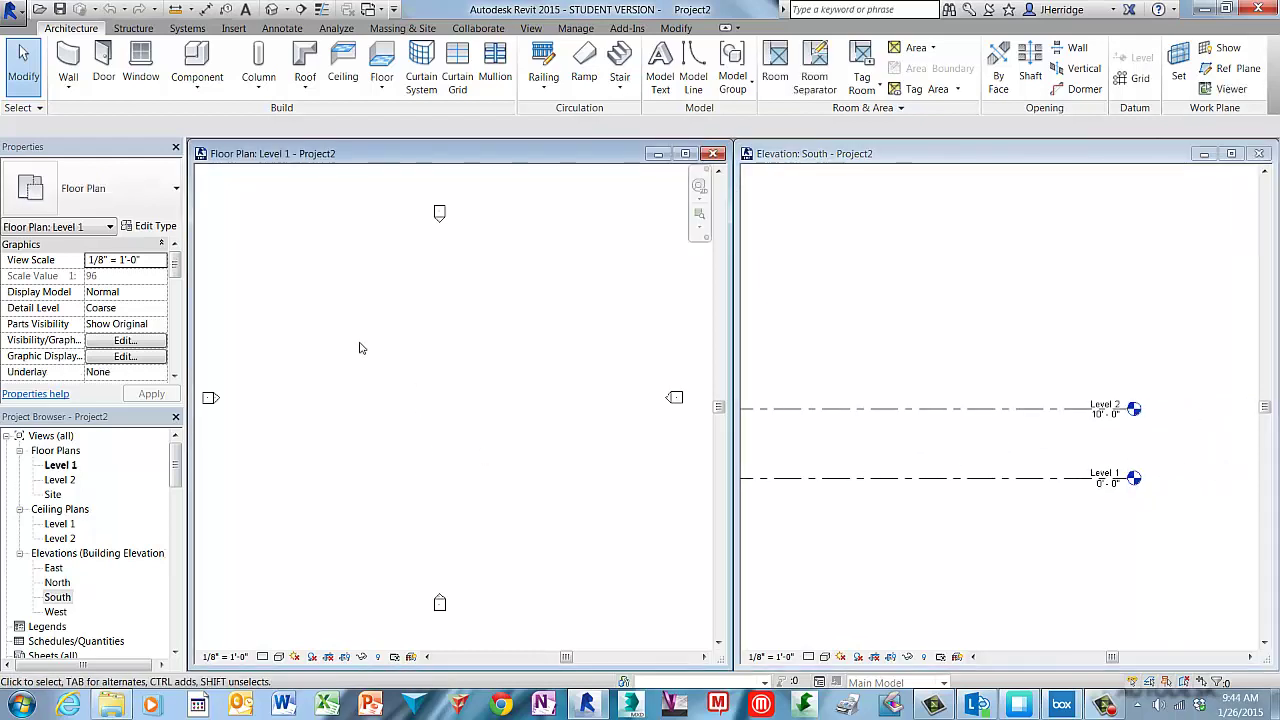
left_click(70, 52)
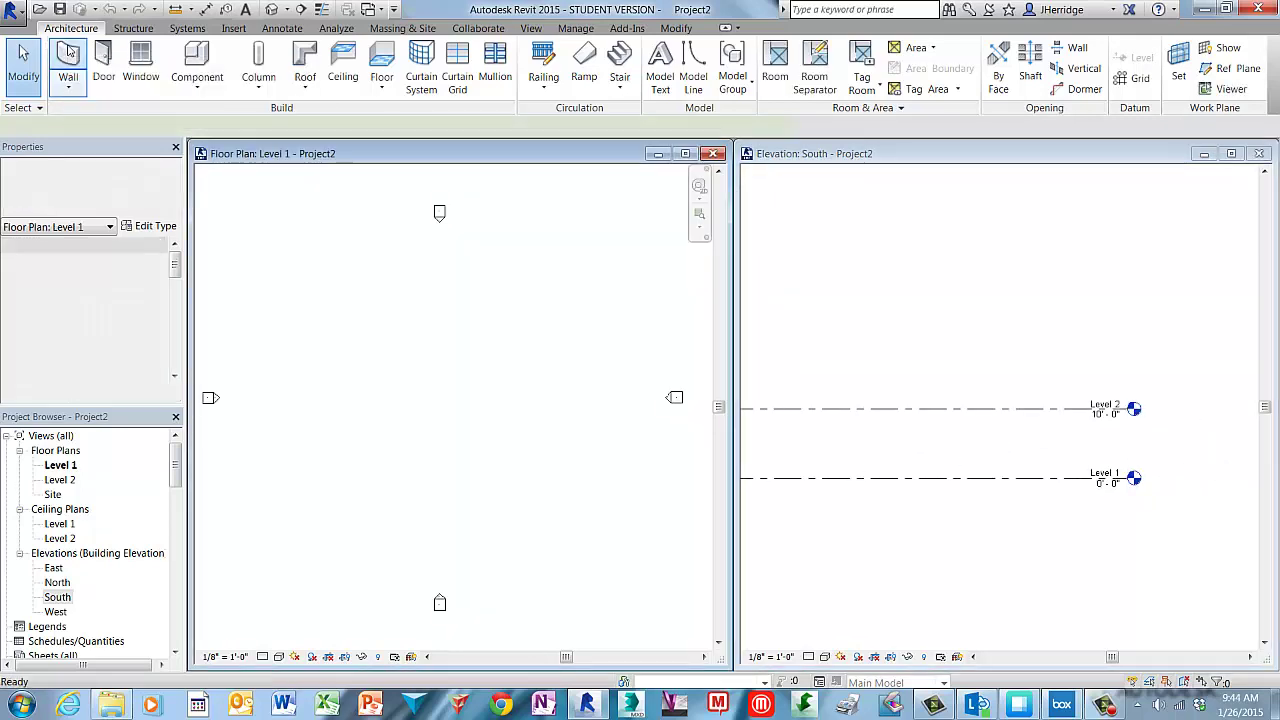
left_click(380, 368)
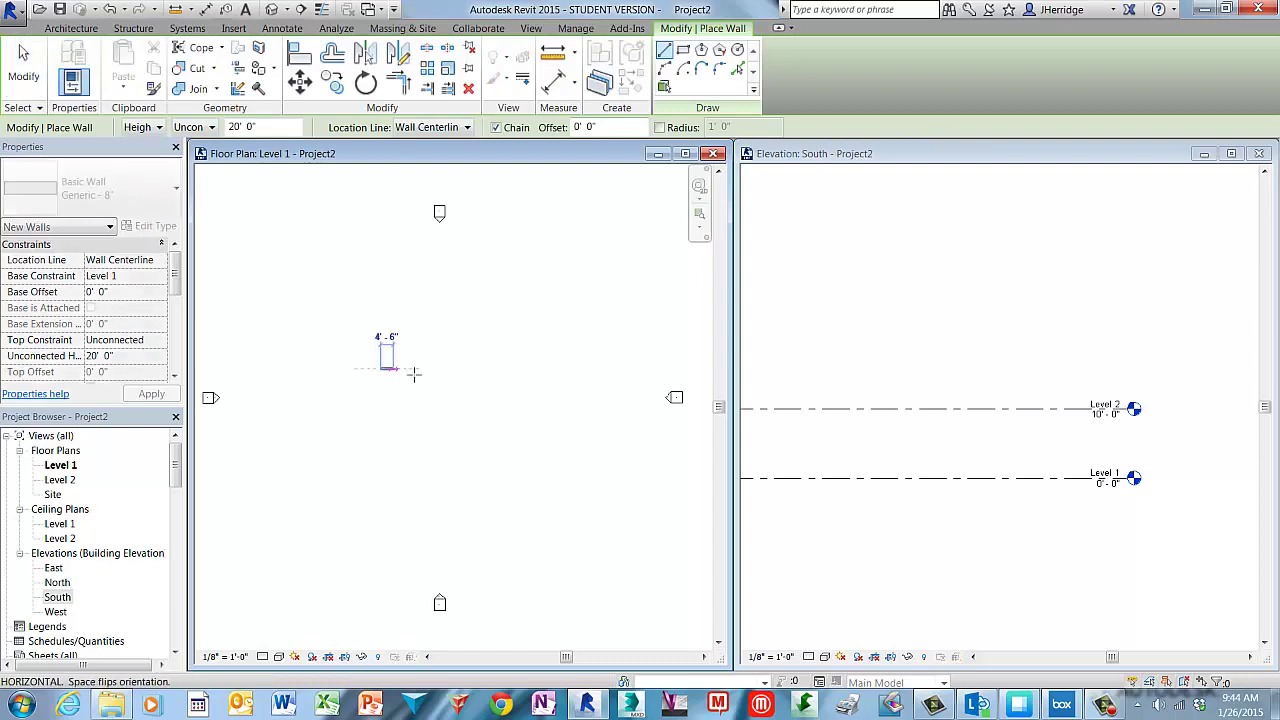
left_click(471, 370)
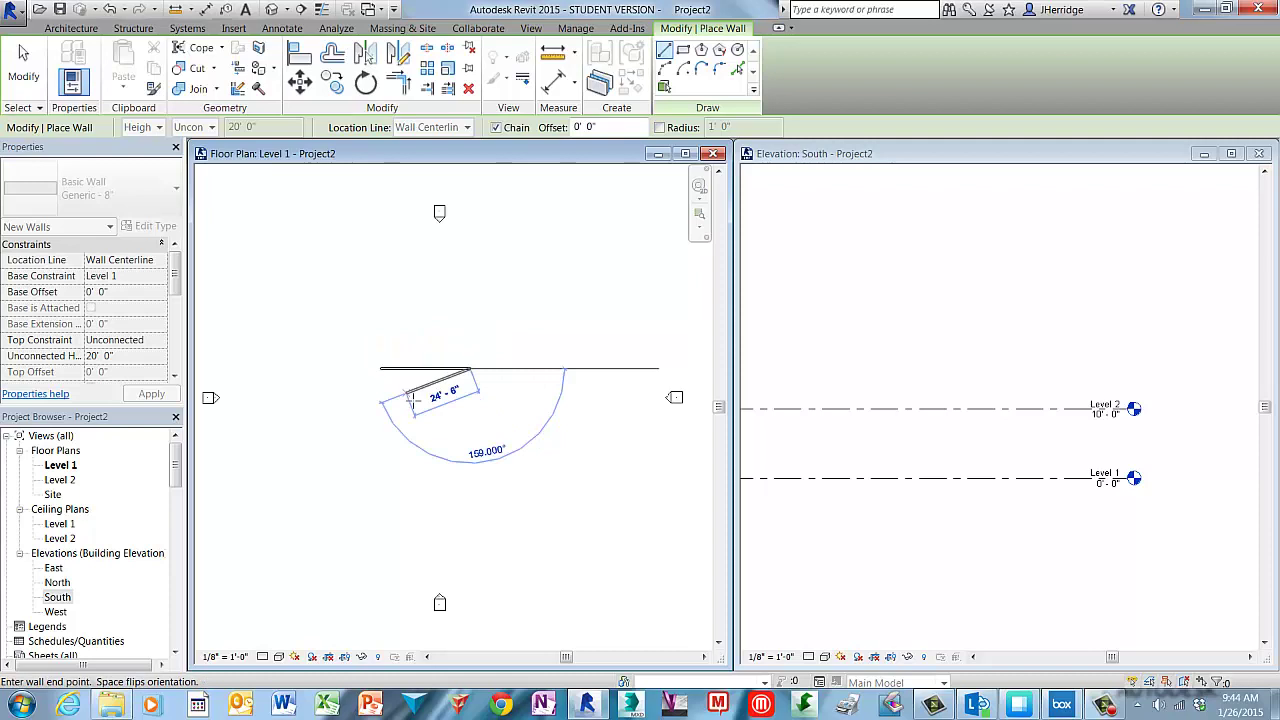
key("Escape")
key("Escape")
Examine the new wall against Level 1 and Level 2 in the South elevation
left_click(950, 450)
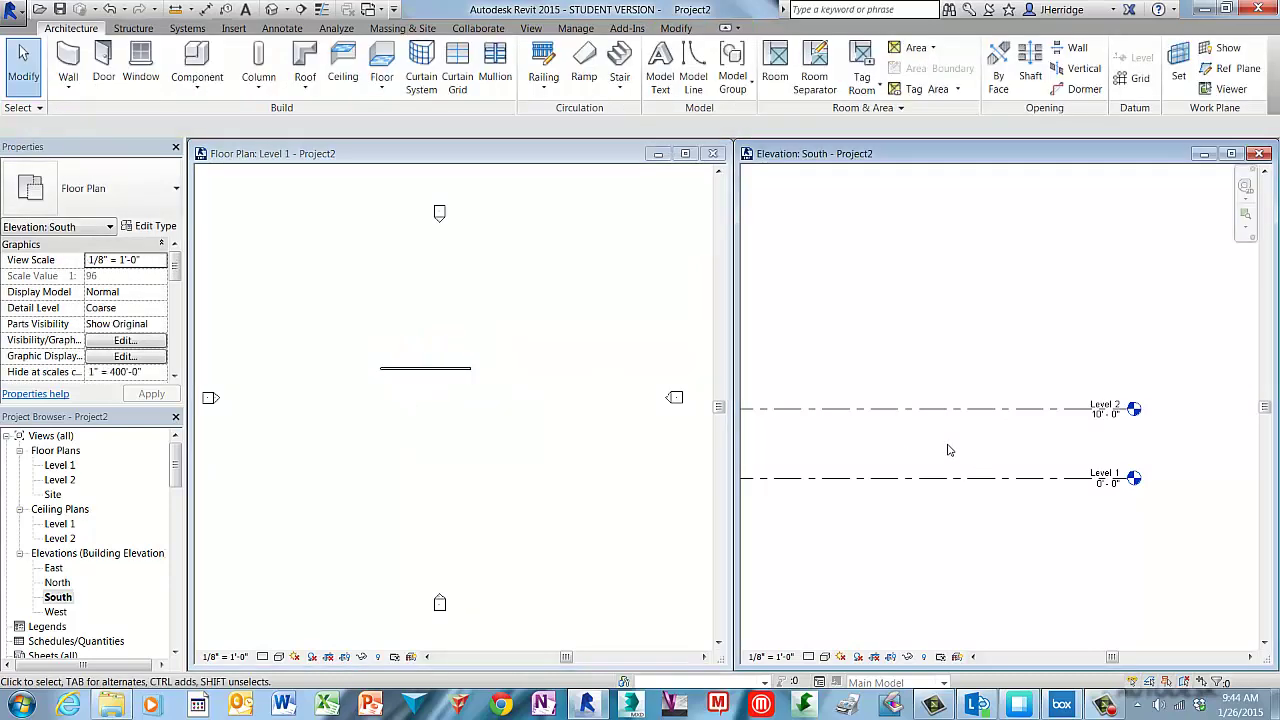
scroll(950, 450, "down", 2)
left_click(977, 463)
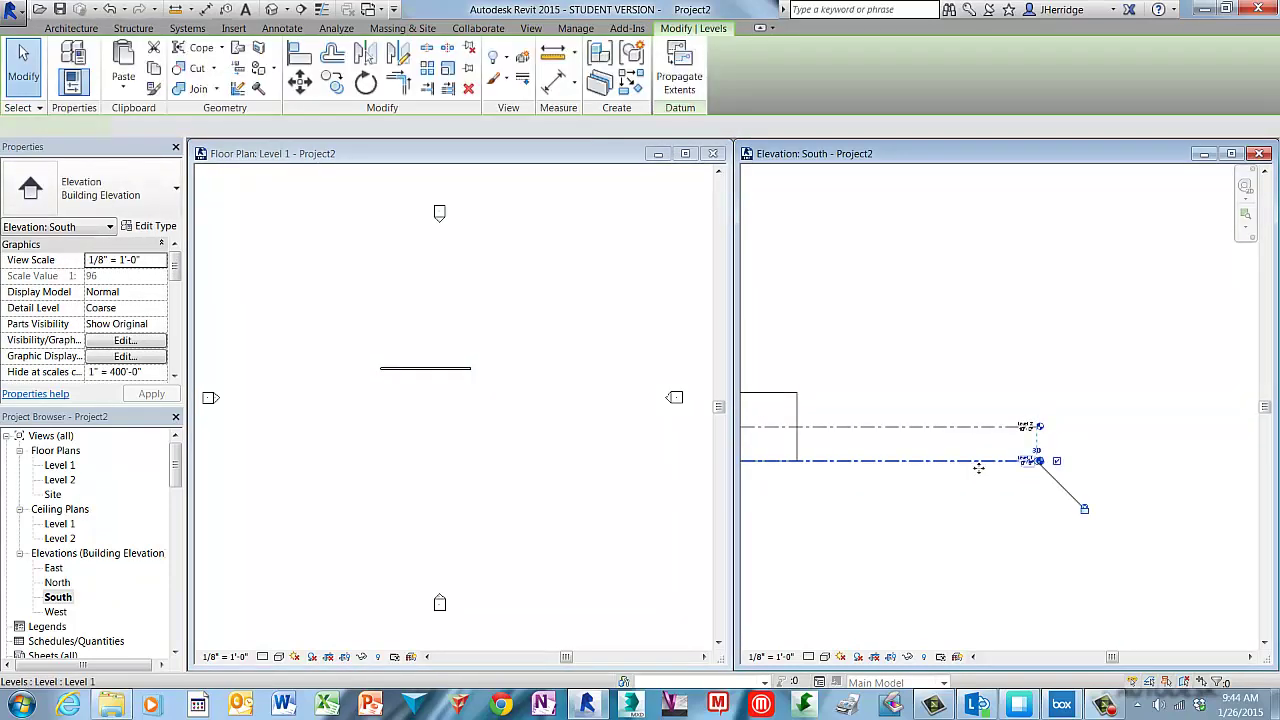
left_click_drag(978, 468, 843, 470)
left_click(792, 482)
middle_click_drag(796, 485, 984, 496)
scroll(944, 463, "up", 1)
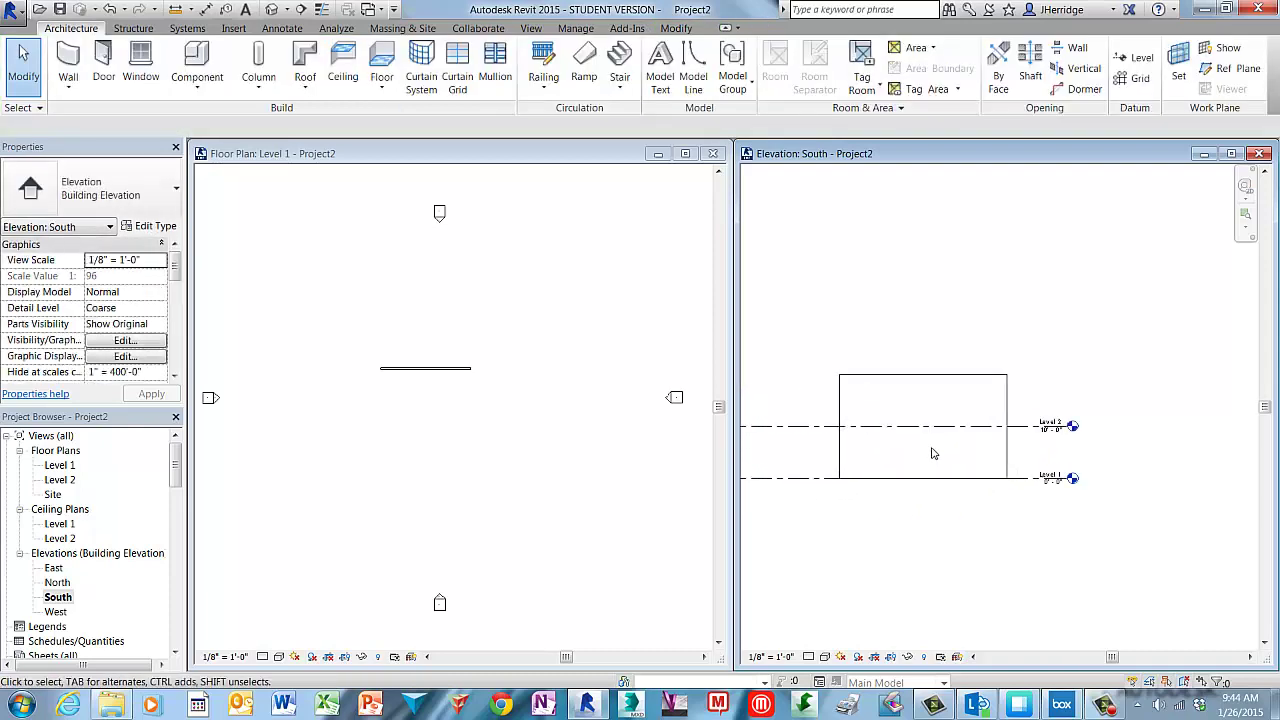
scroll(931, 453, "up", 2)
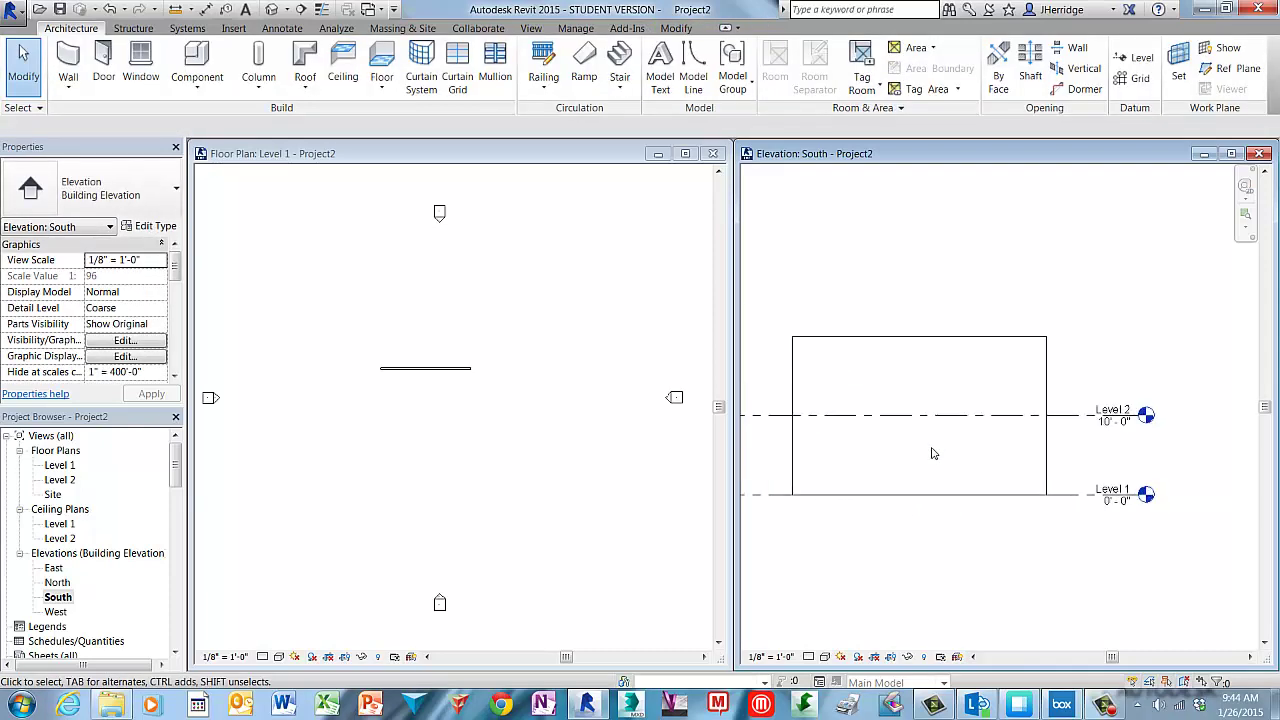
Start a Stair by Sketch and draw a straight horizontal 15' 7" run with 18 risers just below the wall in the Level 1 plan
left_click(396, 384)
scroll(400, 384, "up", 3)
scroll(530, 385, "up", 1)
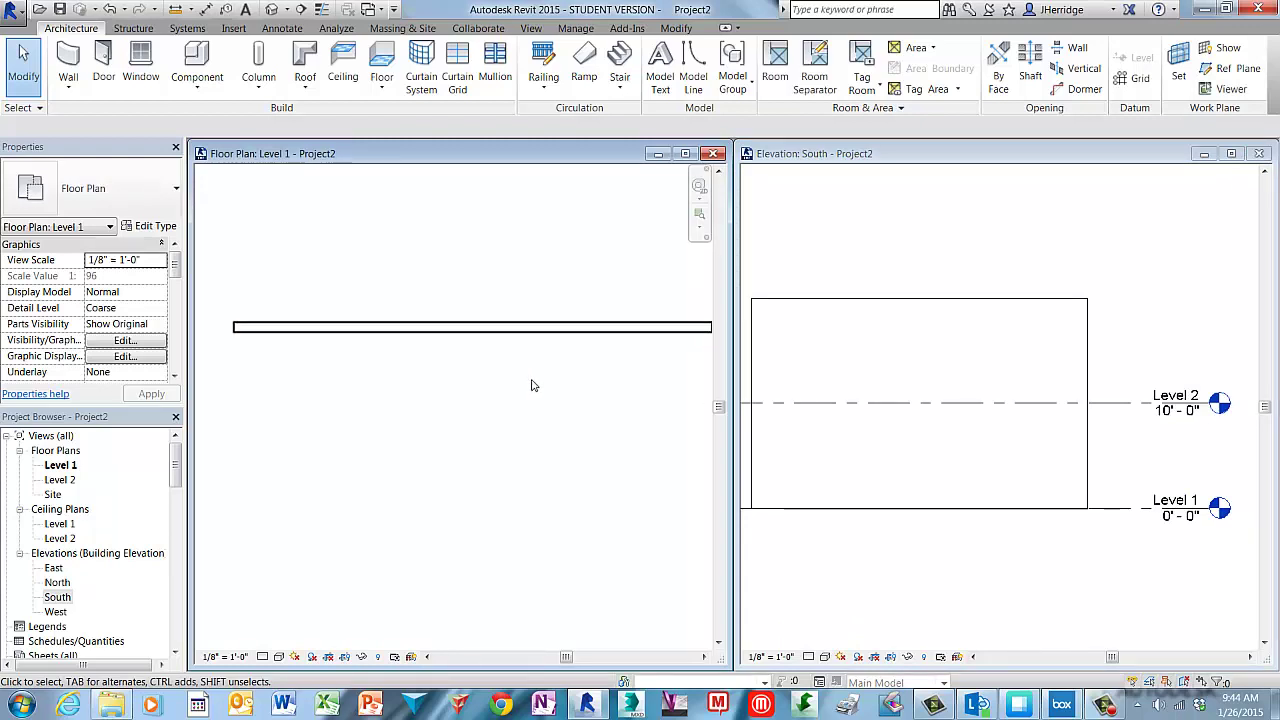
middle_click_drag(531, 380, 523, 369)
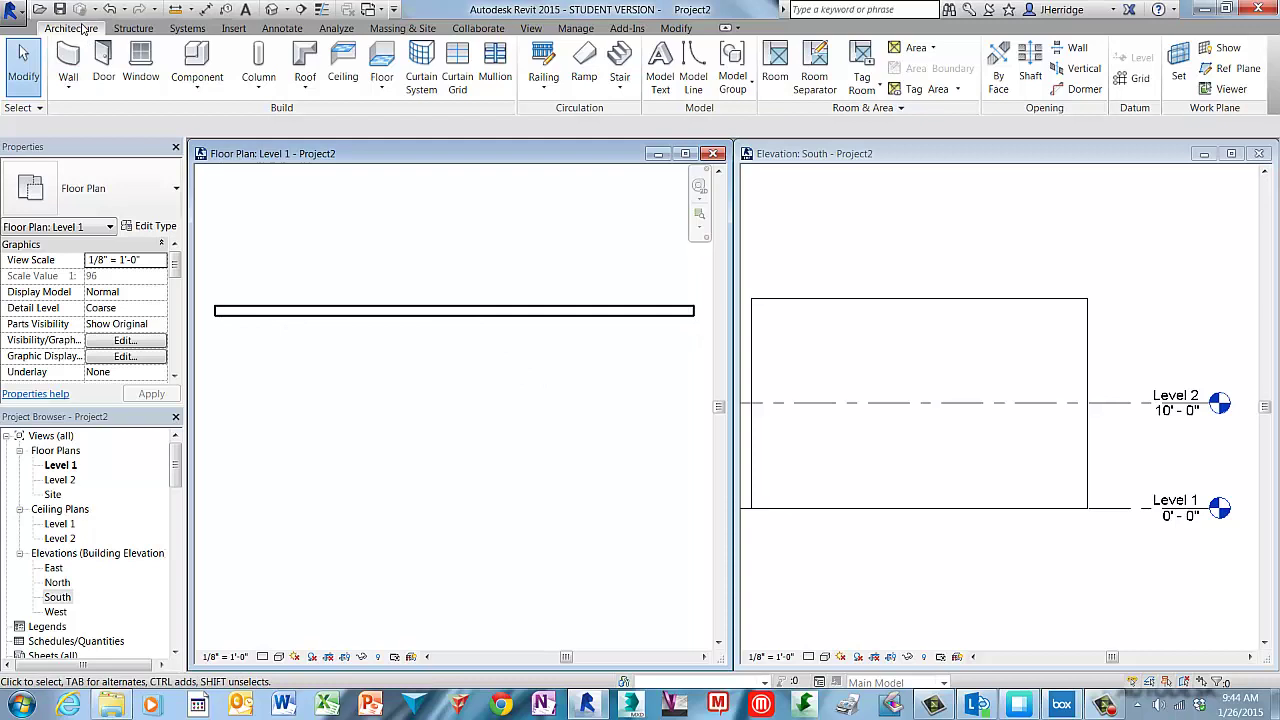
left_click(620, 88)
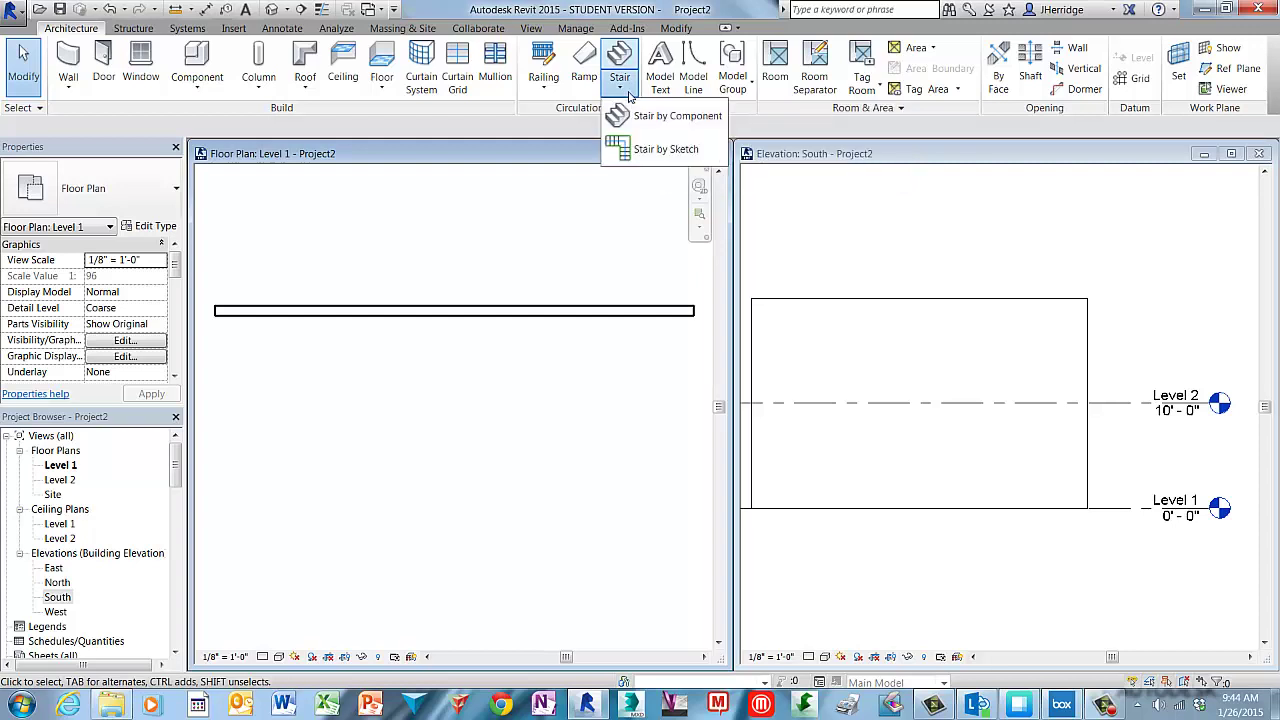
left_click(701, 154)
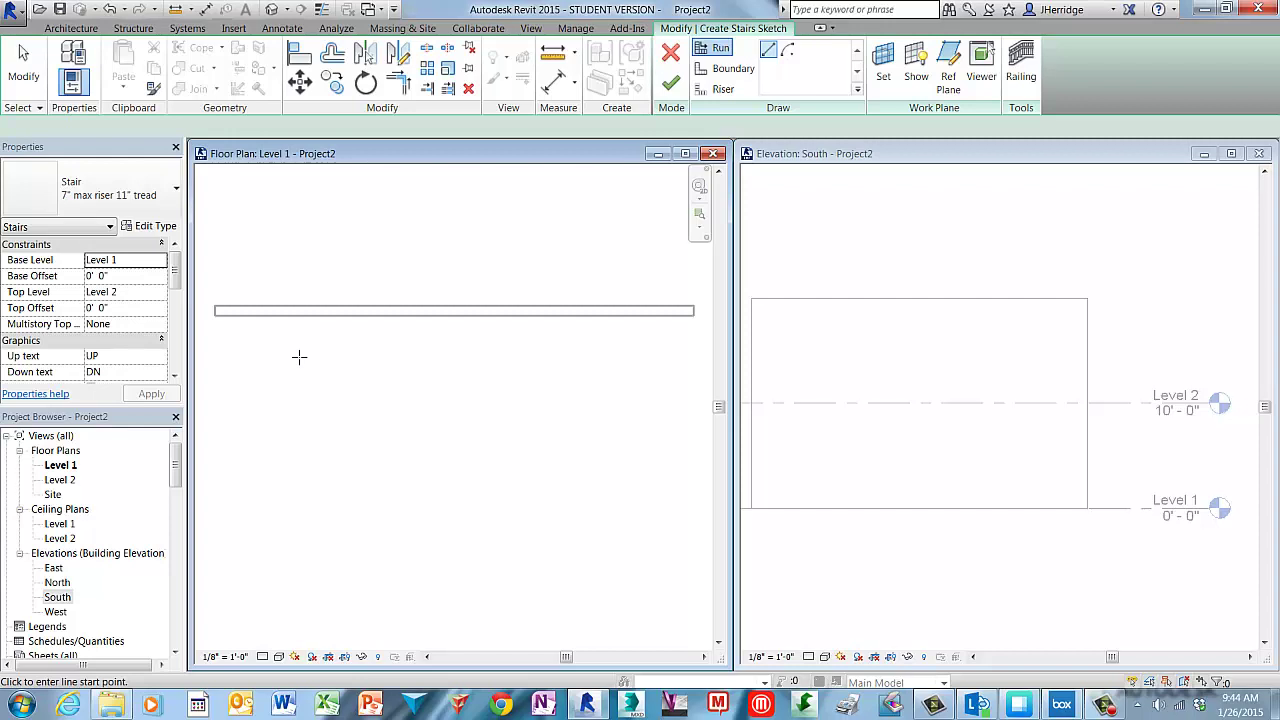
left_click(298, 357)
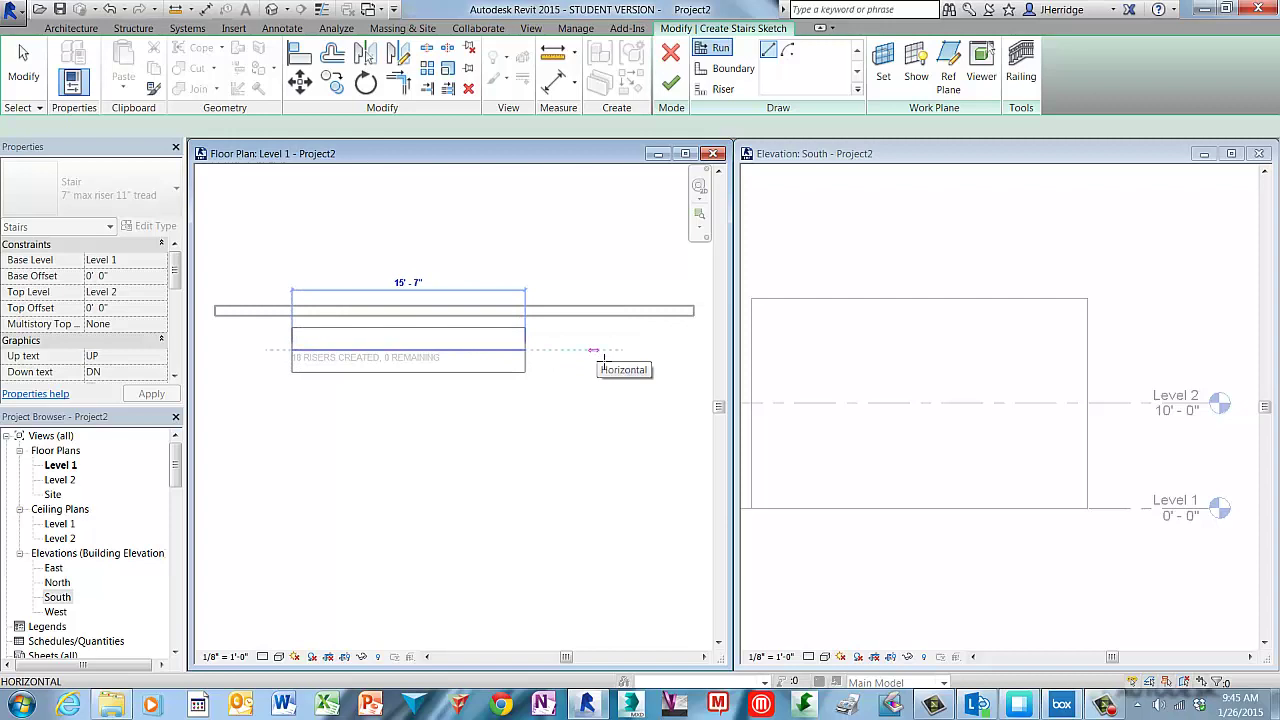
left_click(603, 358)
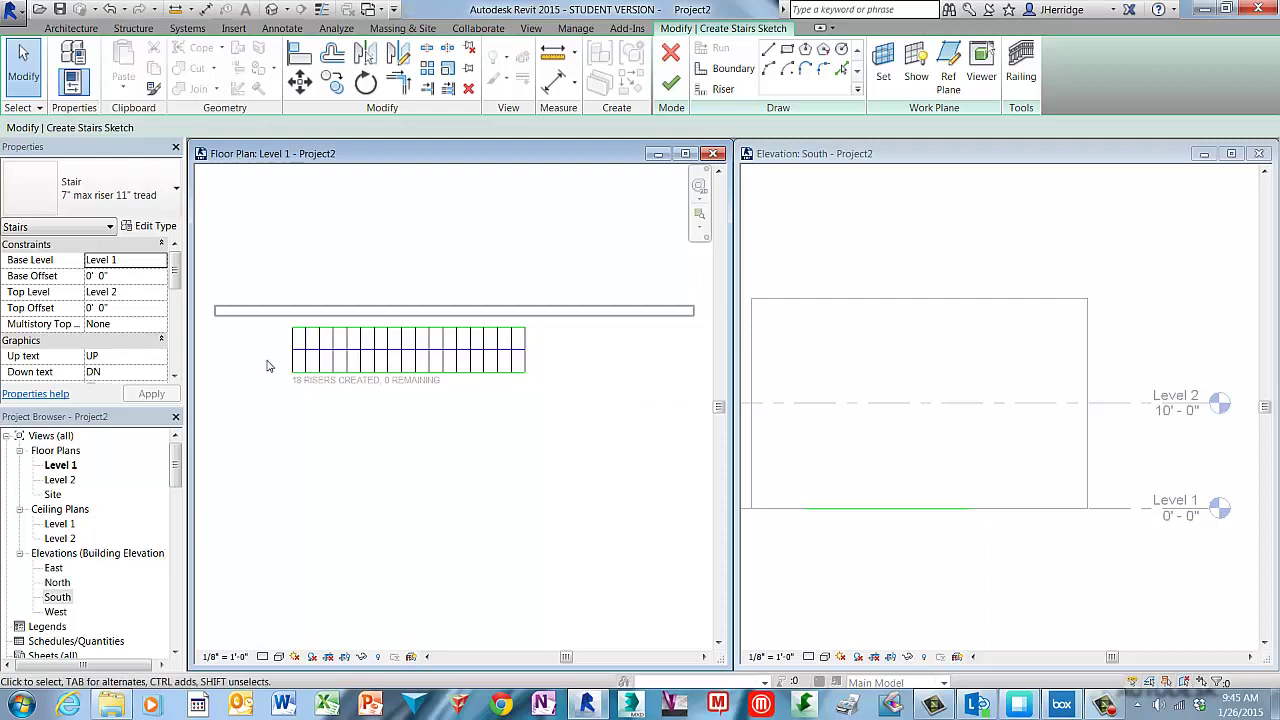
Inspect the run, riser and boundary lines of the stair sketch and finish the sketch
scroll(267, 366, "up", 3)
scroll(531, 434, "up", 1)
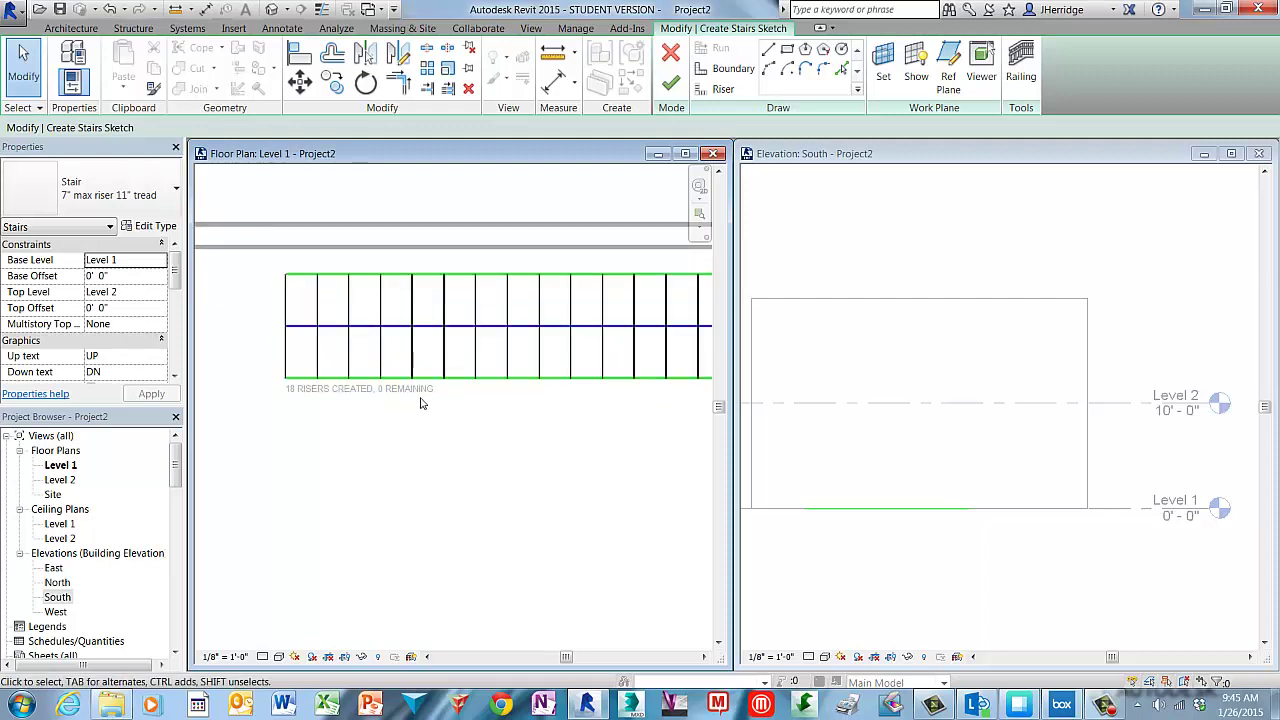
left_click(425, 329)
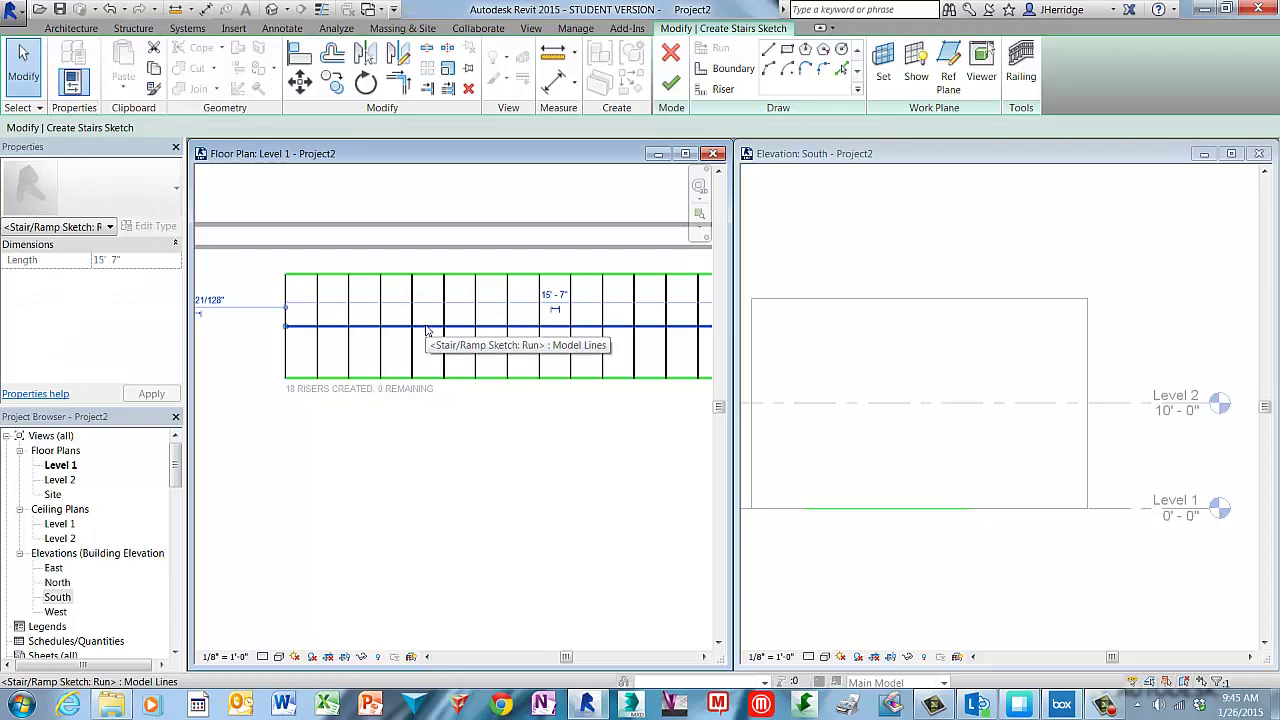
left_click(466, 423)
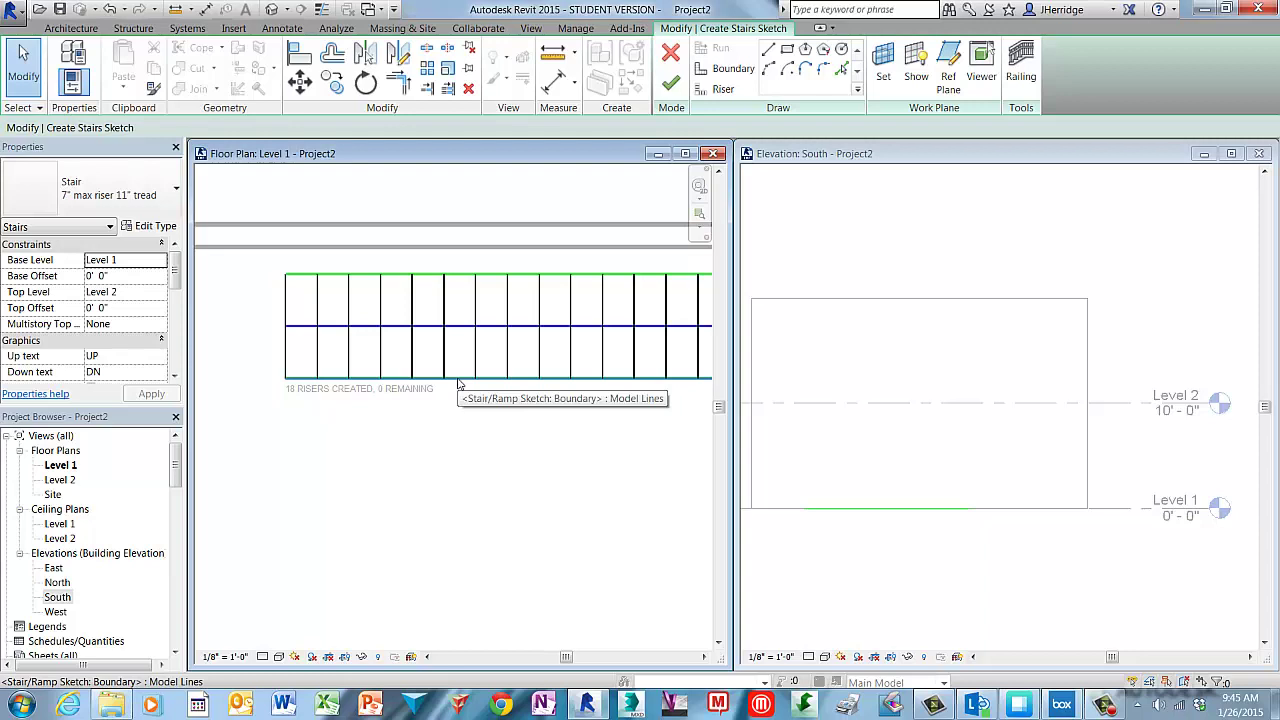
scroll(472, 409, "down", 2)
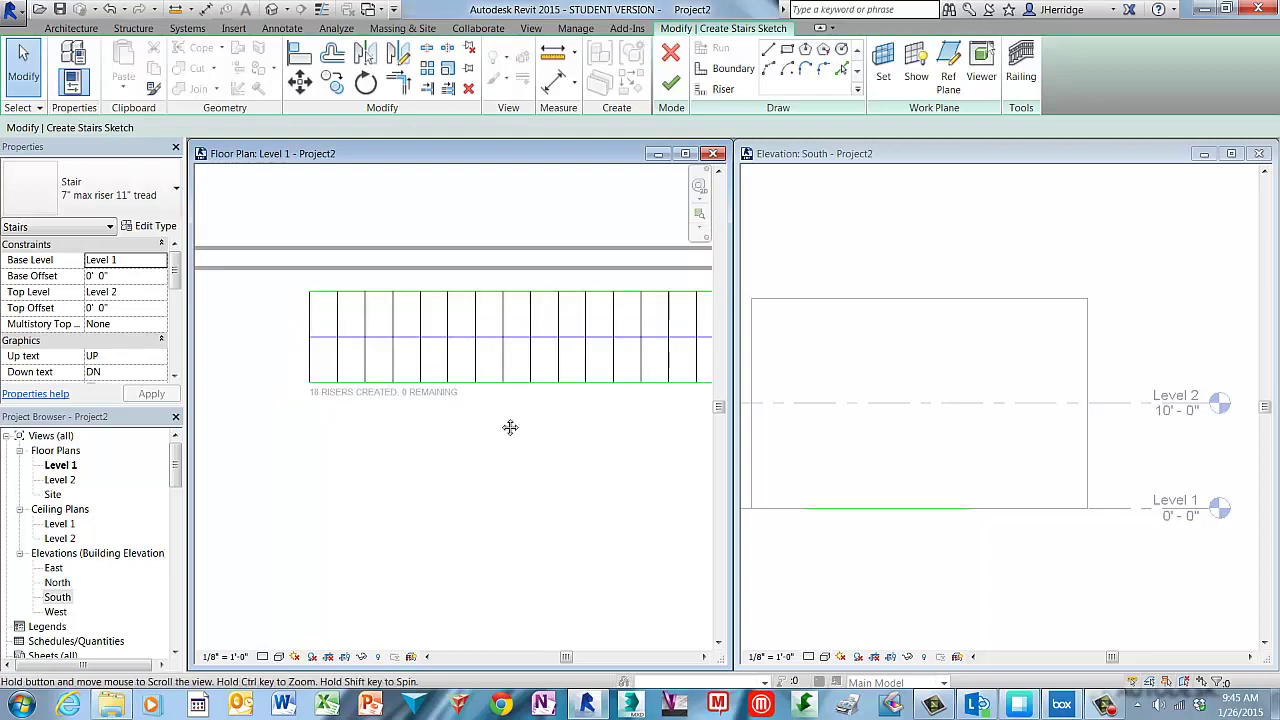
scroll(433, 409, "down", 1)
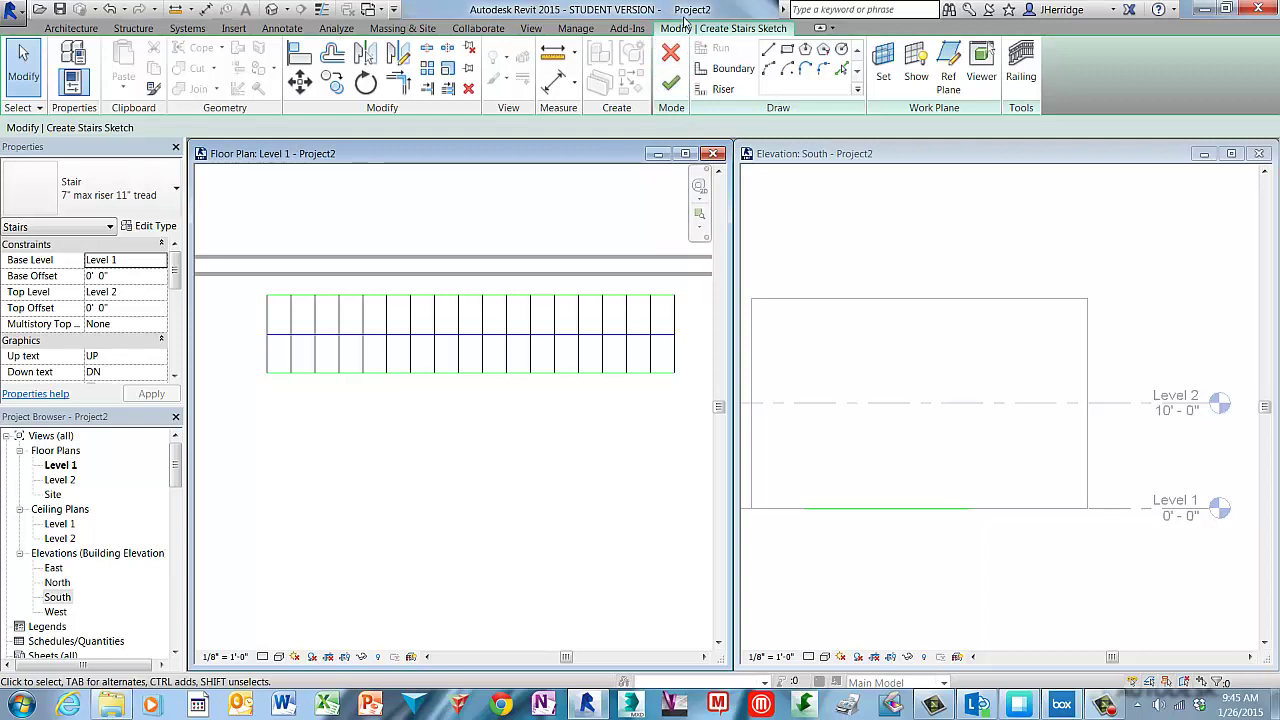
left_click(679, 93)
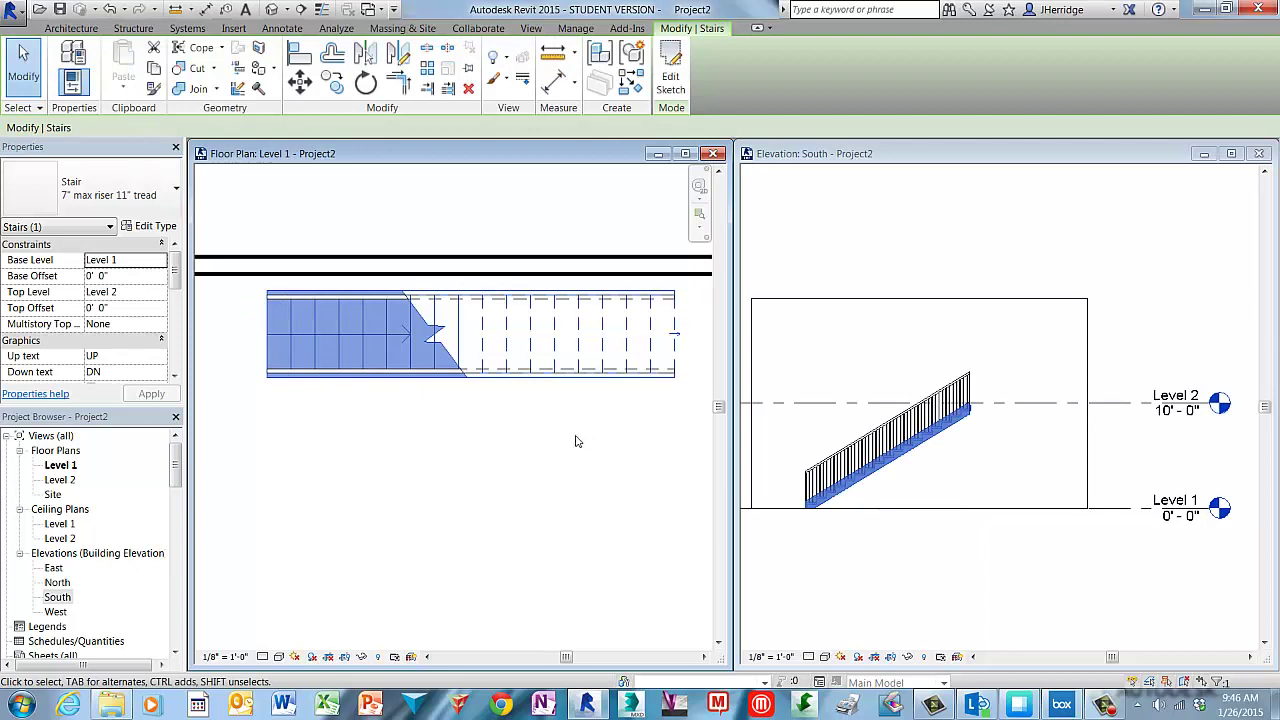
Select the finished stair and its lower railing in turn to examine them as separate elements in plan and elevation
left_click(533, 432)
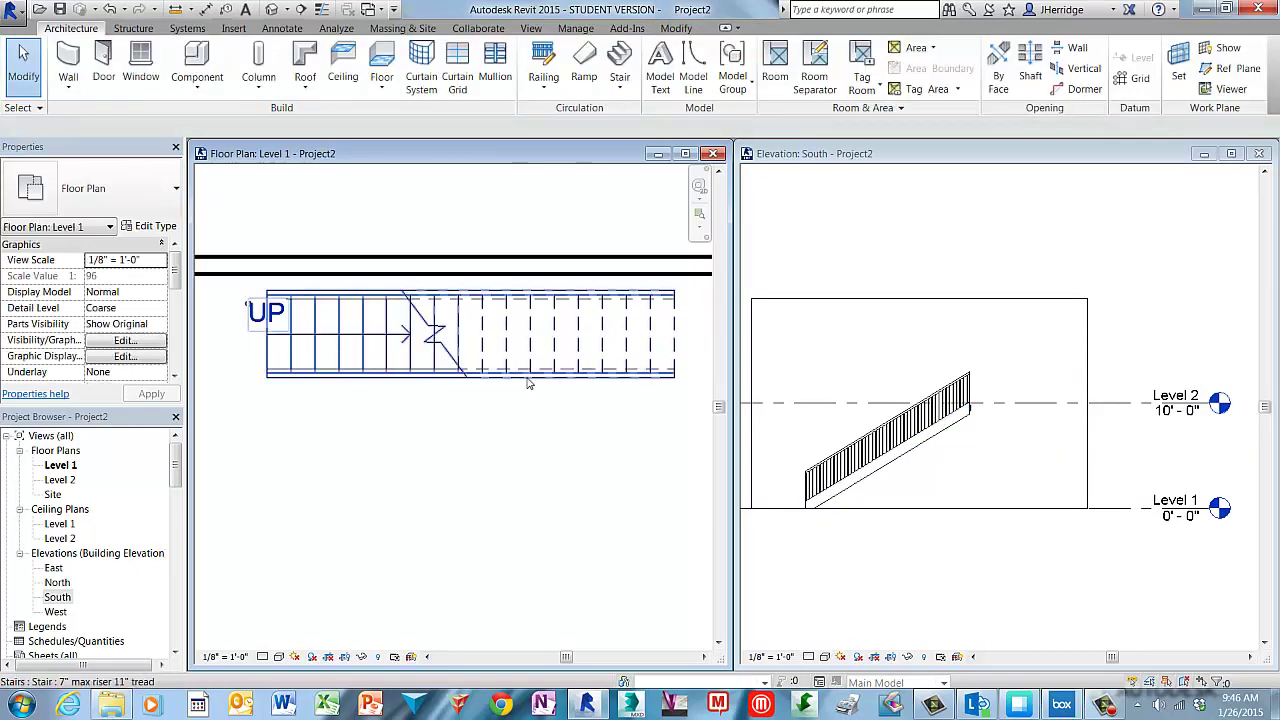
left_click(529, 383)
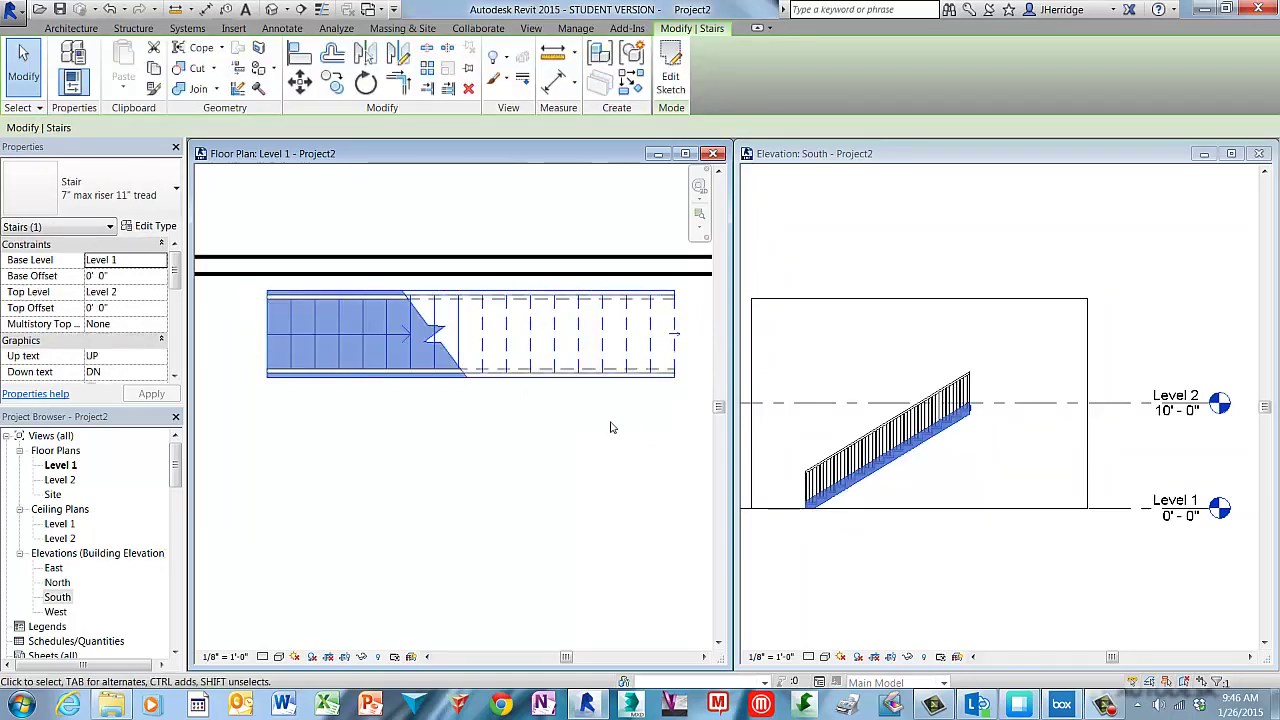
left_click(578, 427)
left_click(560, 374)
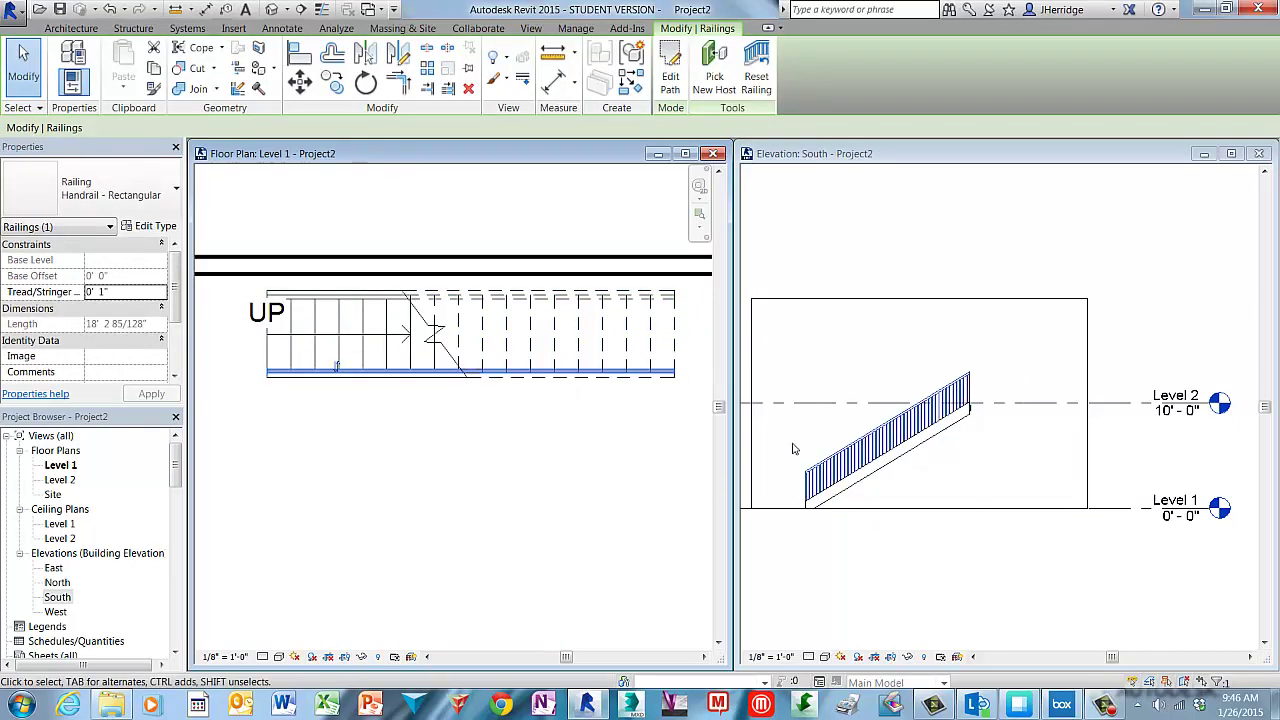
left_click(574, 405)
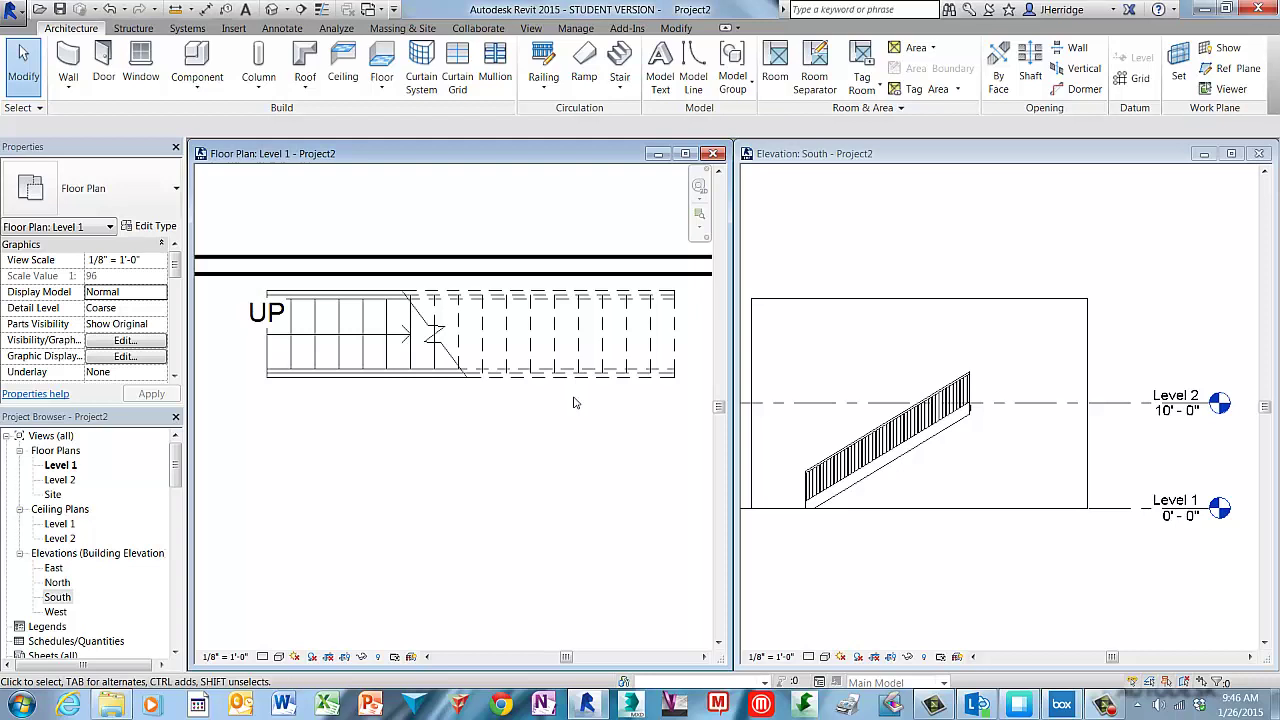
Edit the stair's sketch and move its lower boundary line 1' 0" straight down, away from the wall
left_click(606, 344)
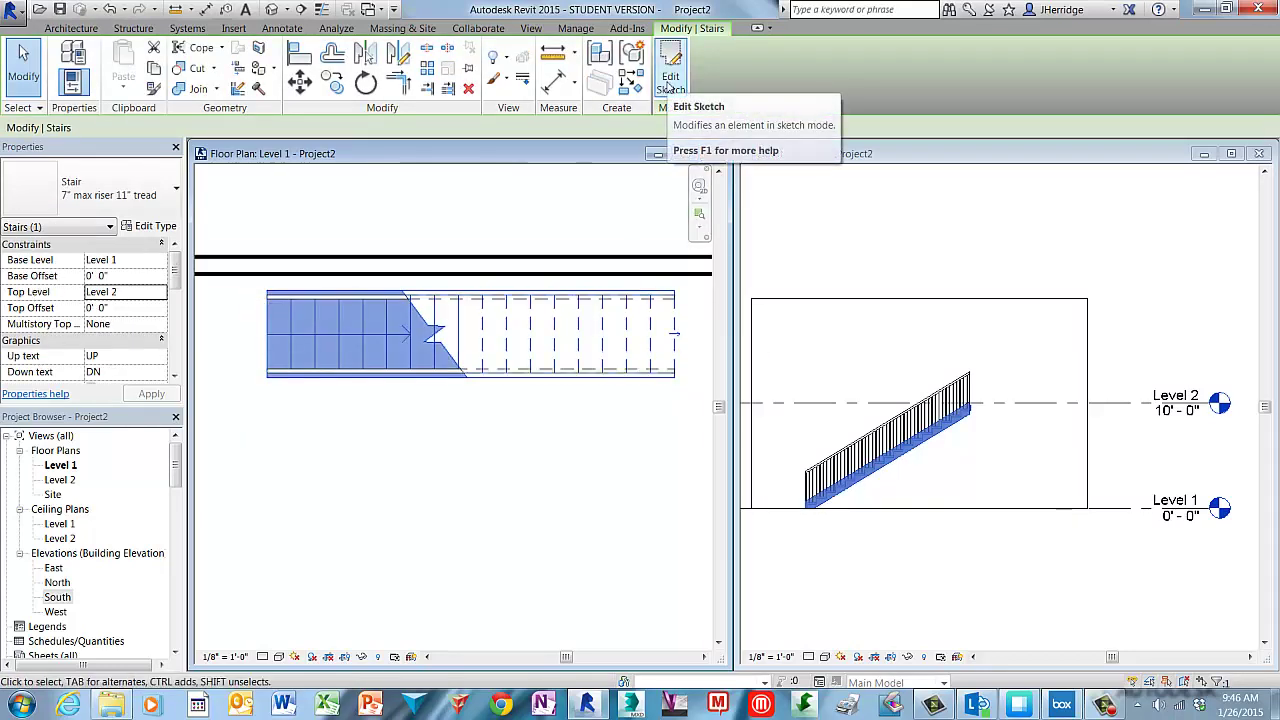
left_click(670, 86)
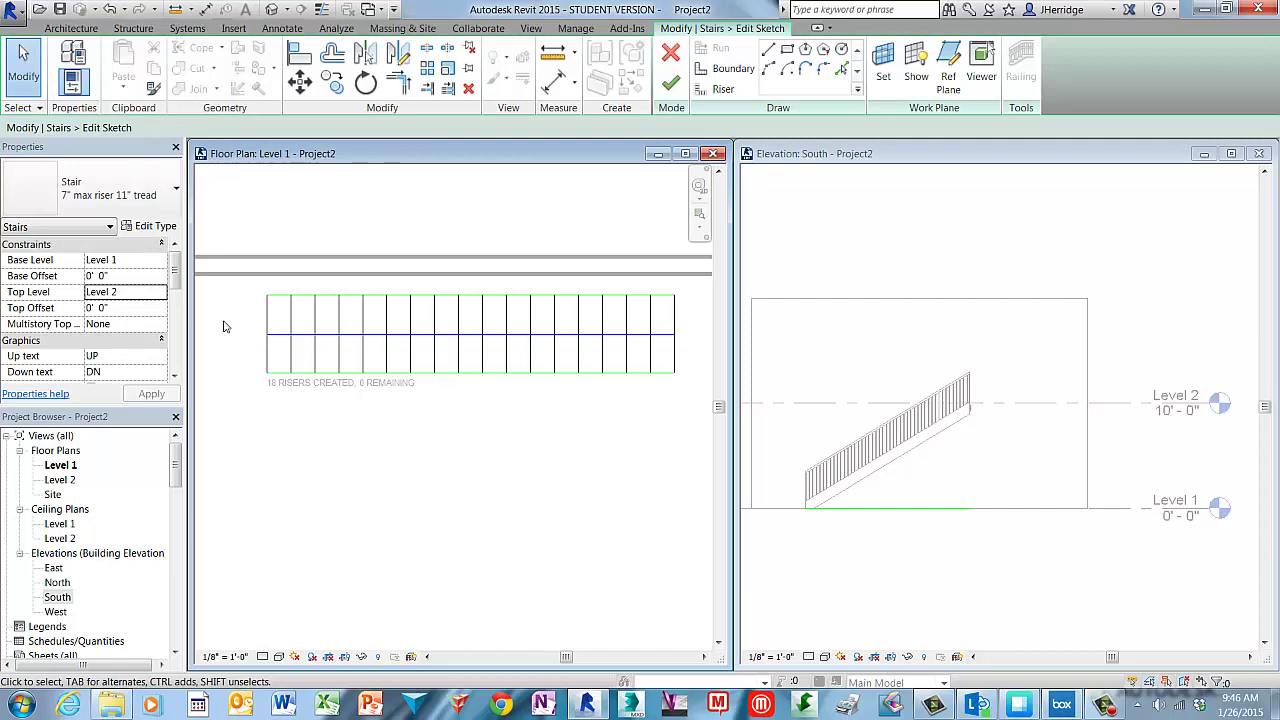
left_click(496, 373)
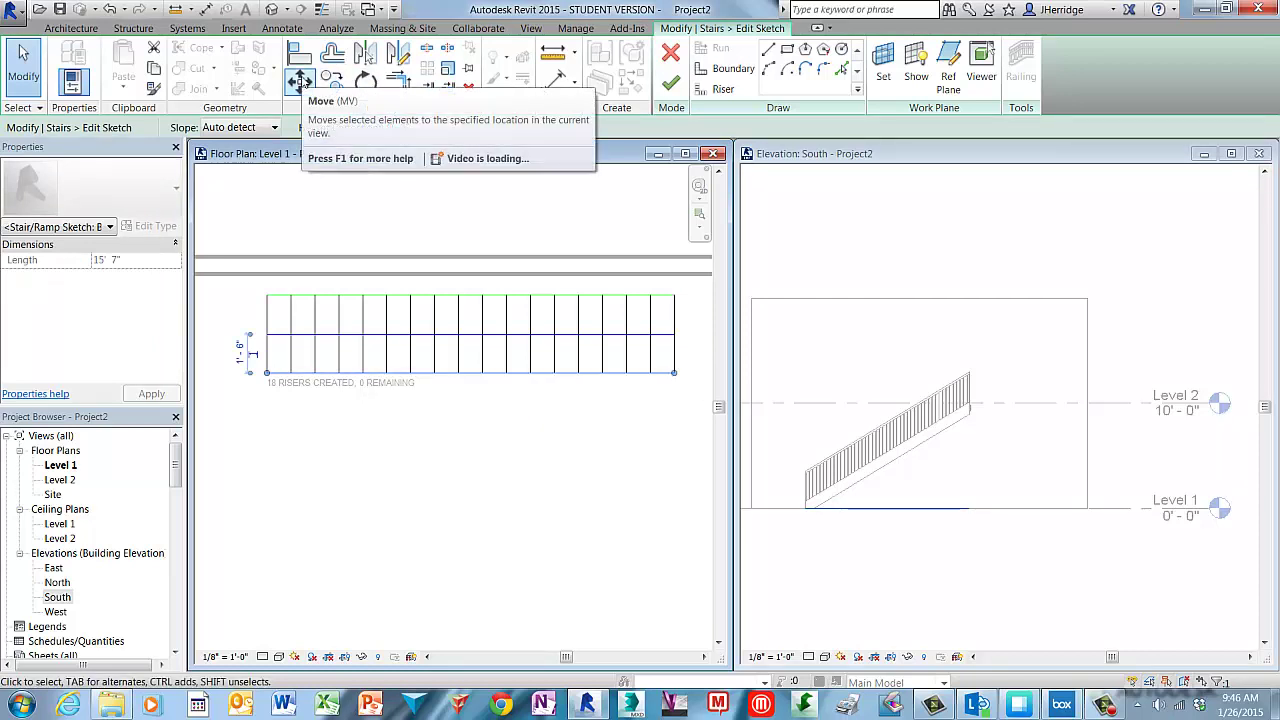
left_click(300, 80)
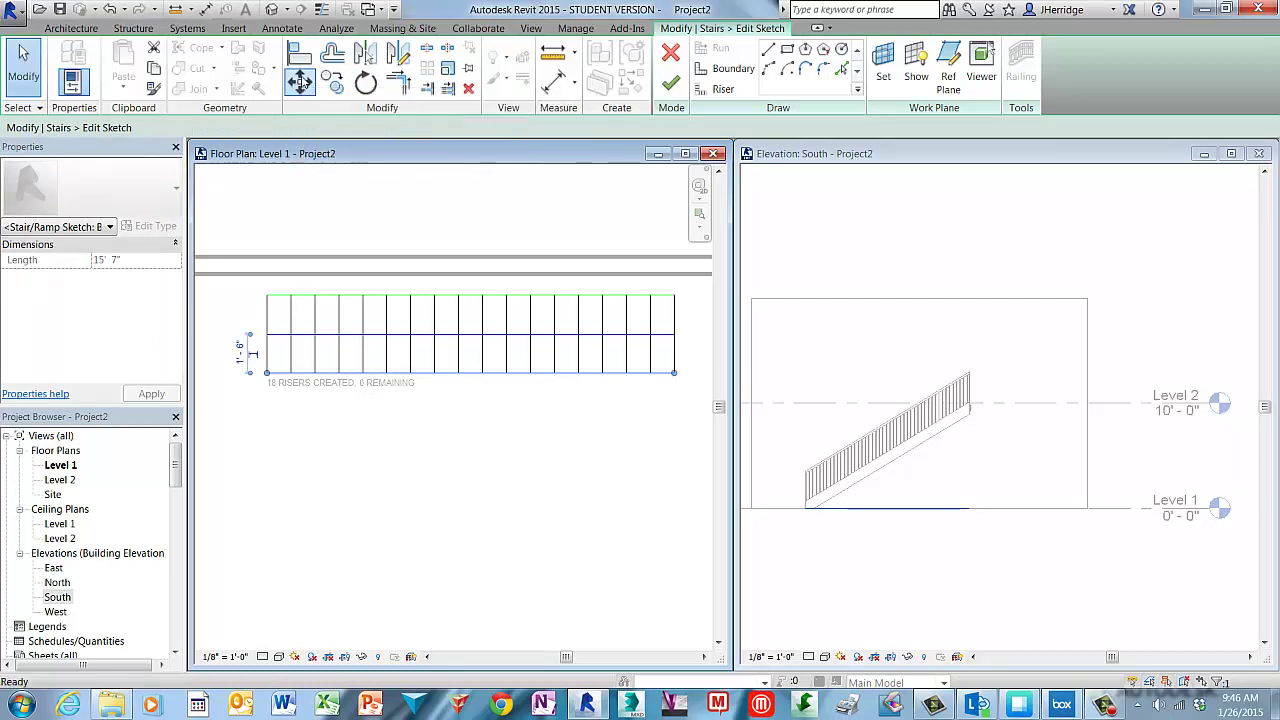
left_click(489, 390)
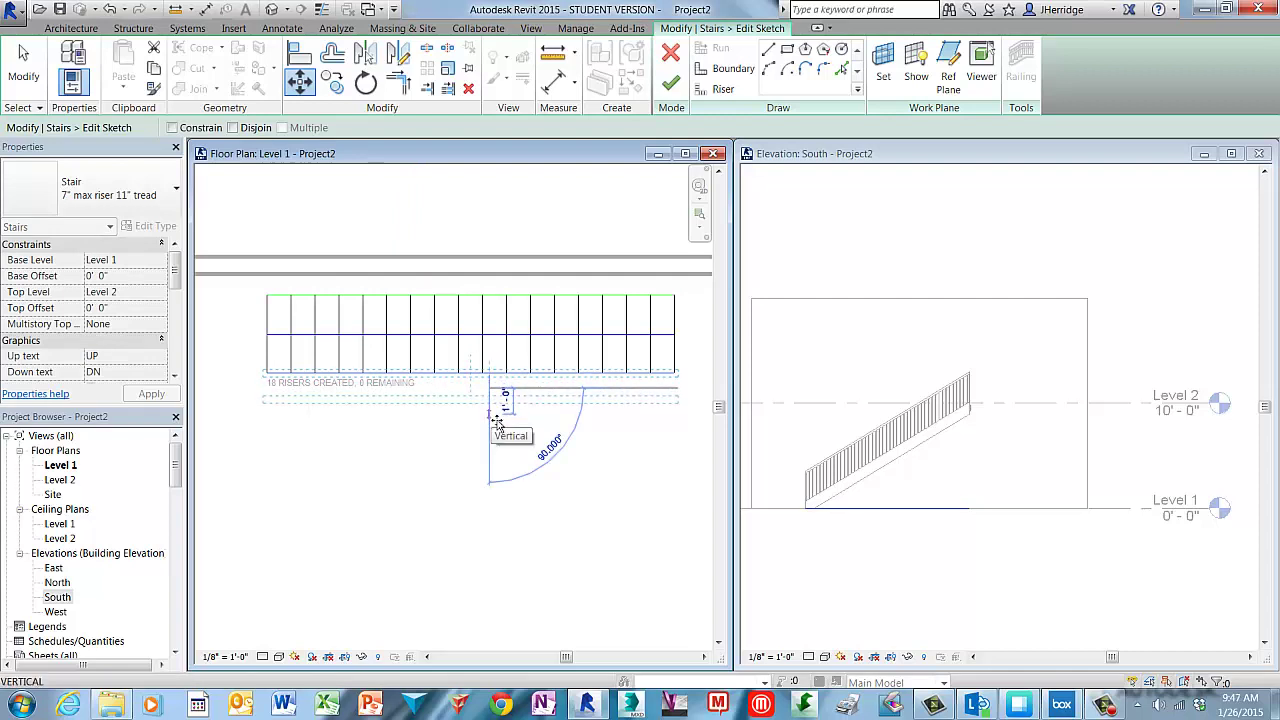
left_click(492, 419)
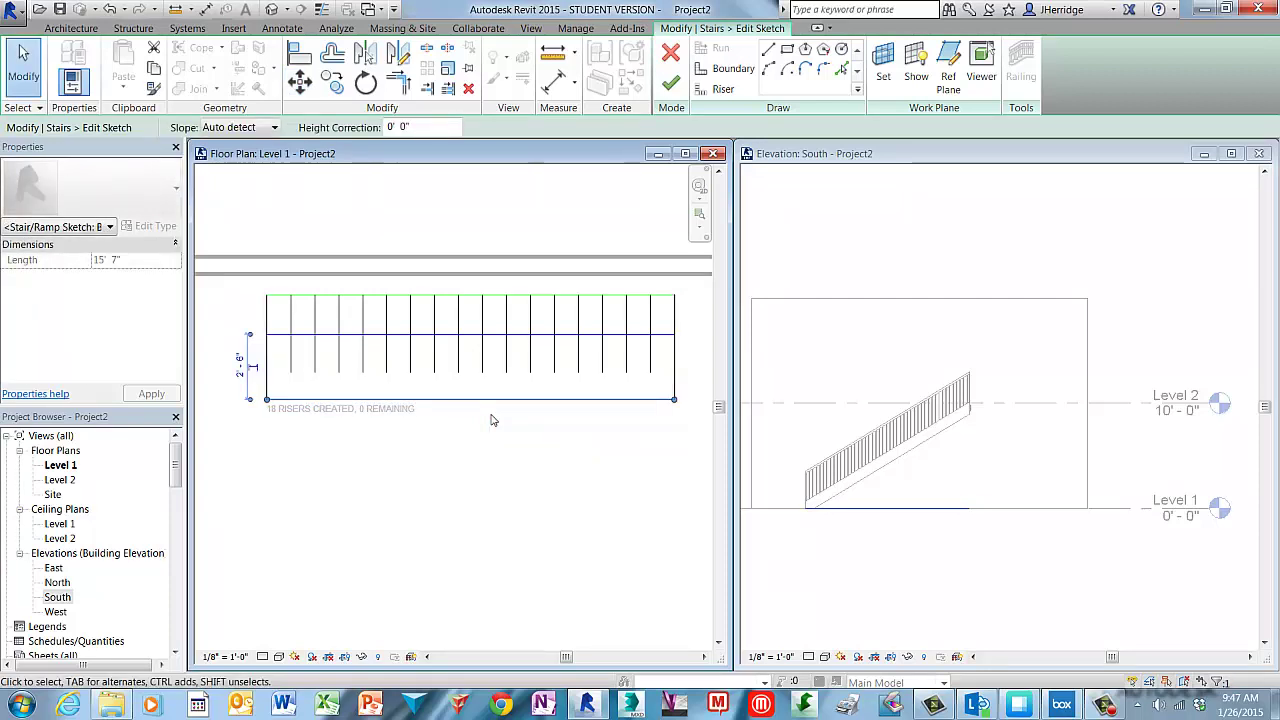
key("Escape")
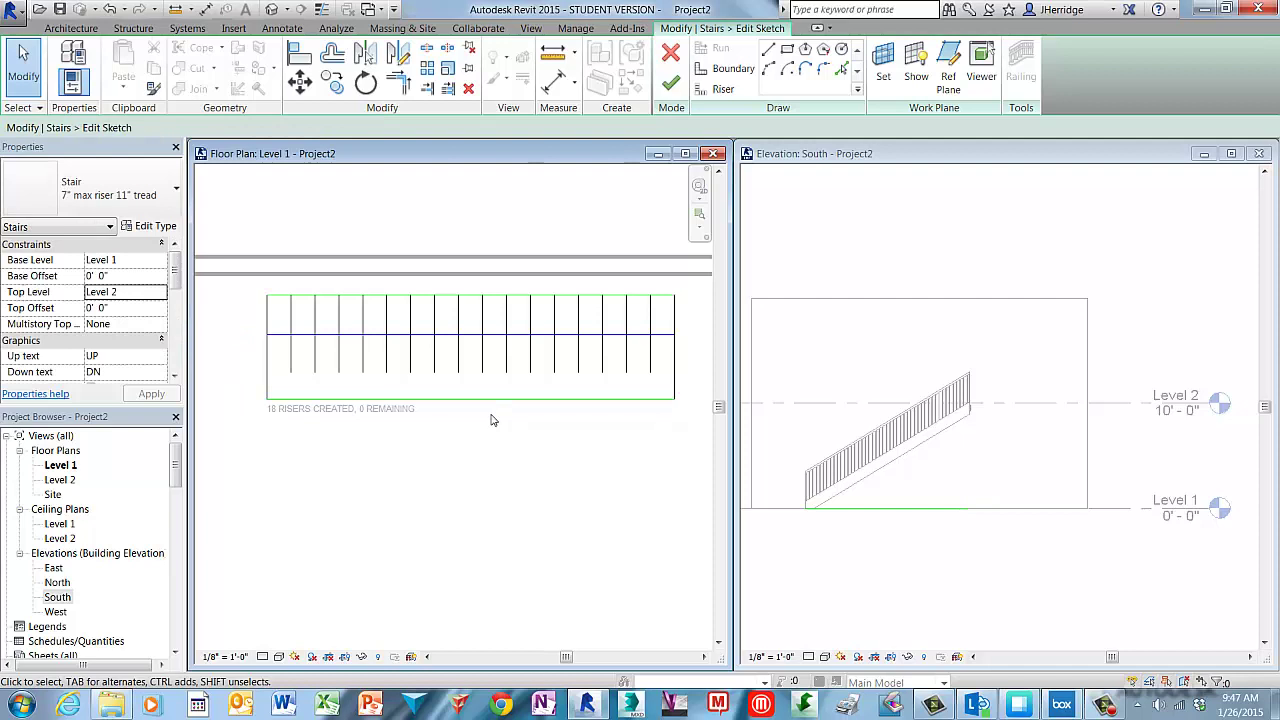
Check a riser line against the moved lower boundary and finish the stair sketch
left_click(482, 366)
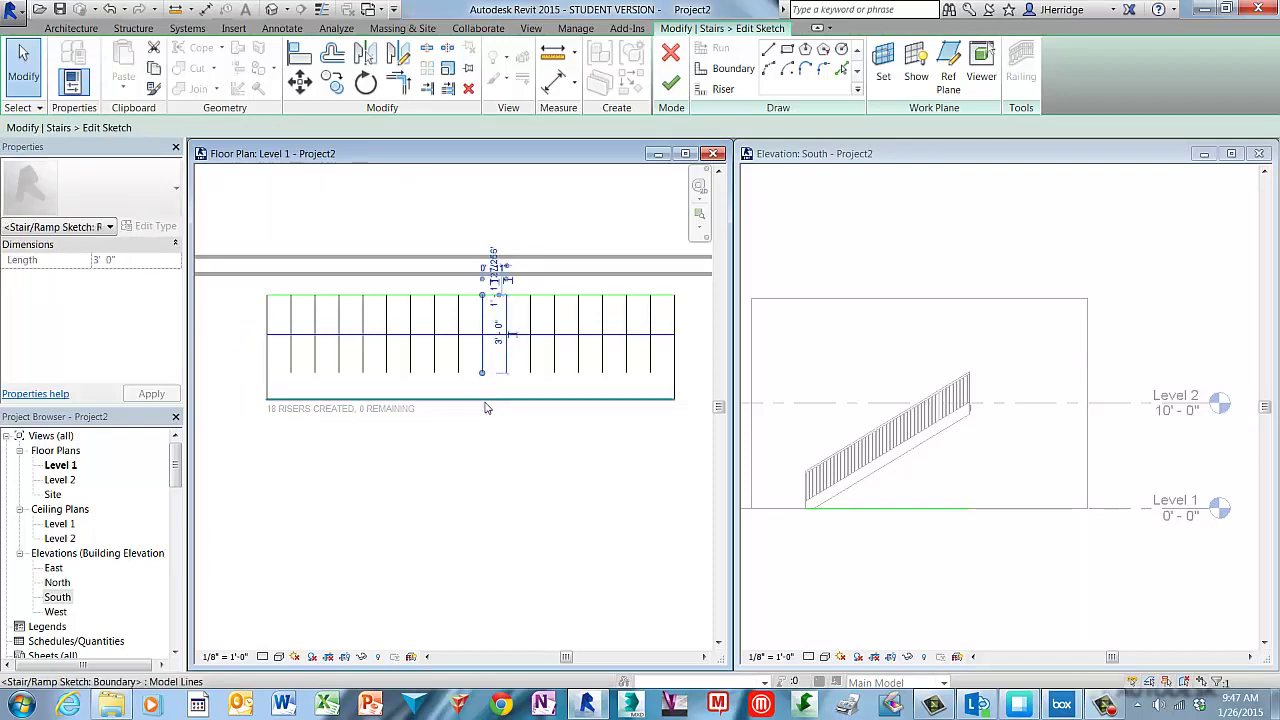
left_click(517, 456)
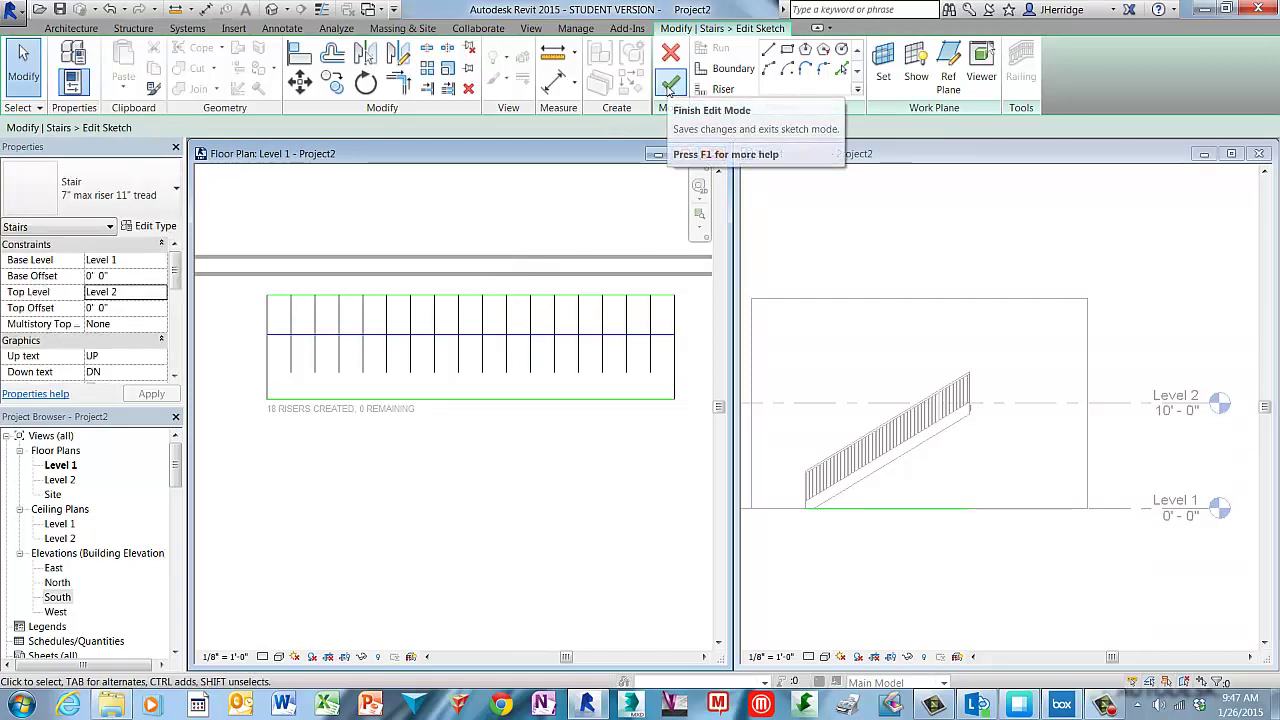
left_click(669, 88)
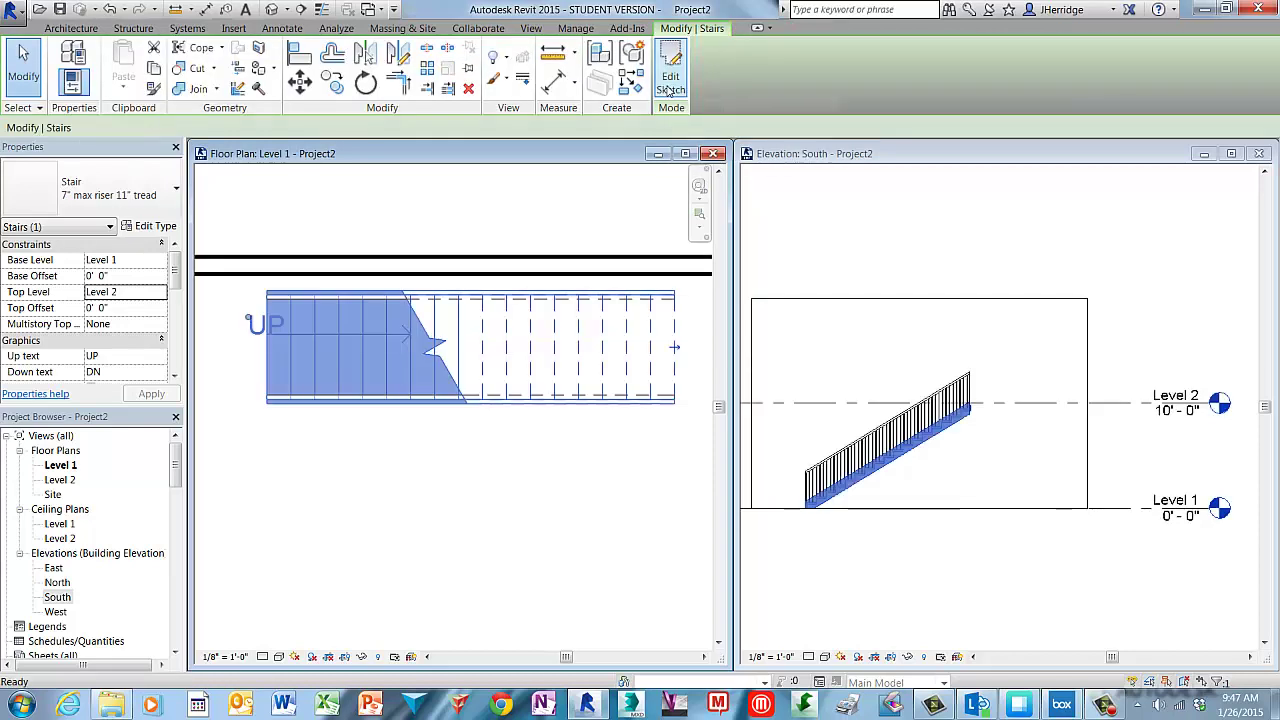
left_click(530, 433)
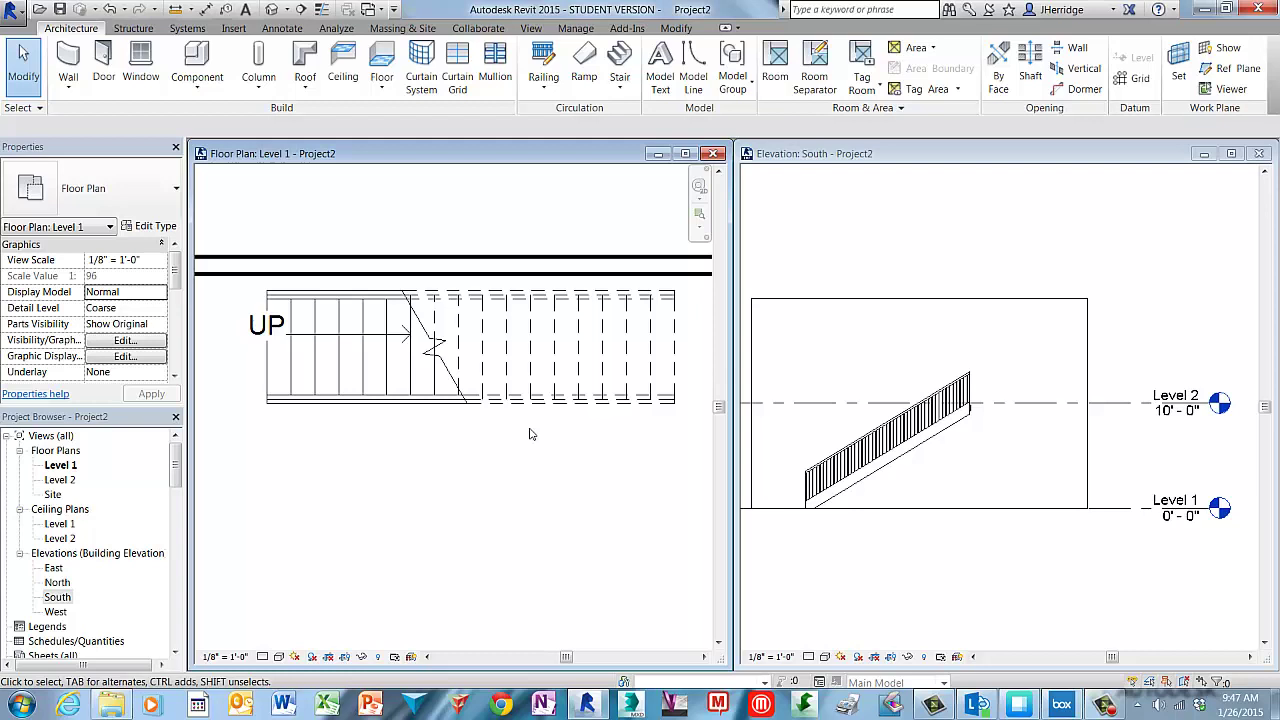
Delete the stair and start a new Stair by Sketch with a Guardrail - Pipe railing positioned on the stringer
left_click(553, 357)
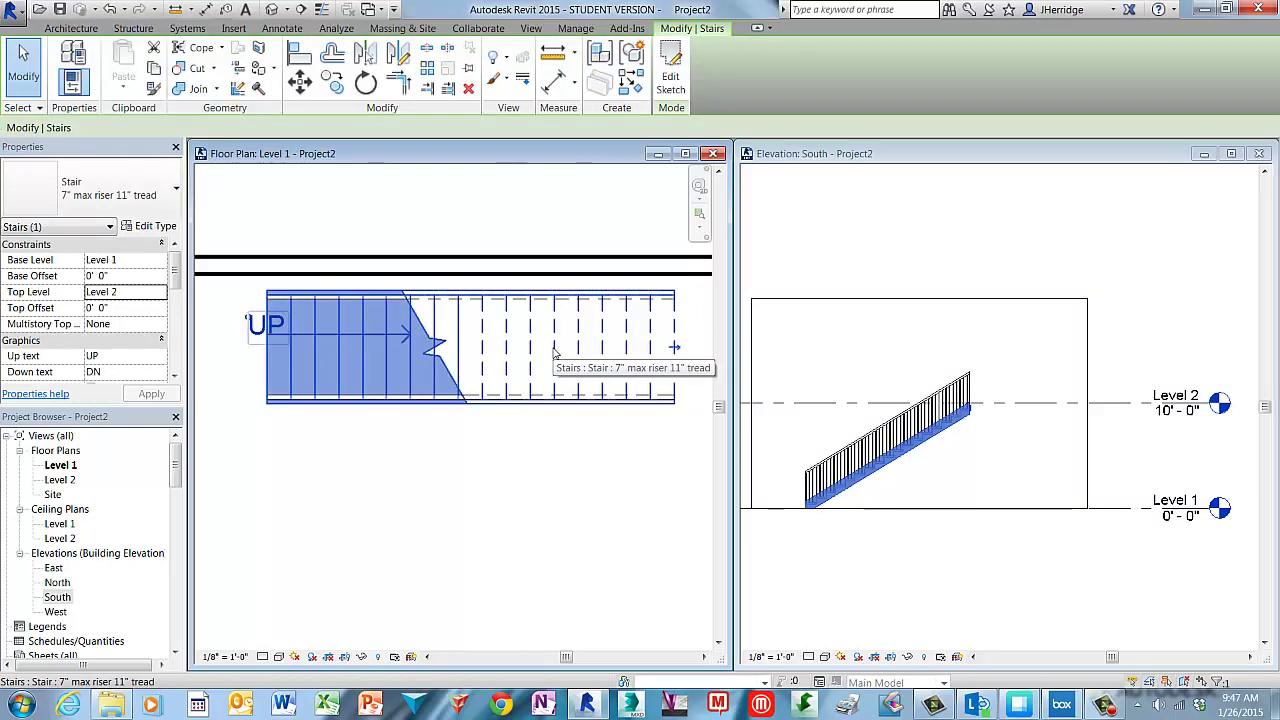
key("Delete")
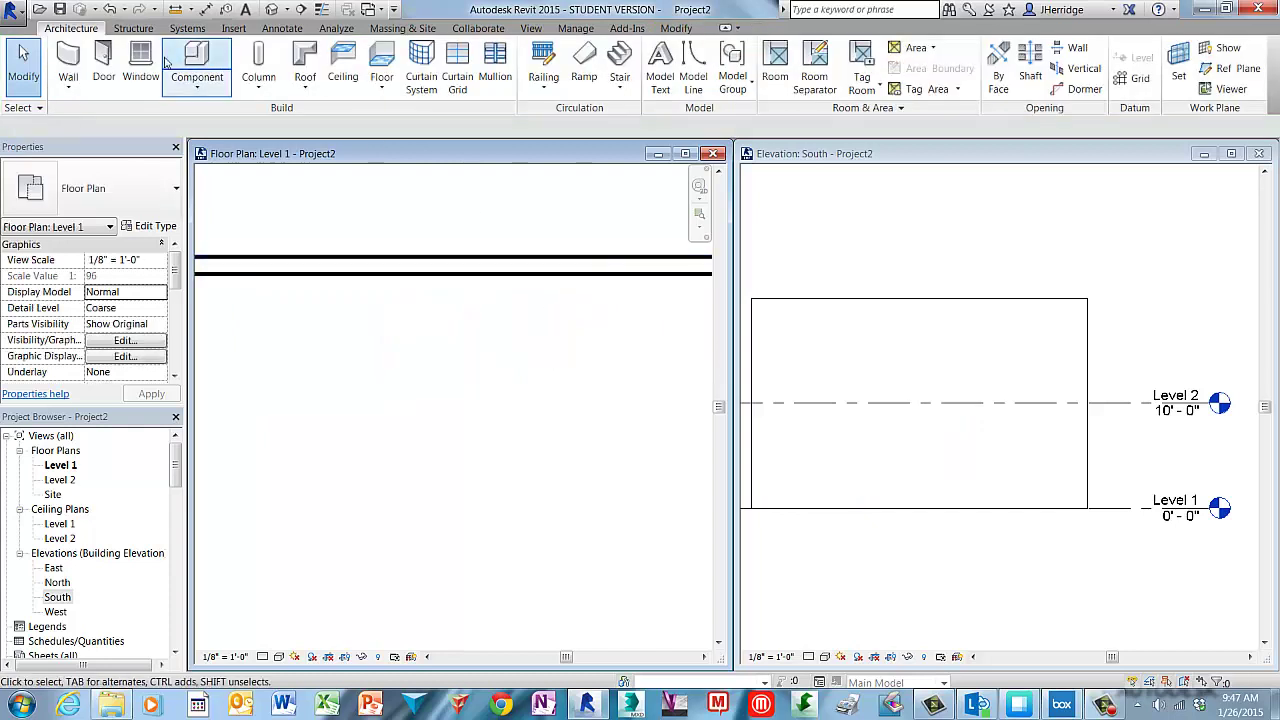
left_click(622, 89)
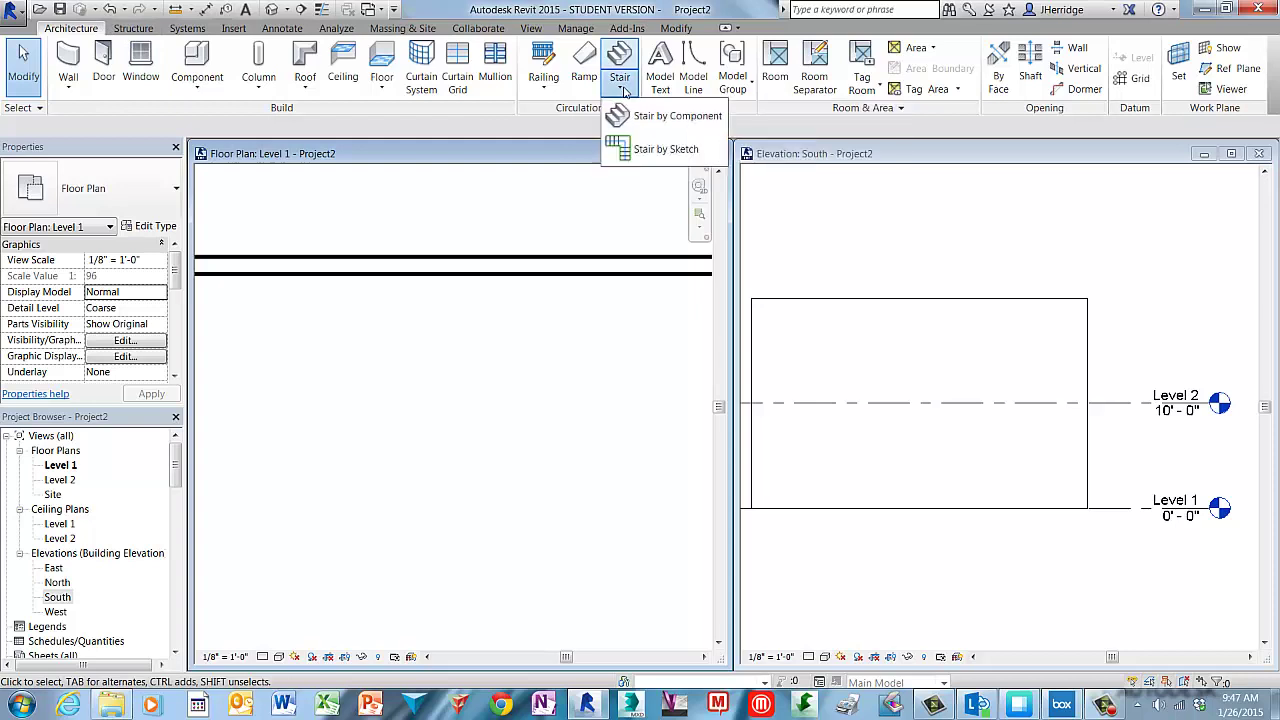
left_click(665, 149)
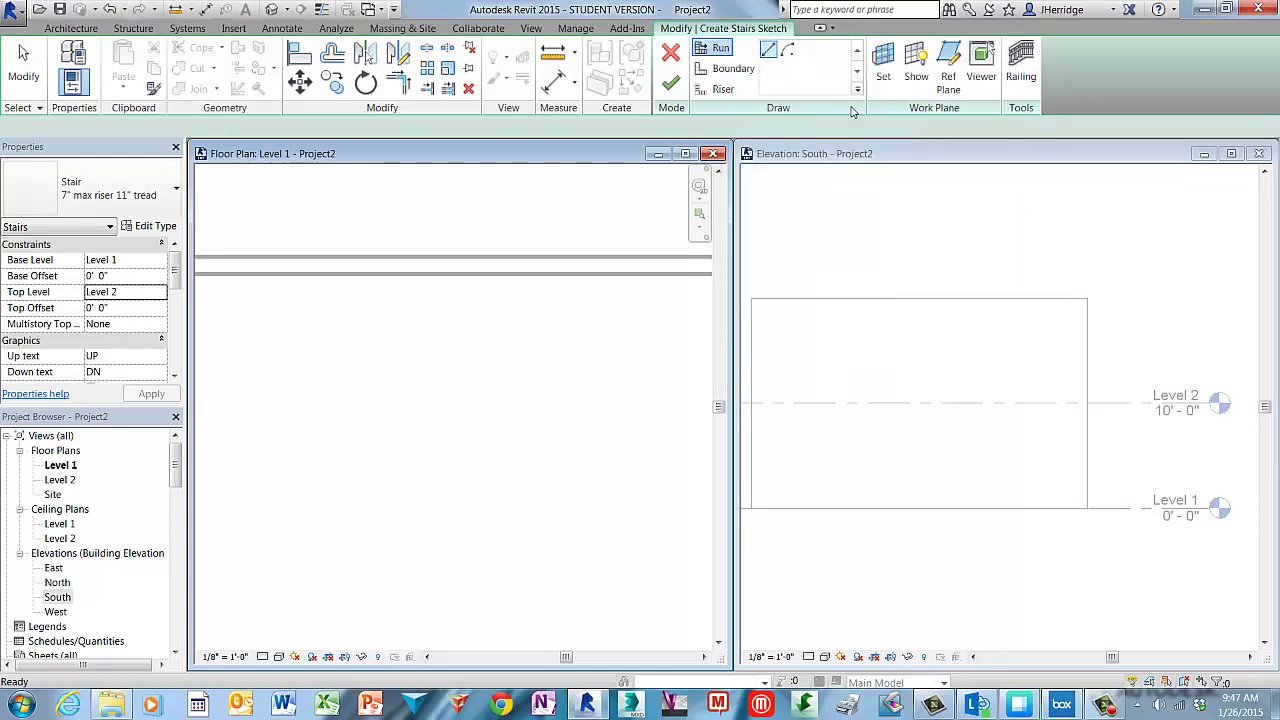
left_click(1029, 87)
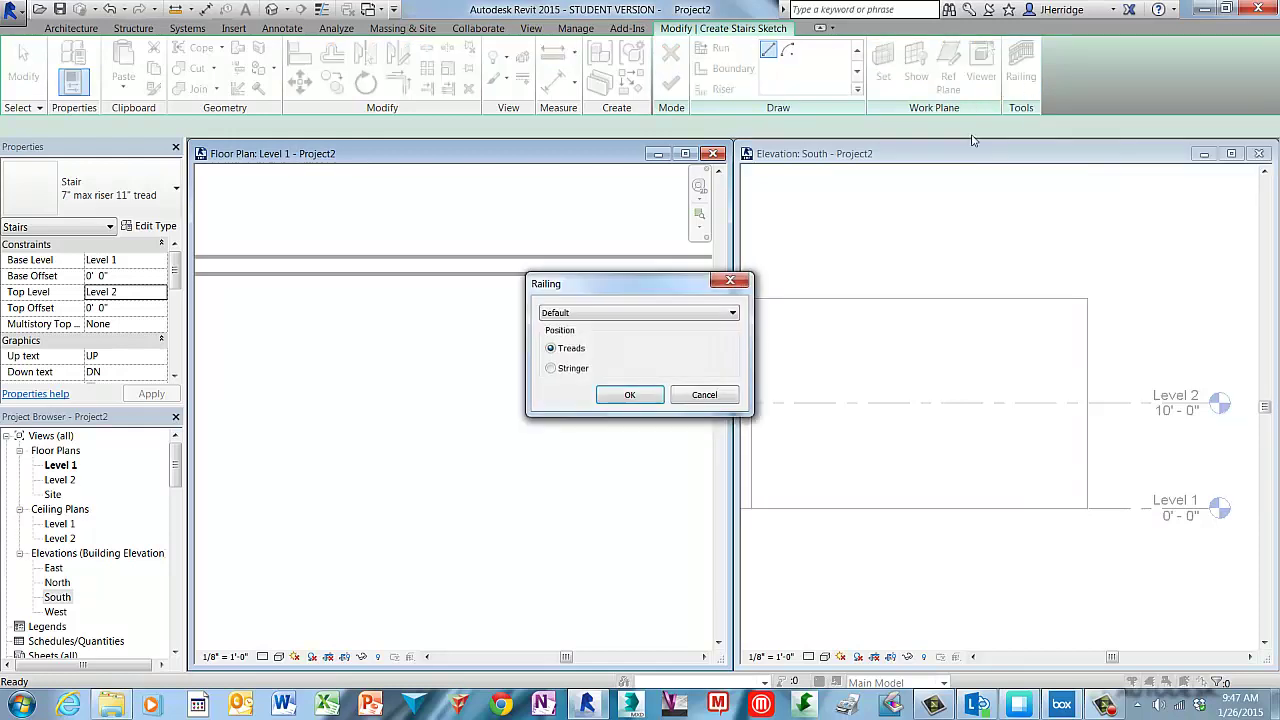
left_click(732, 313)
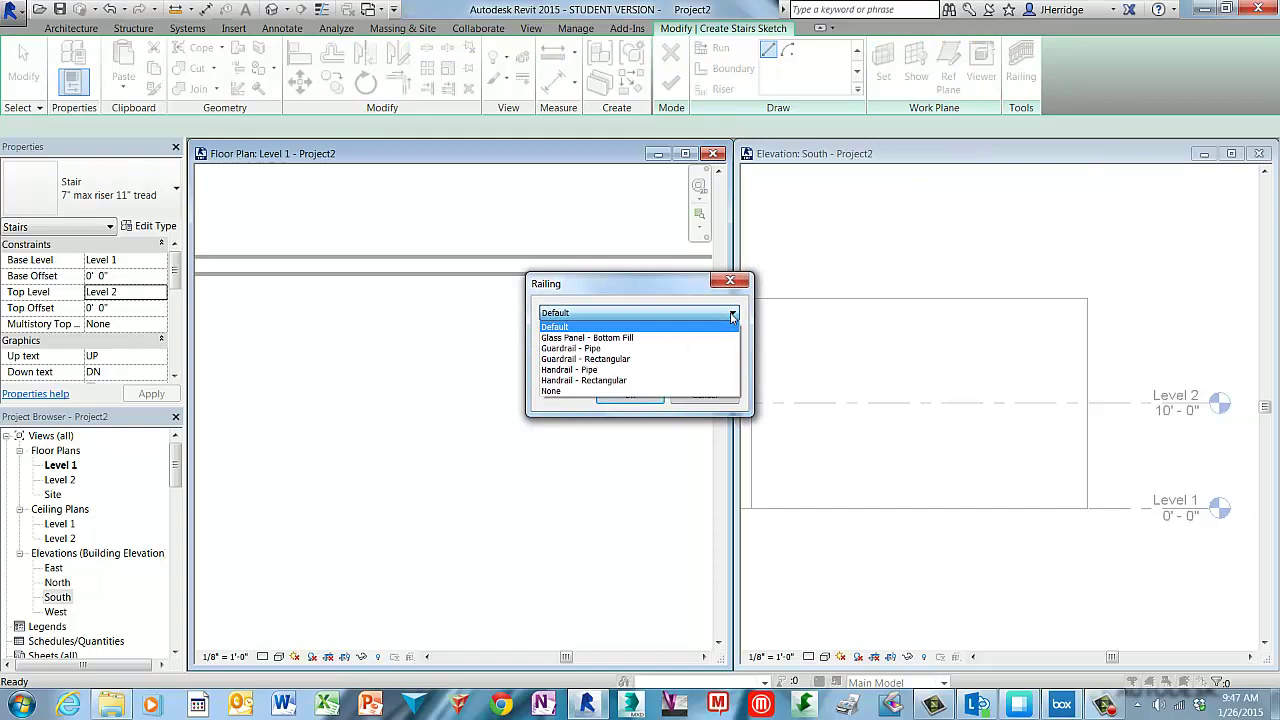
left_click(594, 349)
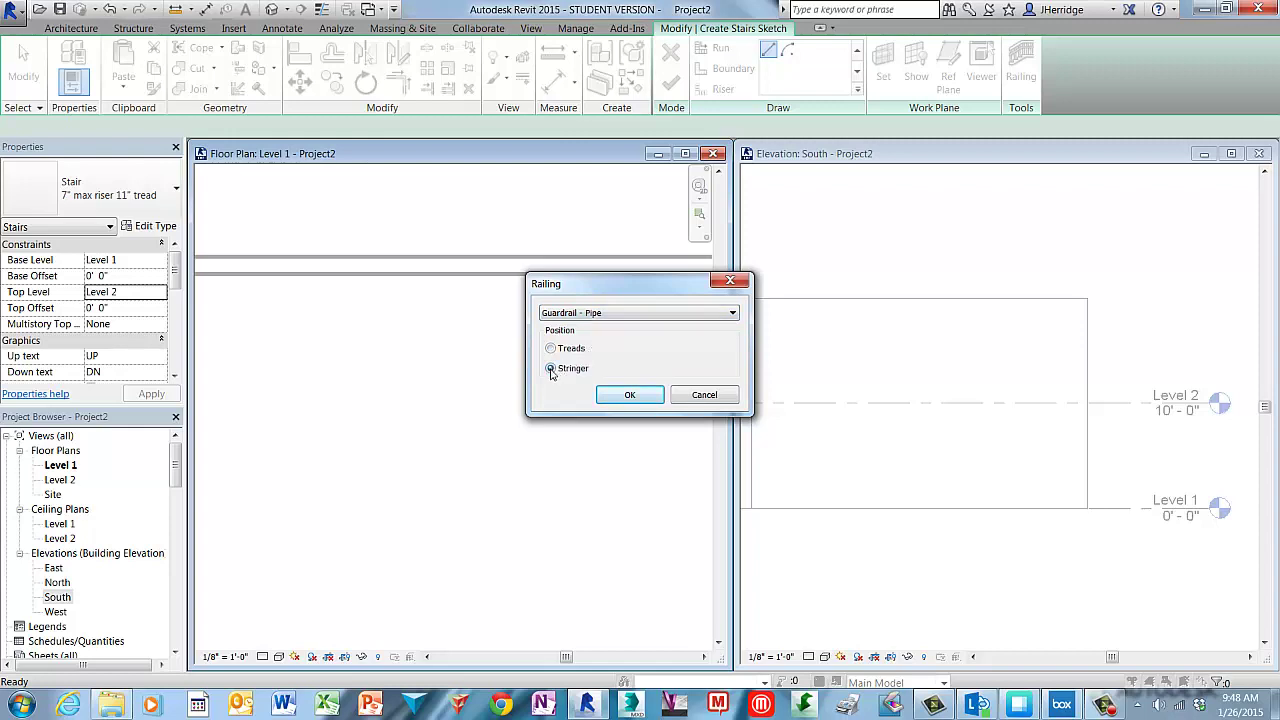
left_click(550, 369)
left_click(632, 395)
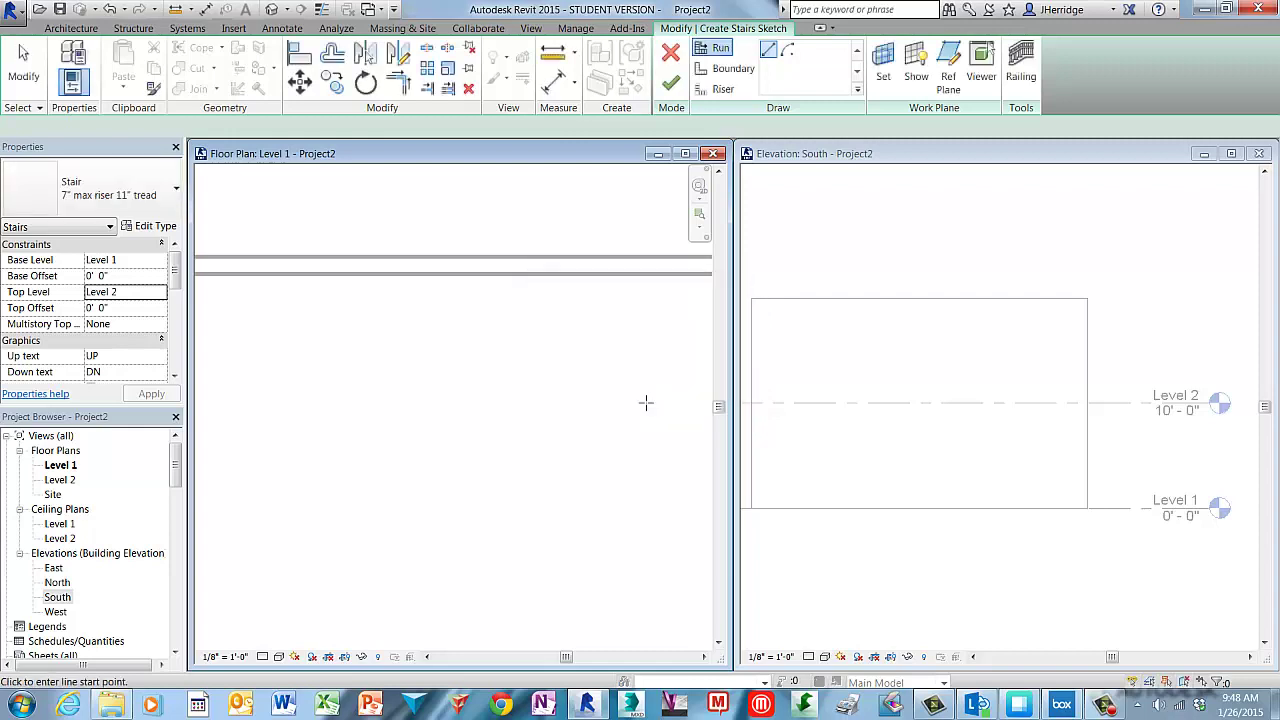
Create a straight horizontal 15' 7" stair with 18 risers below the wall in the Level 1 plan, and delete it after viewing
left_click(245, 342)
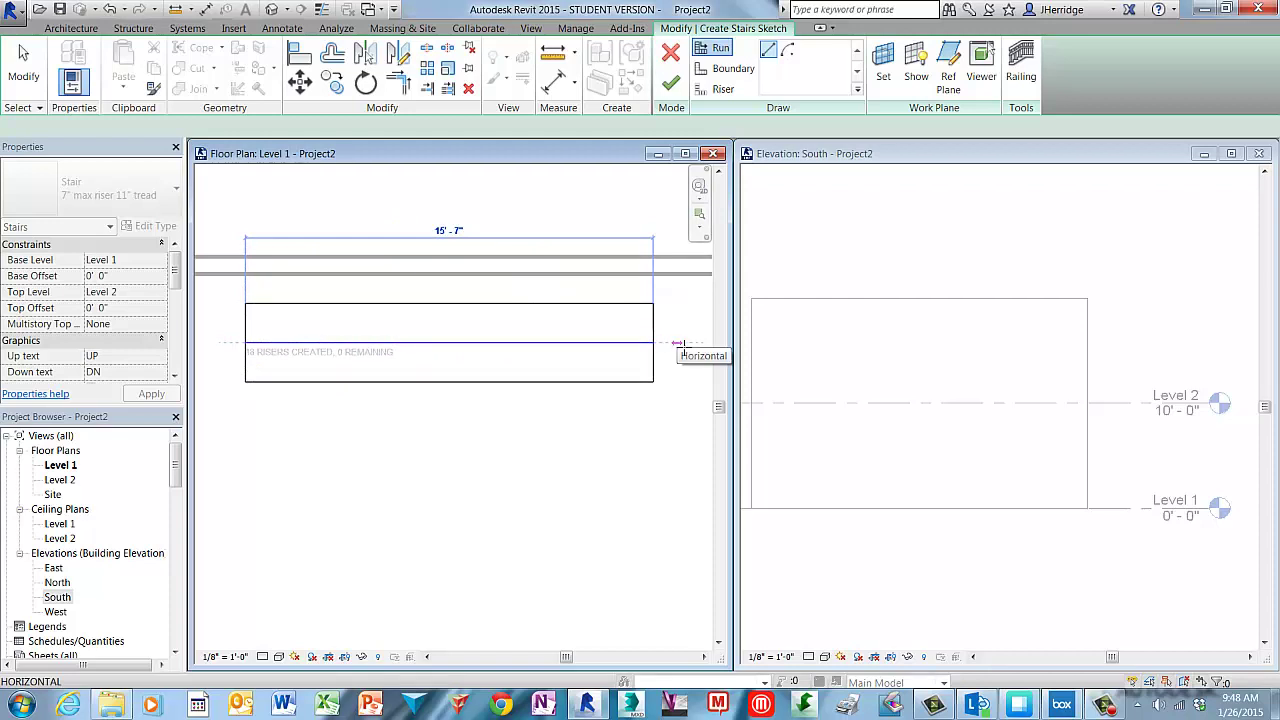
left_click(677, 343)
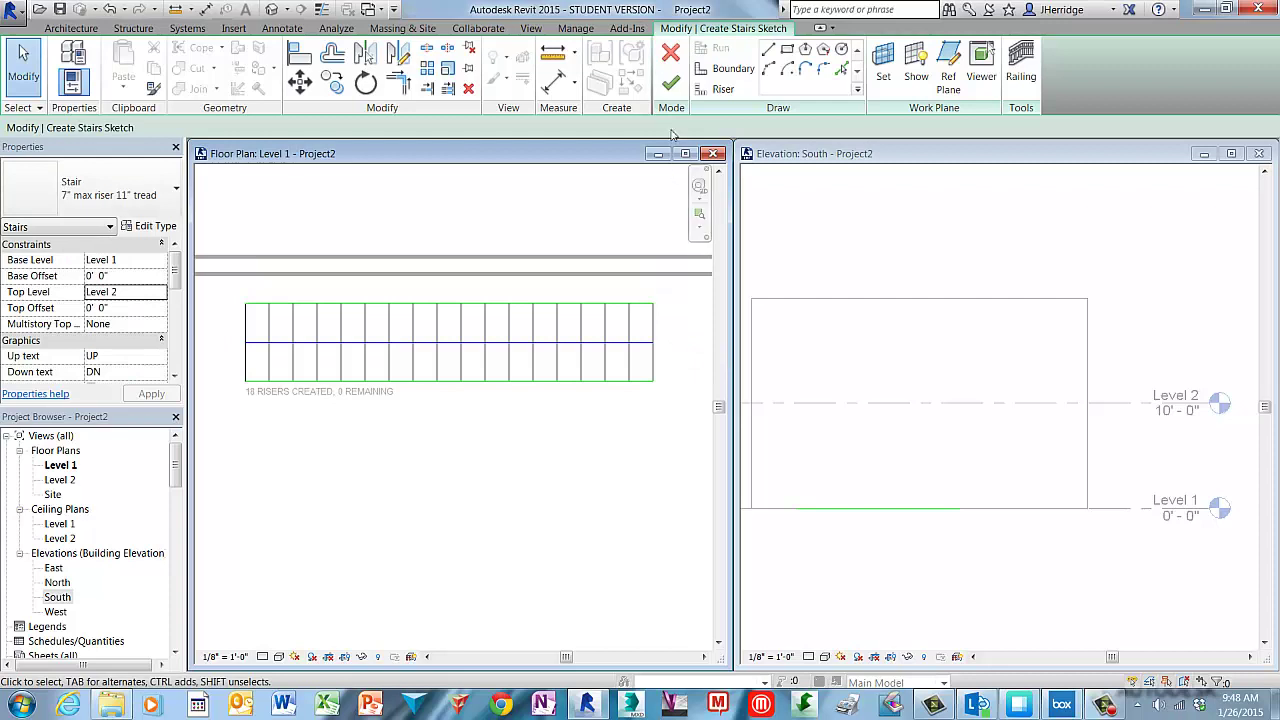
left_click(671, 86)
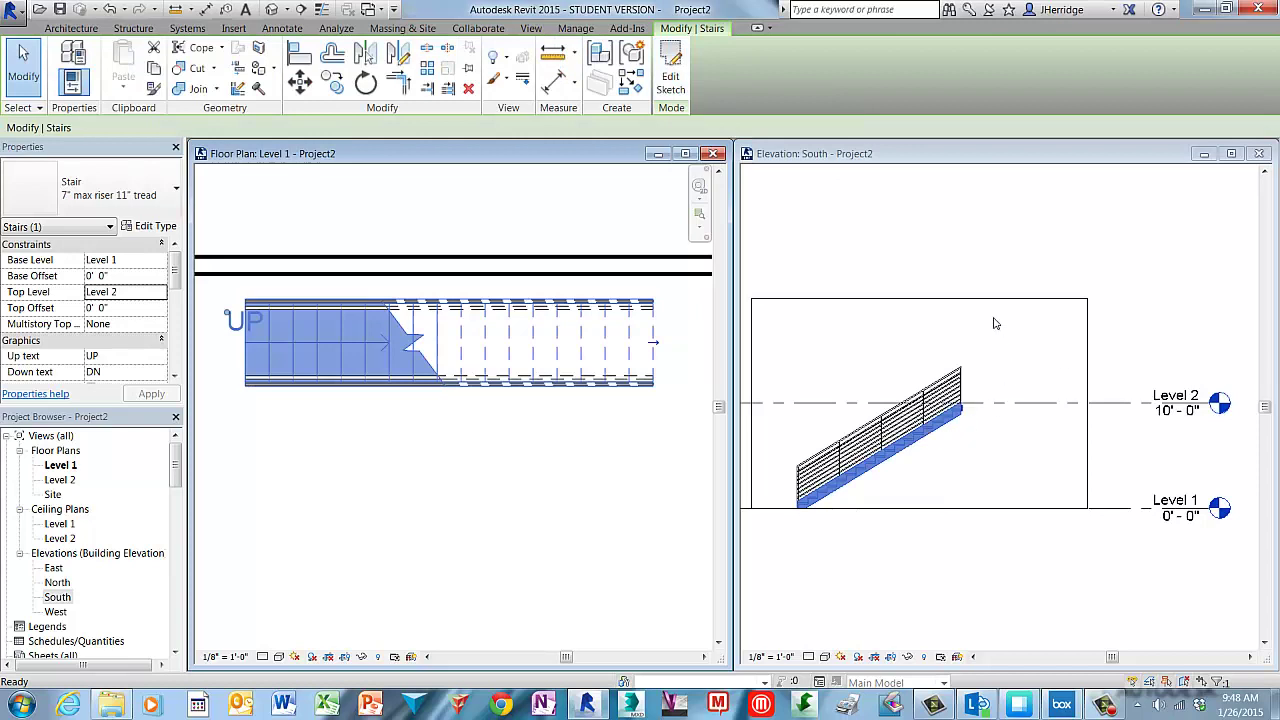
left_click(560, 429)
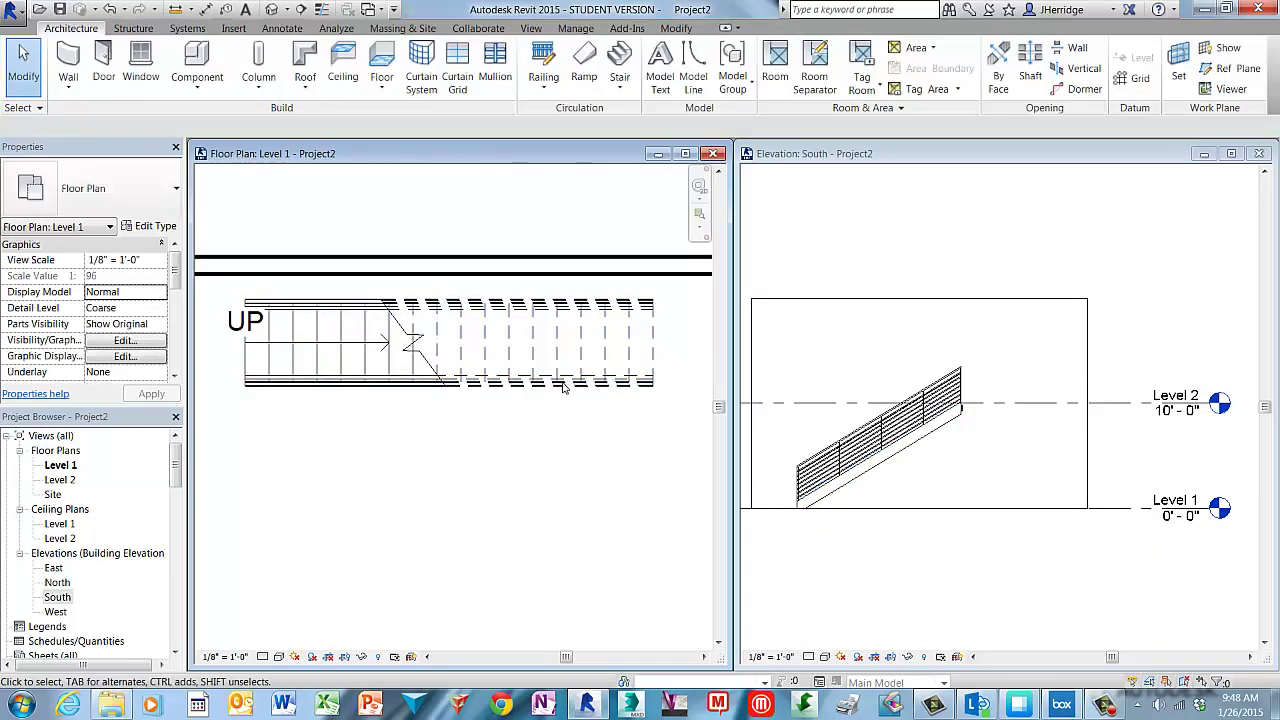
left_click(580, 348)
key("Delete")
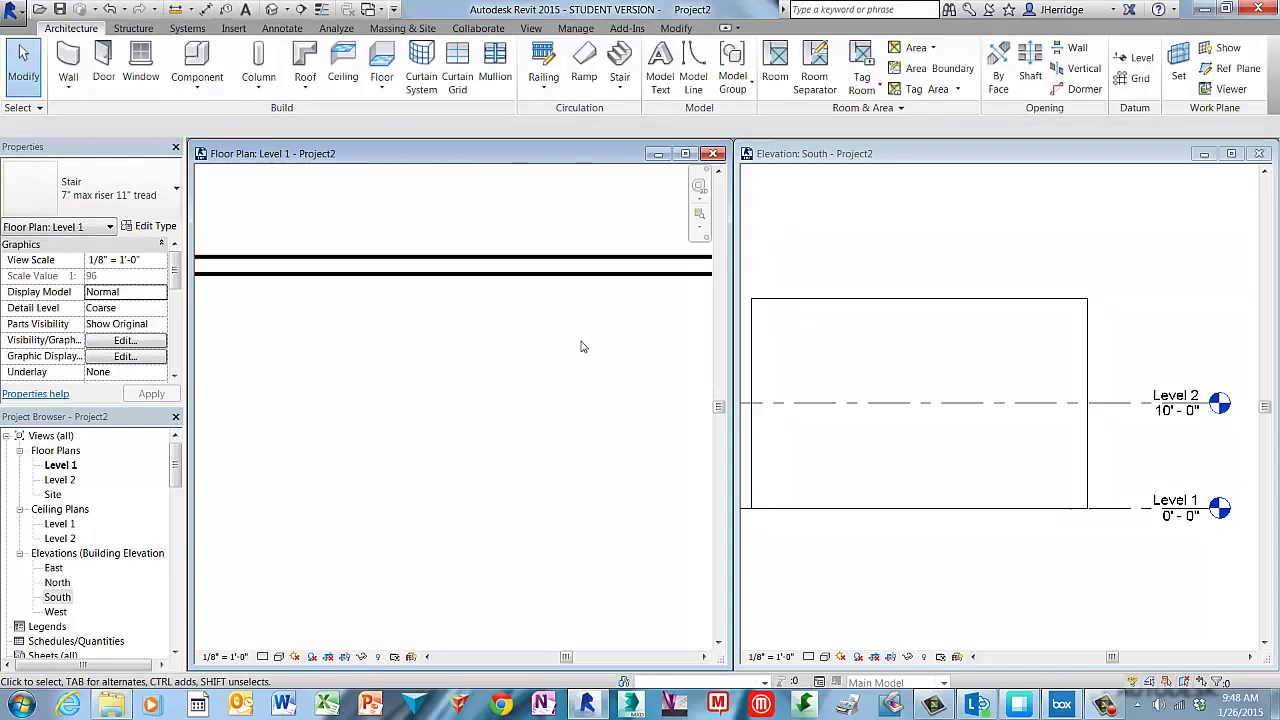
Start a Stair by Sketch and draw a horizontal first run 4' 7" long with 6 risers just below the wall
left_click(622, 90)
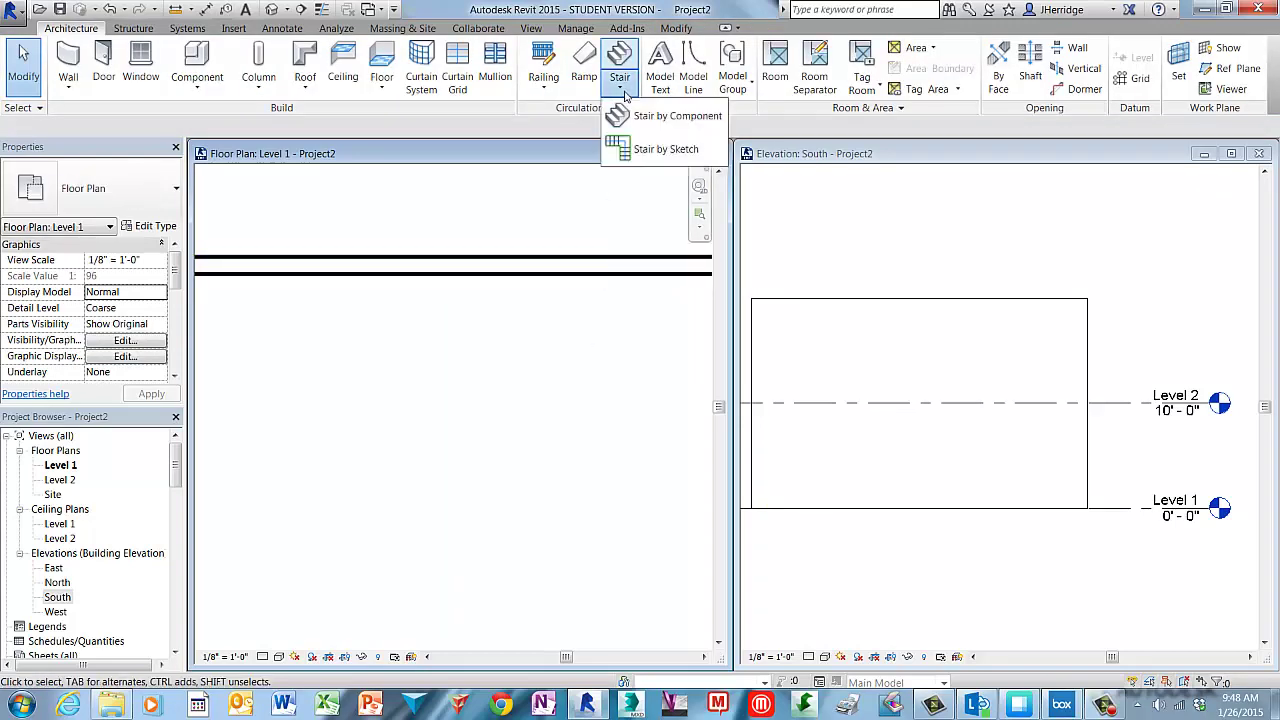
left_click(666, 148)
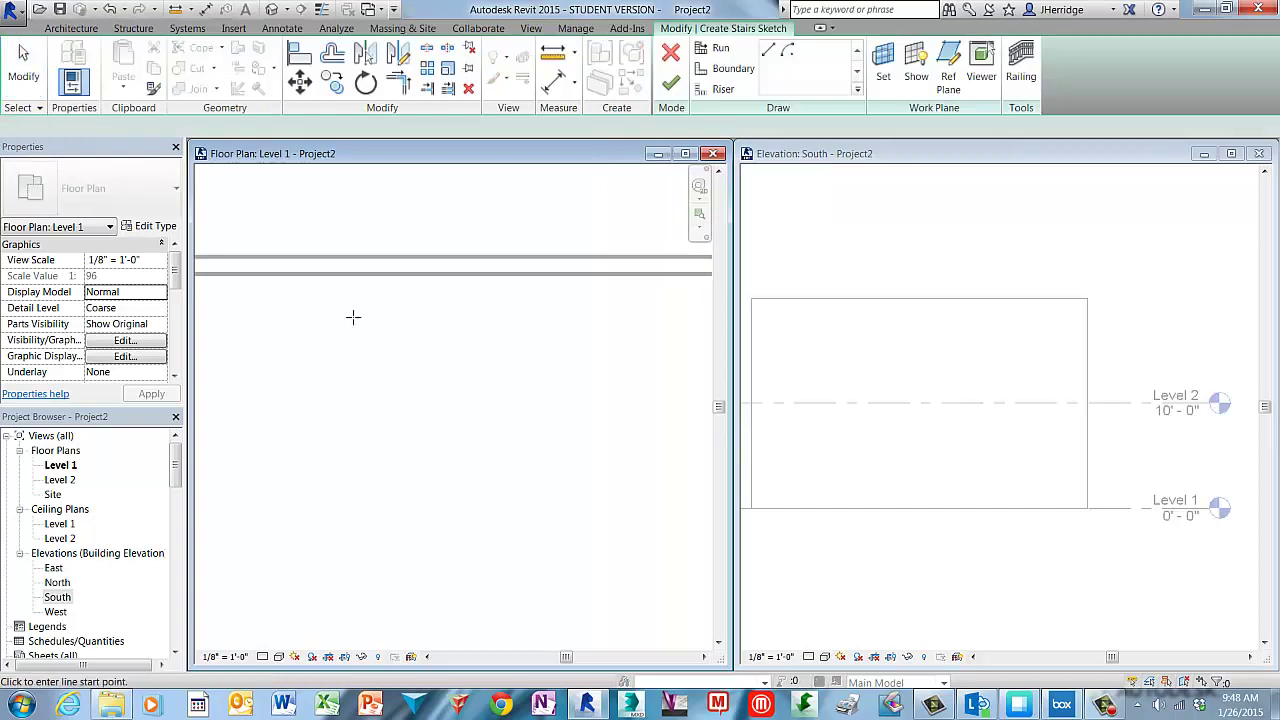
left_click(240, 338)
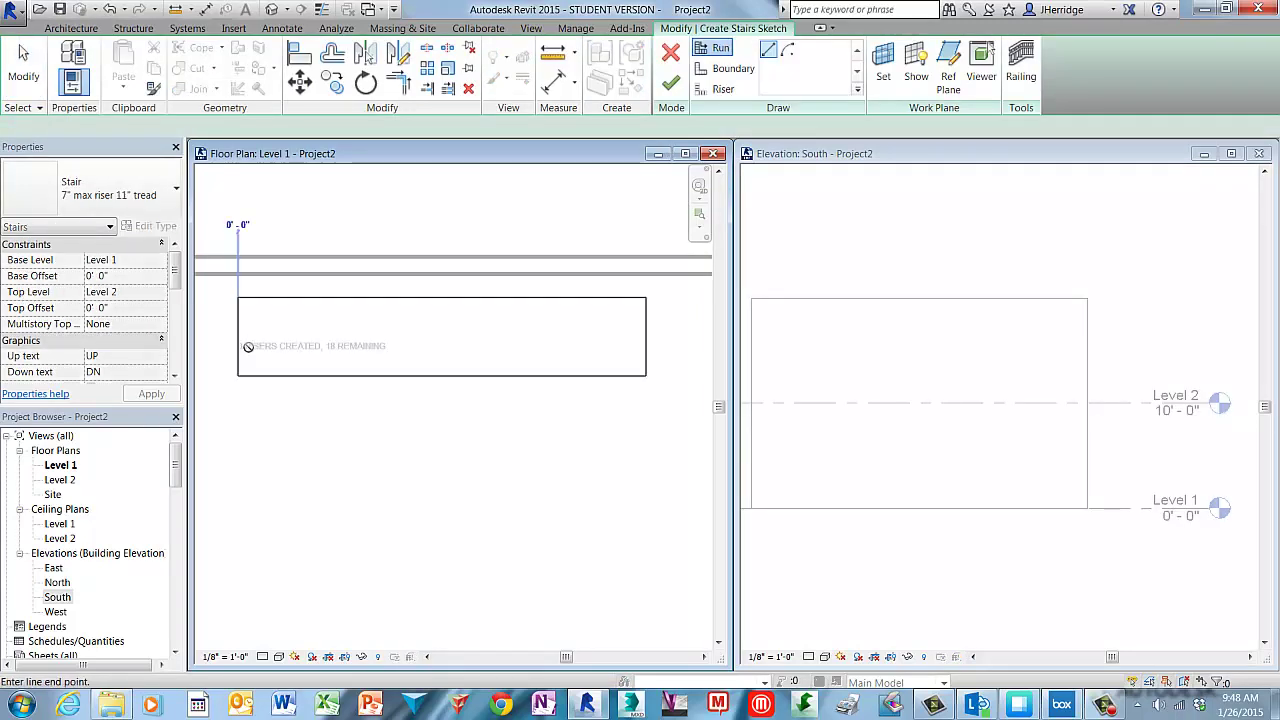
left_click(362, 339)
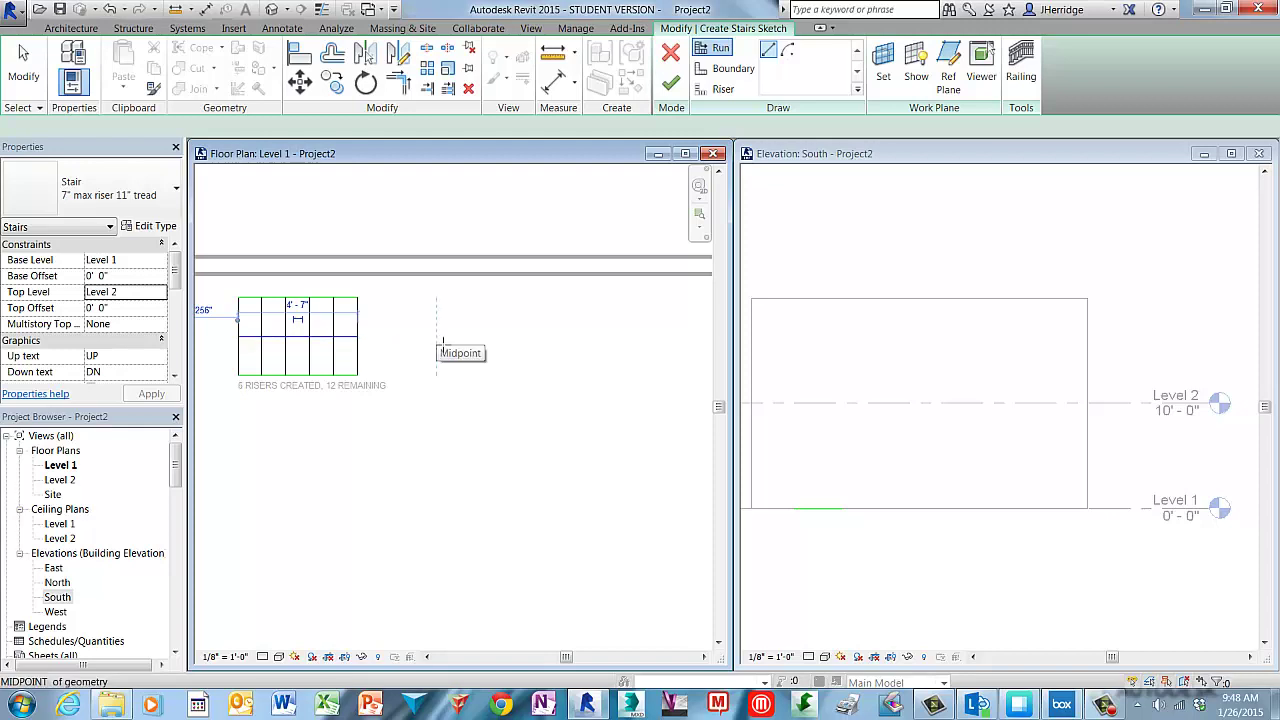
Draw a second 10' 1" run in line with the first, leaving a gap for a landing, and finish the stair sketch
left_click(443, 341)
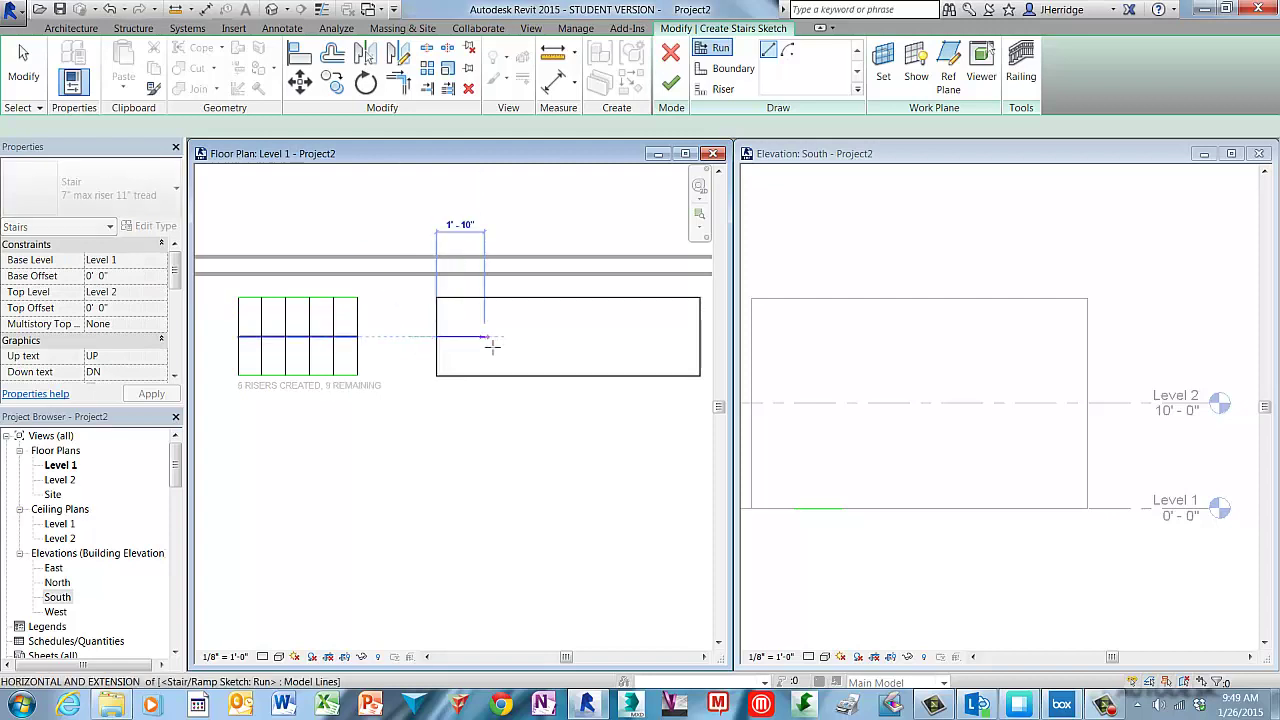
scroll(540, 338, "down", 1)
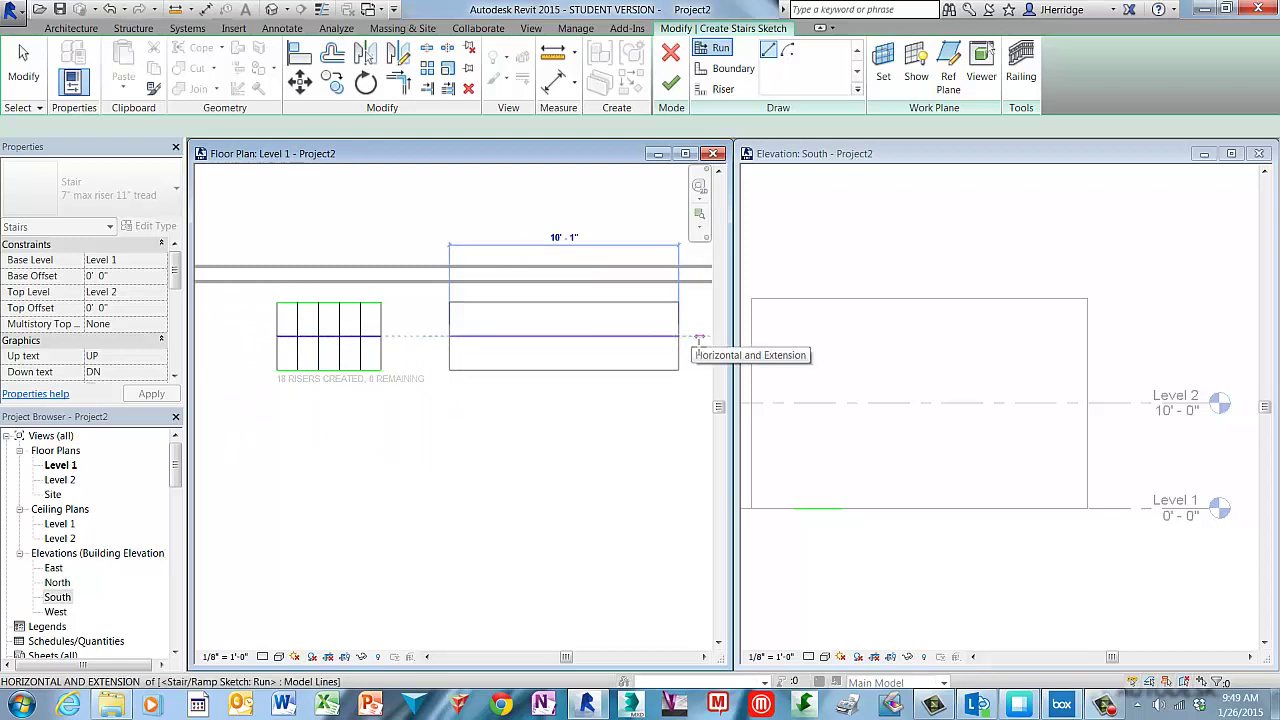
left_click(699, 339)
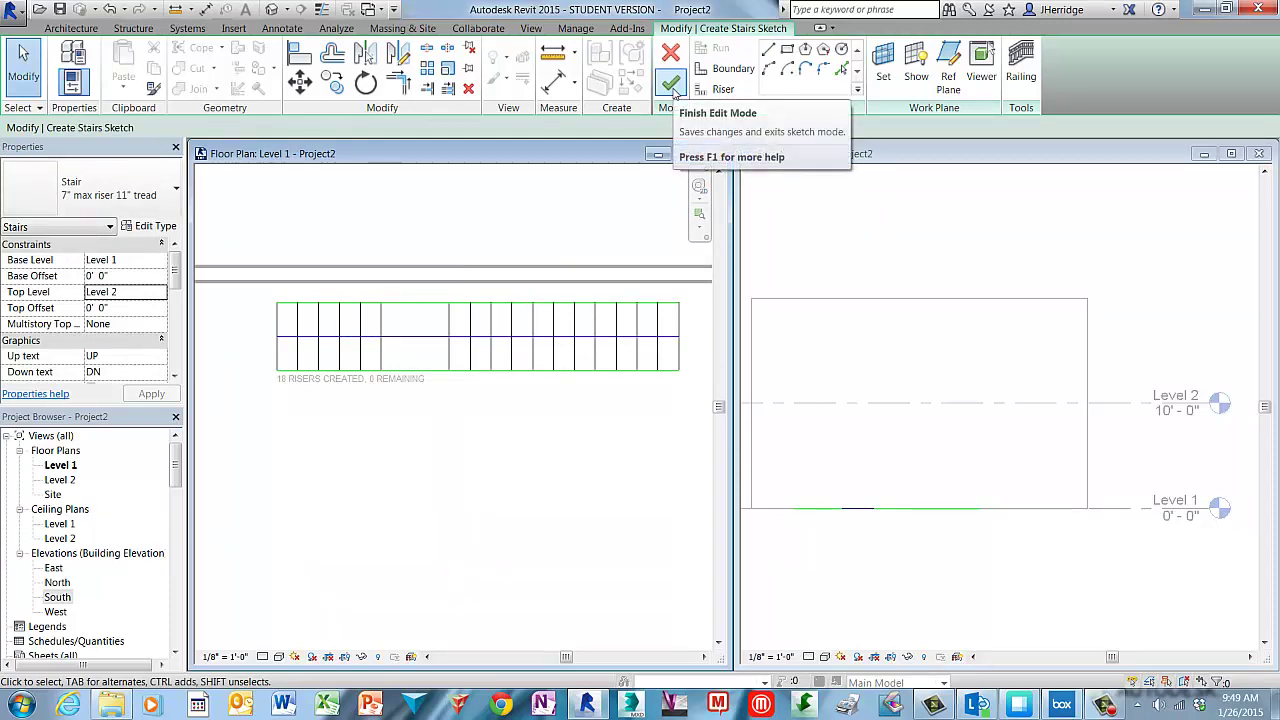
left_click(671, 84)
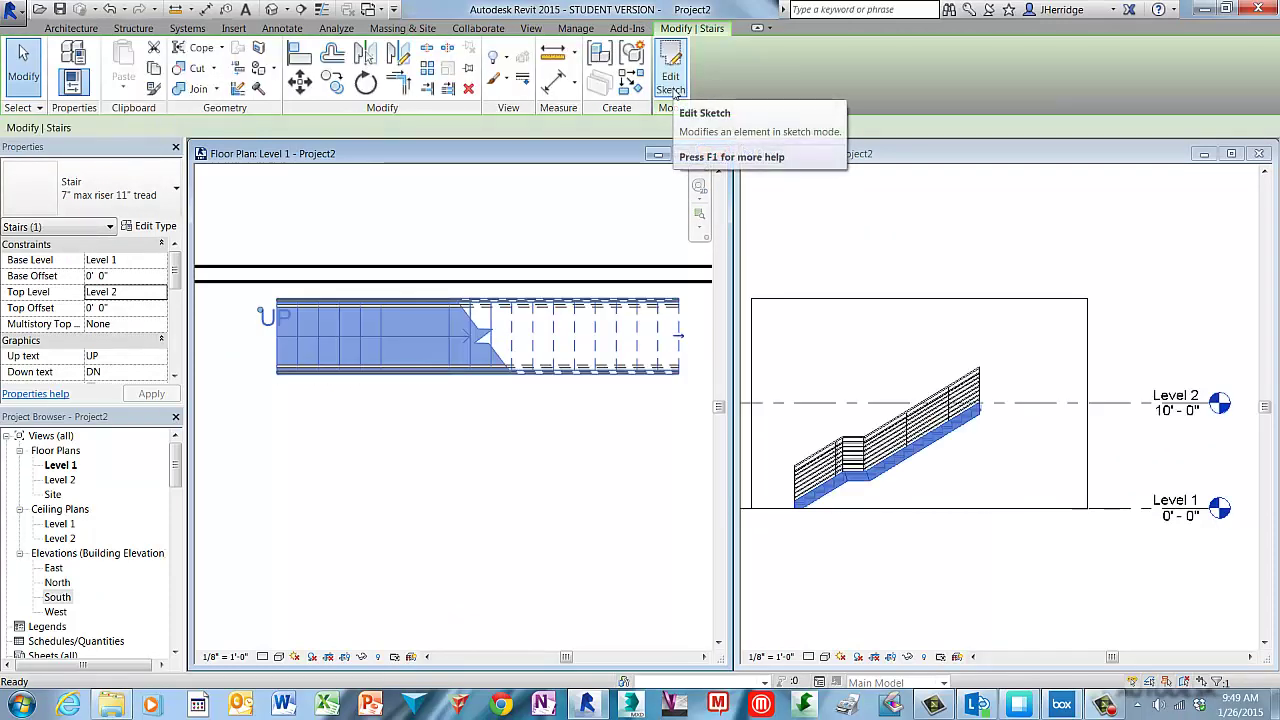
left_click(581, 423)
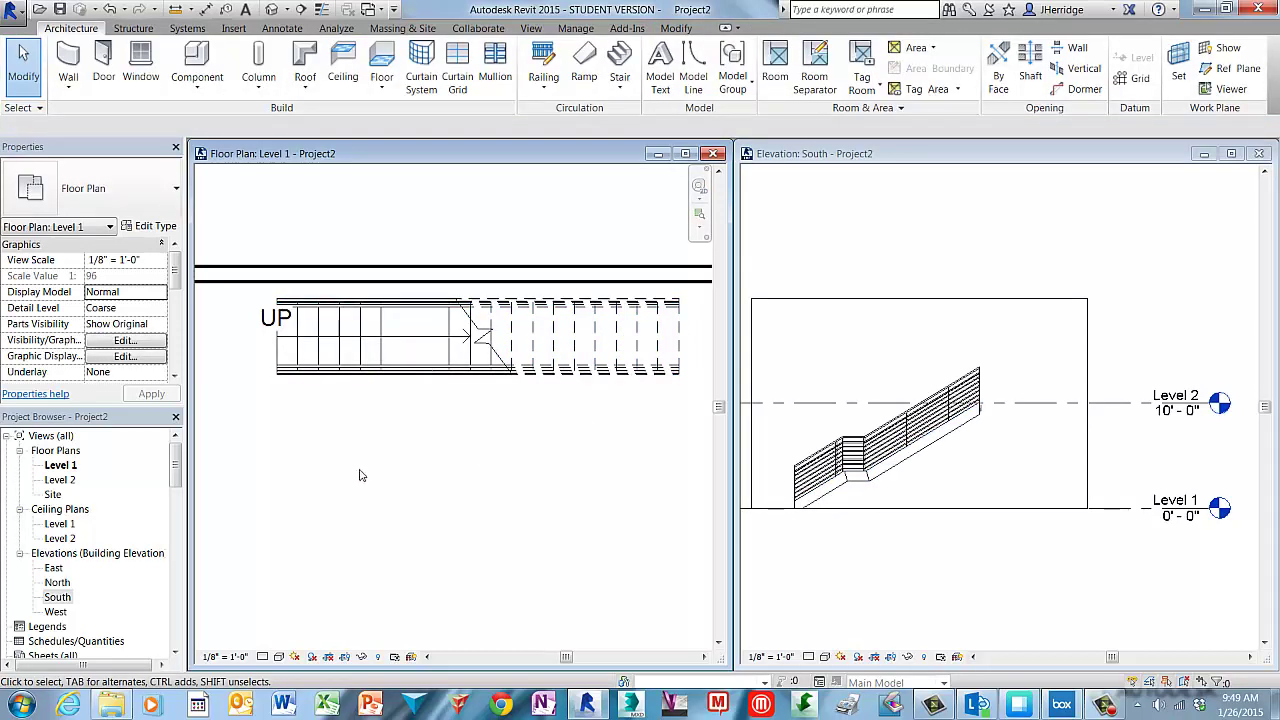
Open the Level 2 floor plan and arrange its window to show the full wall and stair
left_click(59, 480)
double_click(59, 480)
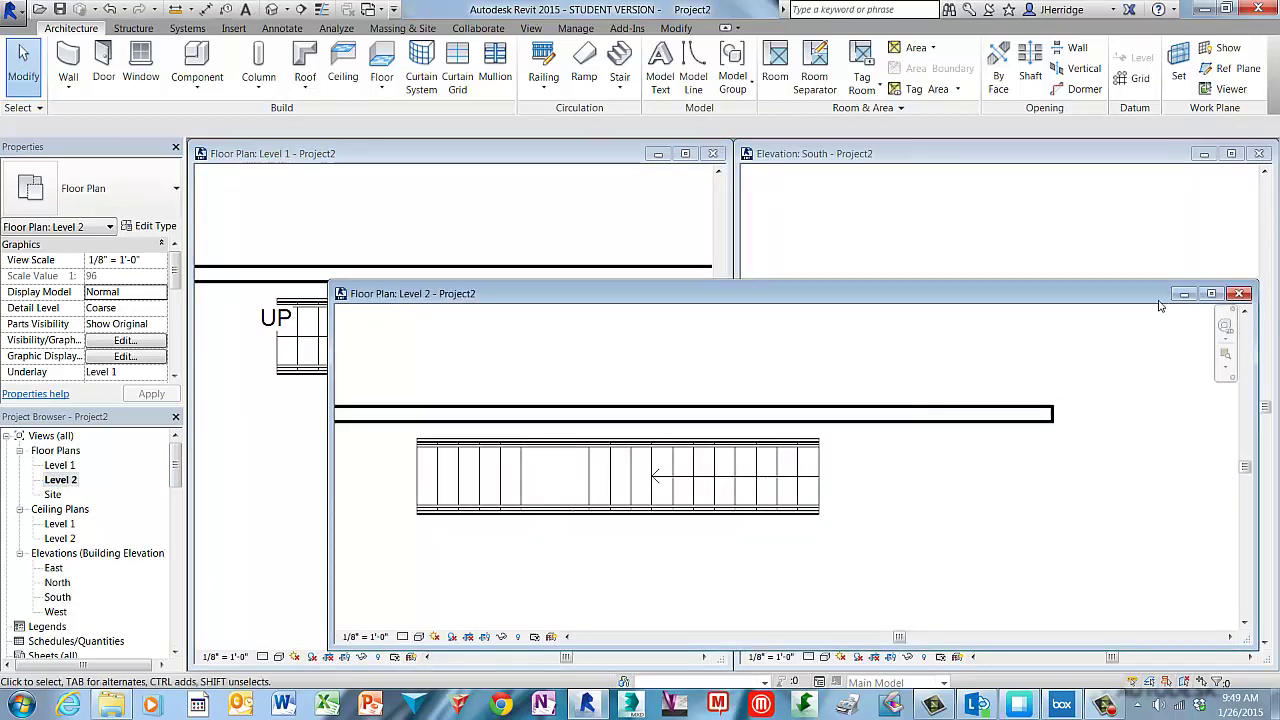
left_click_drag(1121, 297, 1046, 146)
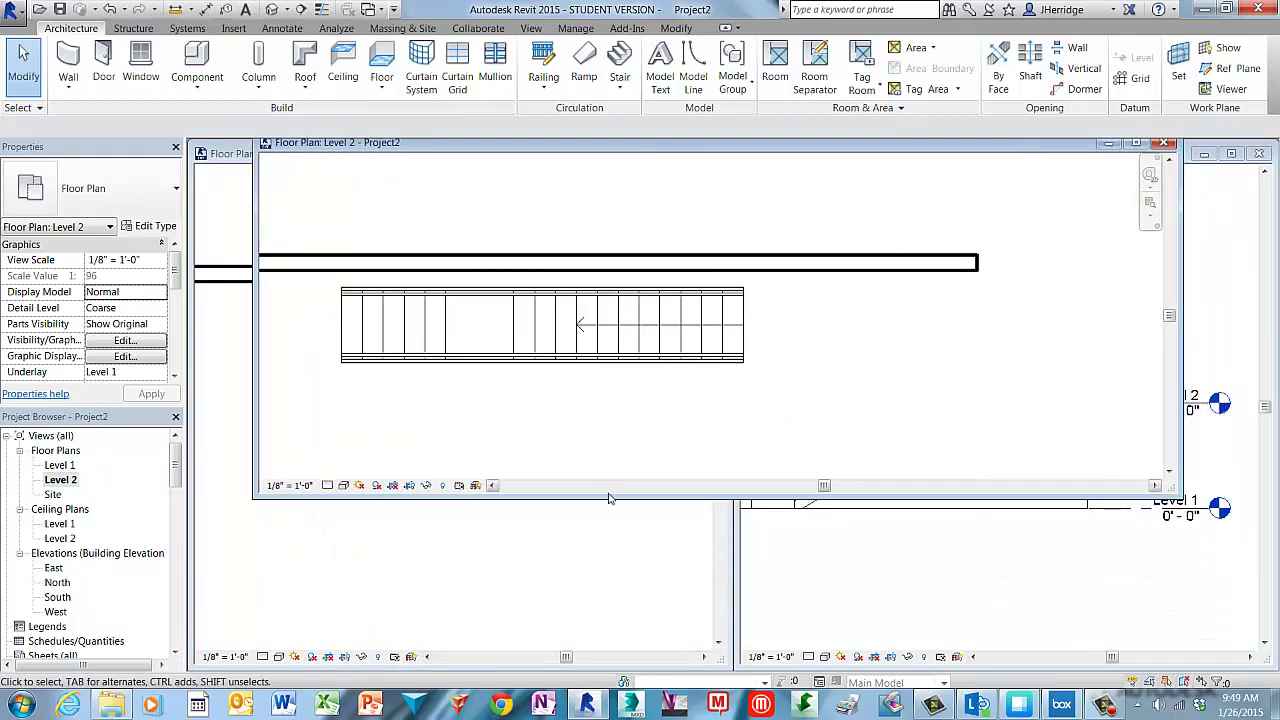
left_click_drag(610, 497, 556, 635)
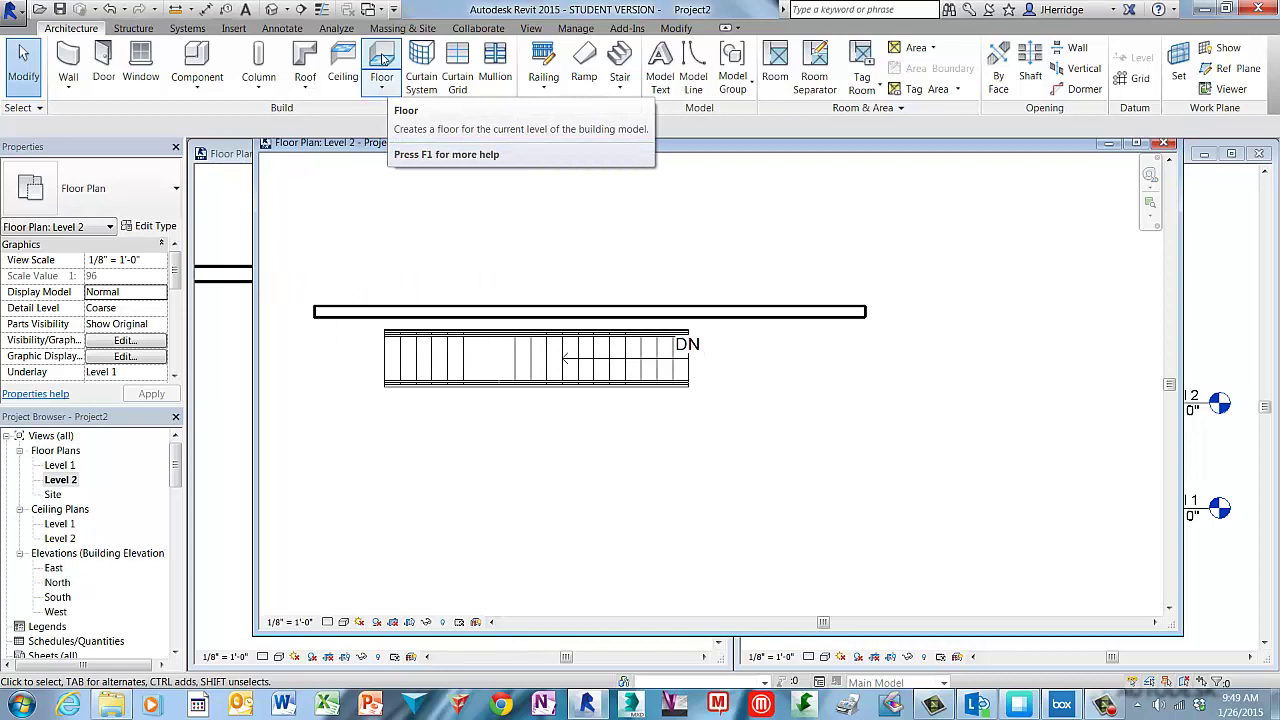
Create a rectangular Generic - 12" floor on Level 2 below the wall, 32' 0" long and about 11' 11" deep
left_click(382, 60)
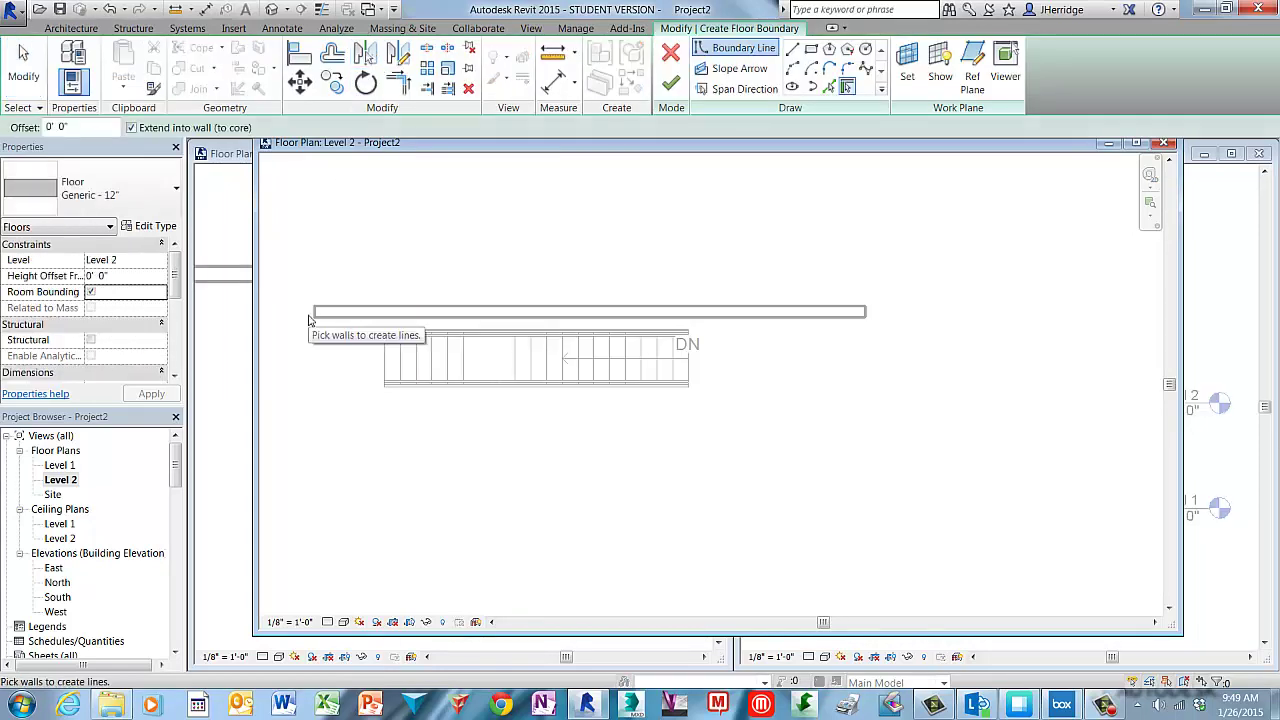
left_click(811, 49)
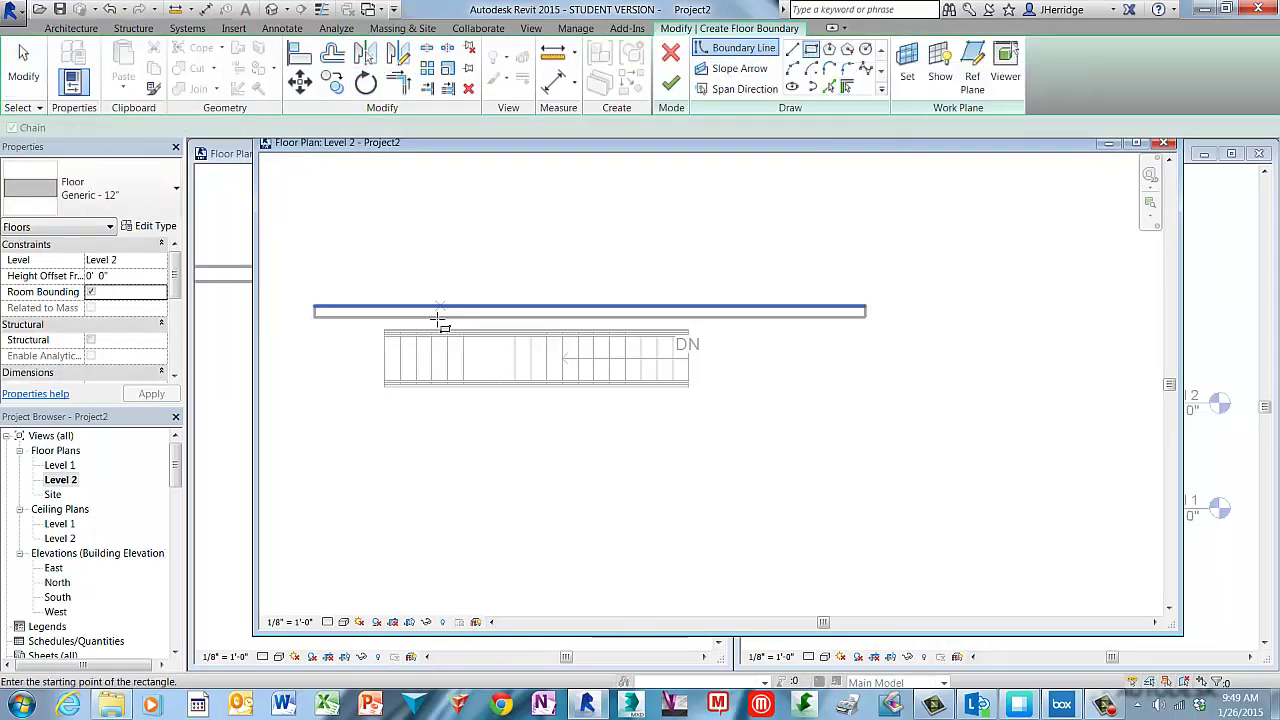
left_click(316, 318)
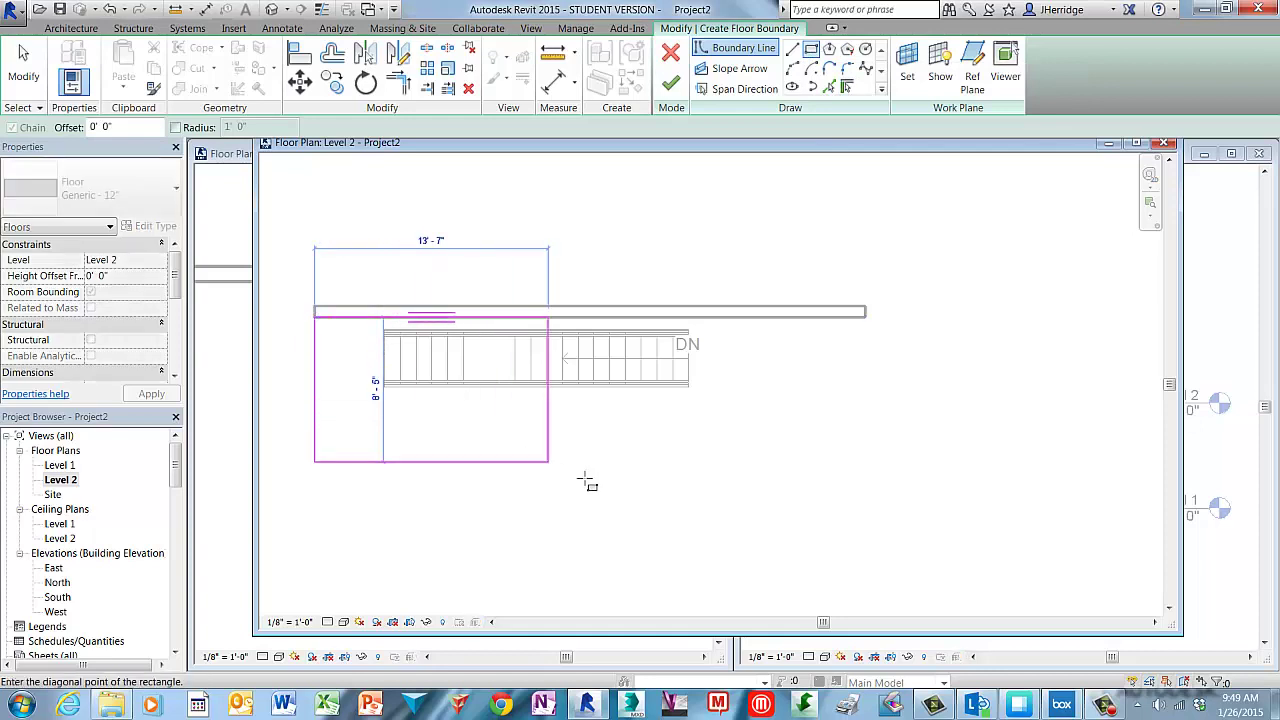
left_click(866, 521)
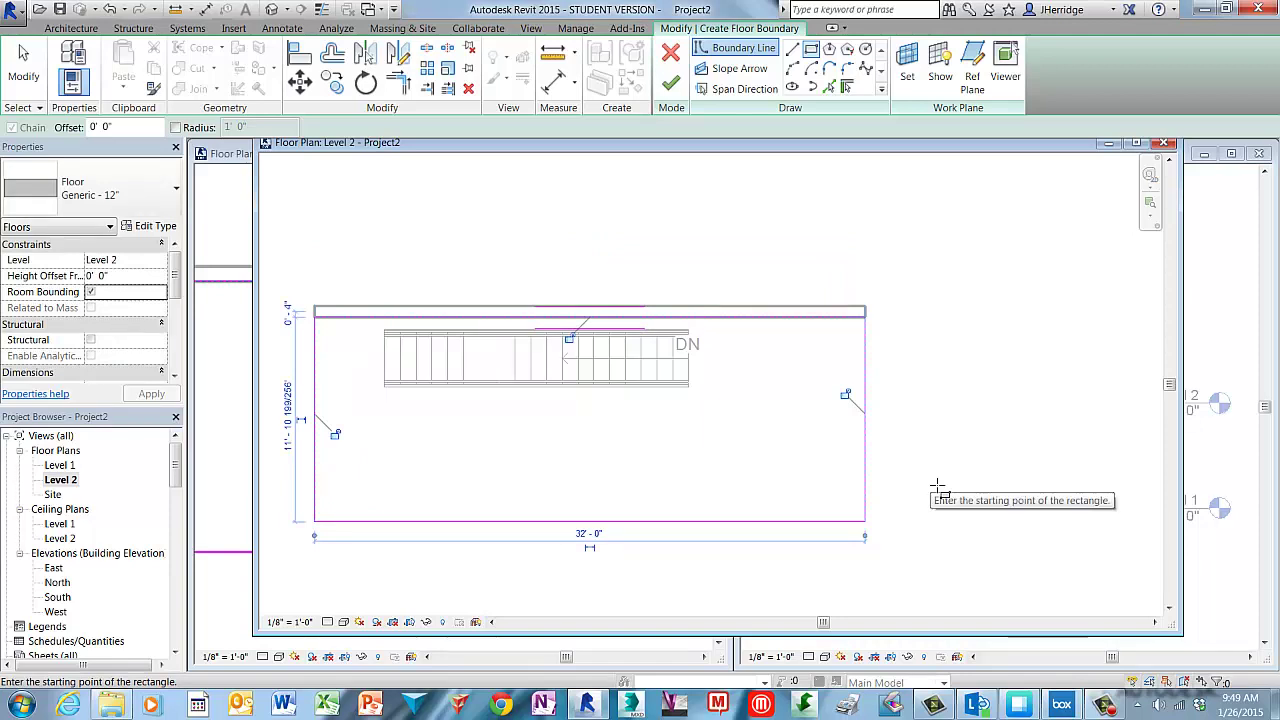
left_click(670, 82)
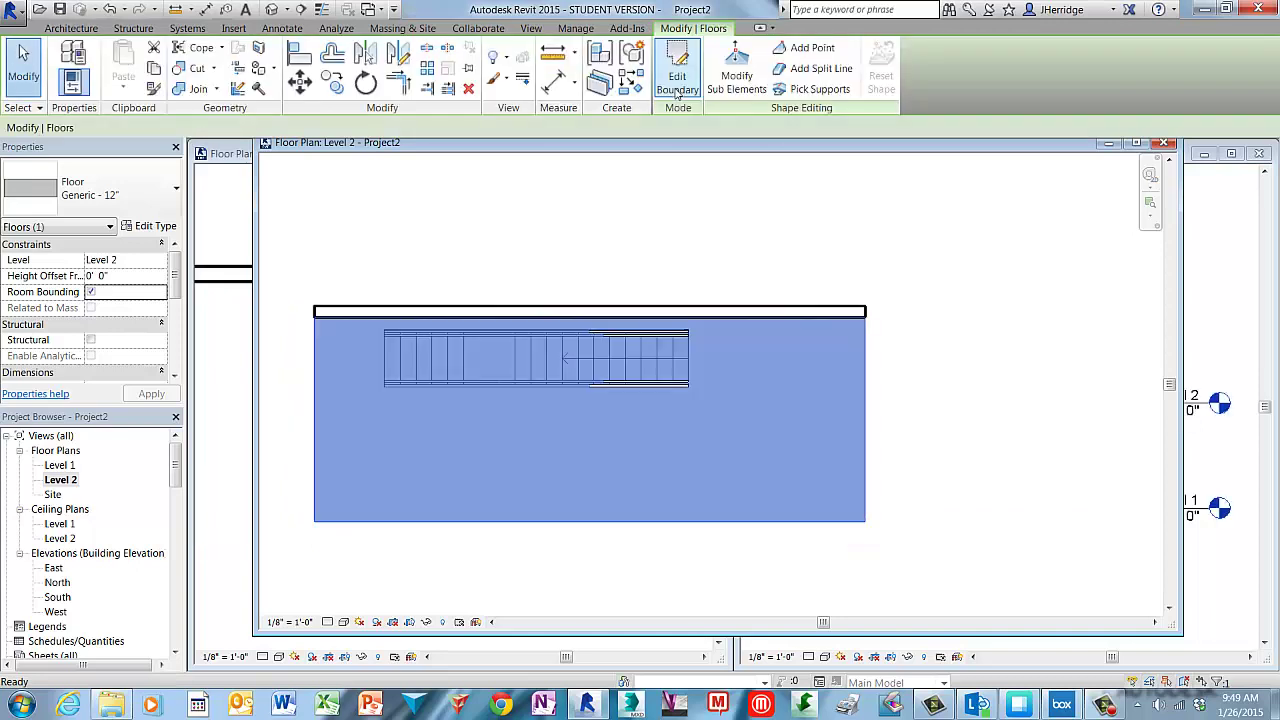
left_click(796, 230)
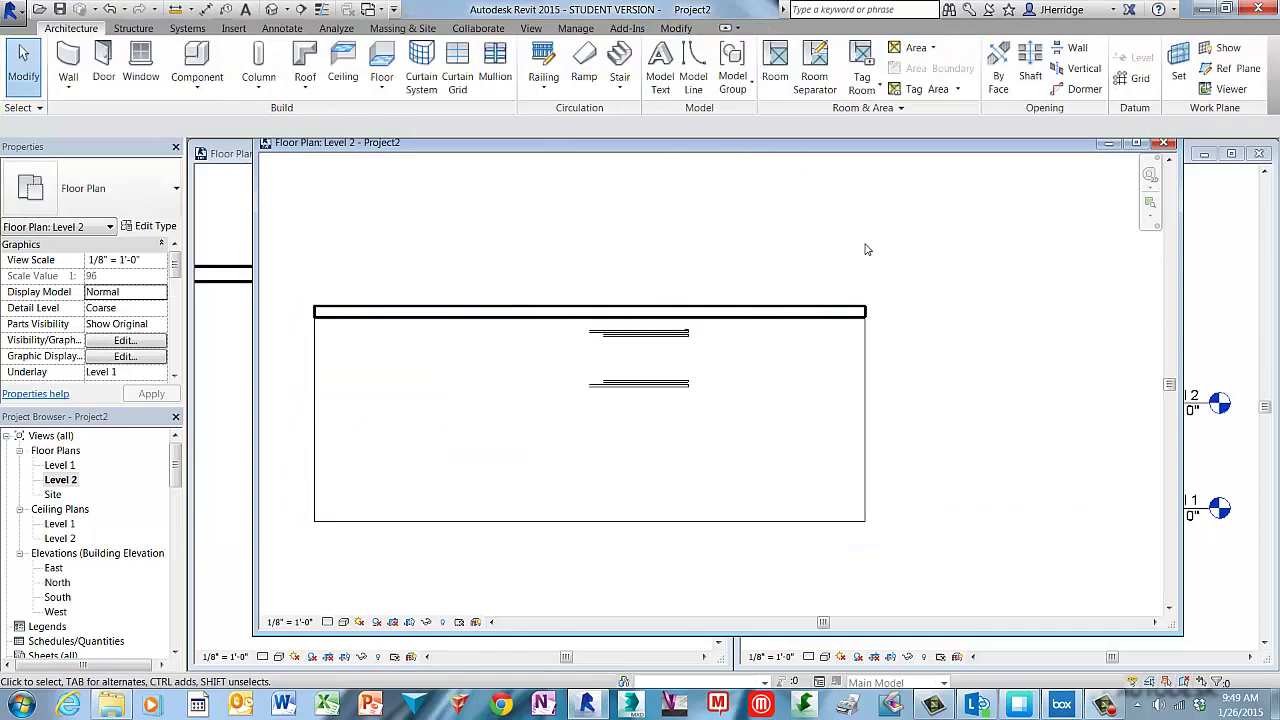
Examine the new floor and the stair railings in the default 3D view, and return to the Level 2 plan
left_click(274, 10)
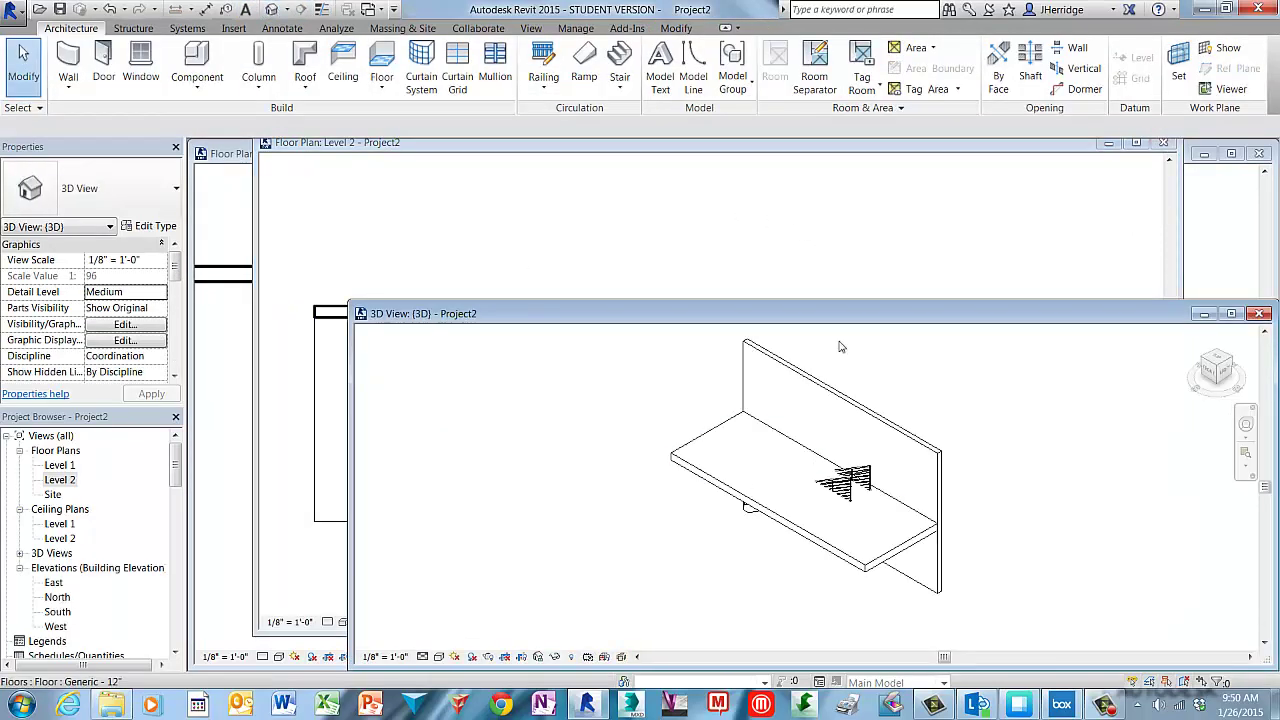
left_click_drag(846, 314, 749, 159)
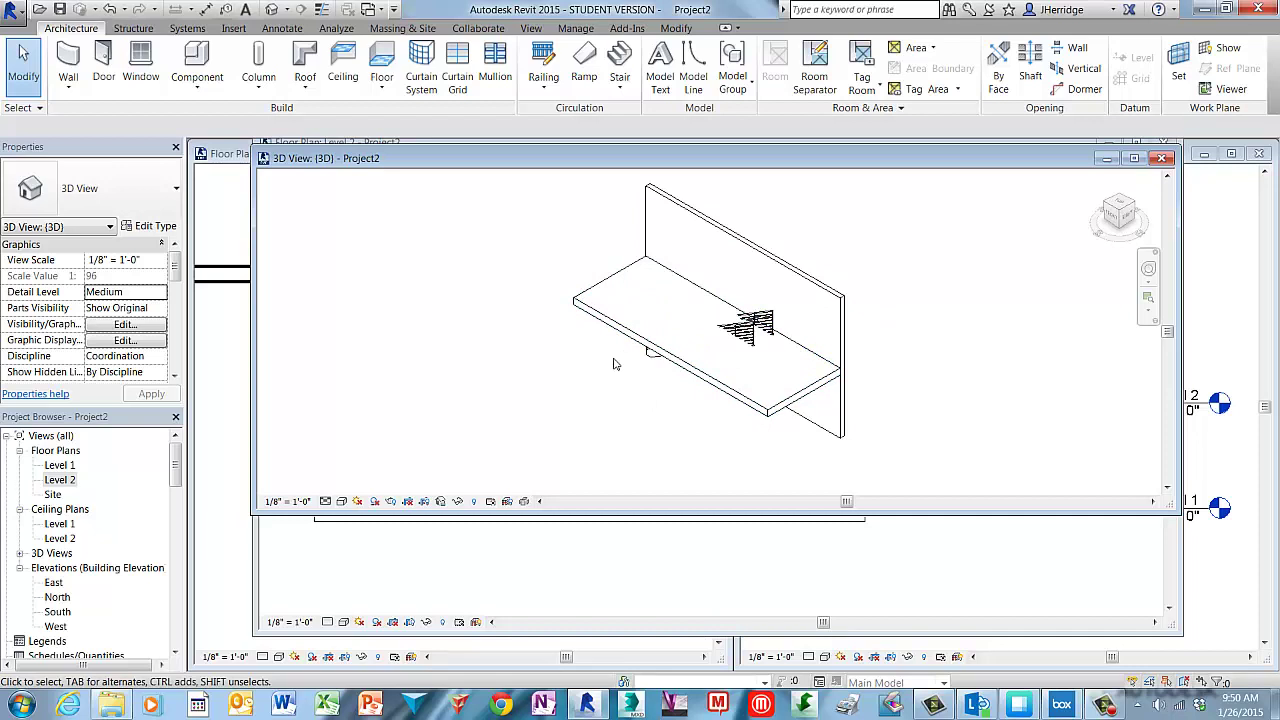
left_click(1107, 160)
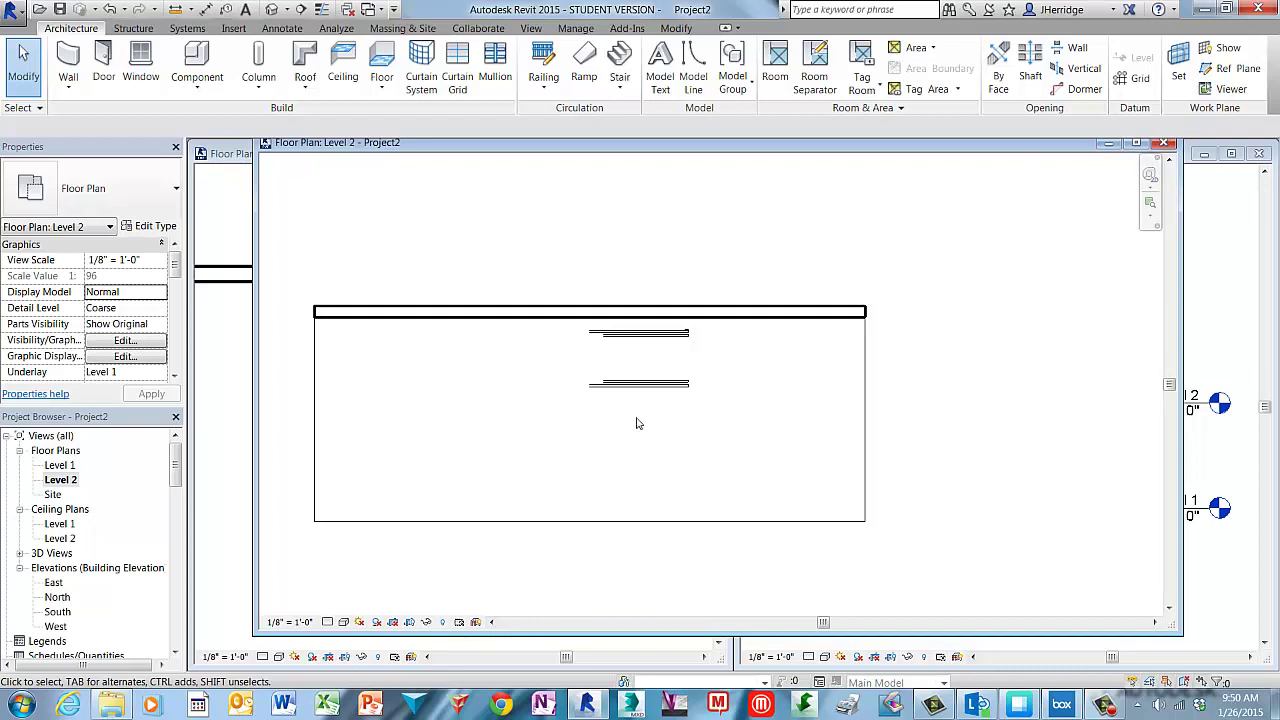
Set the Level 2 plan's underlay to Level 1 and check the stair's position beneath the floor
scroll(636, 423, "up", 1)
middle_click_drag(637, 423, 705, 400)
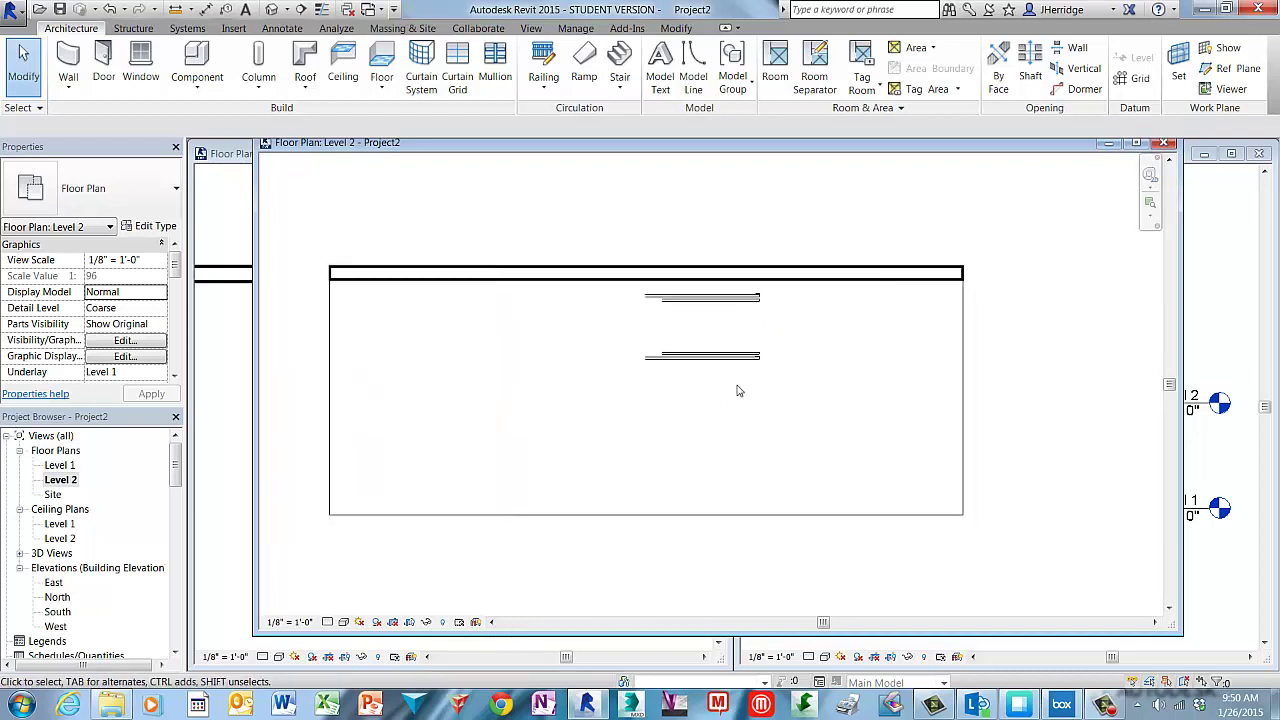
left_click(149, 374)
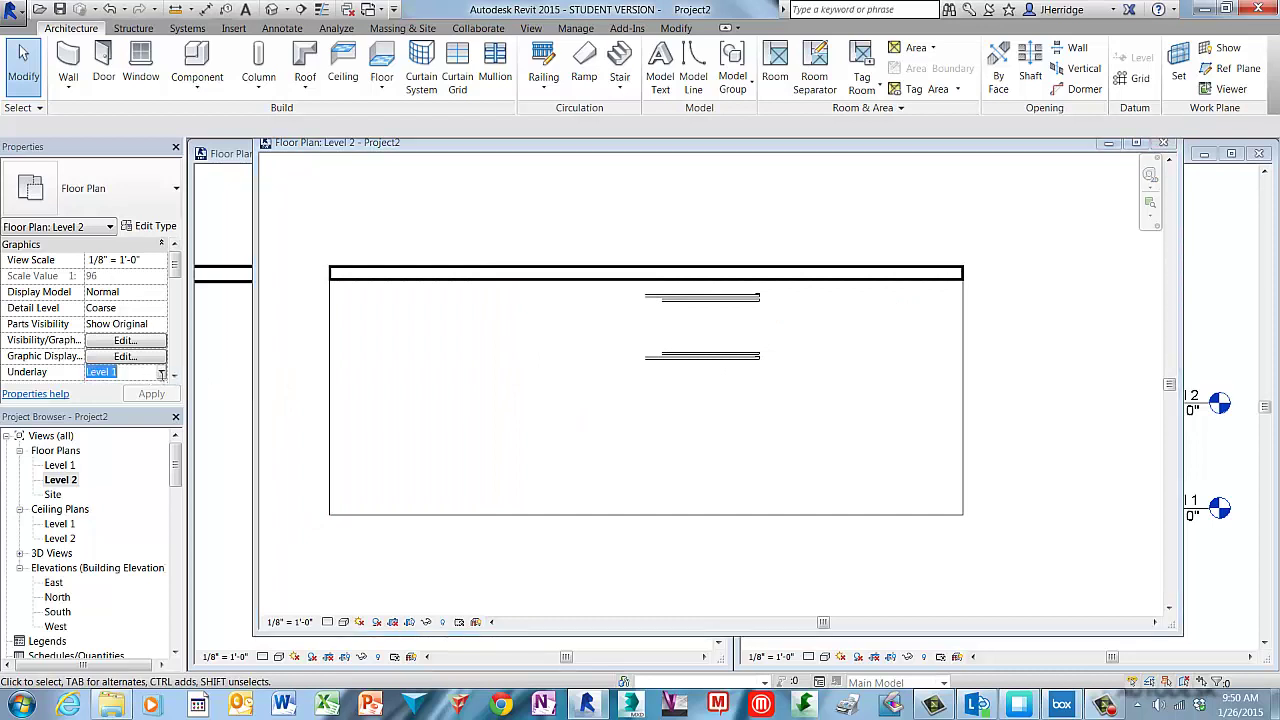
left_click(161, 372)
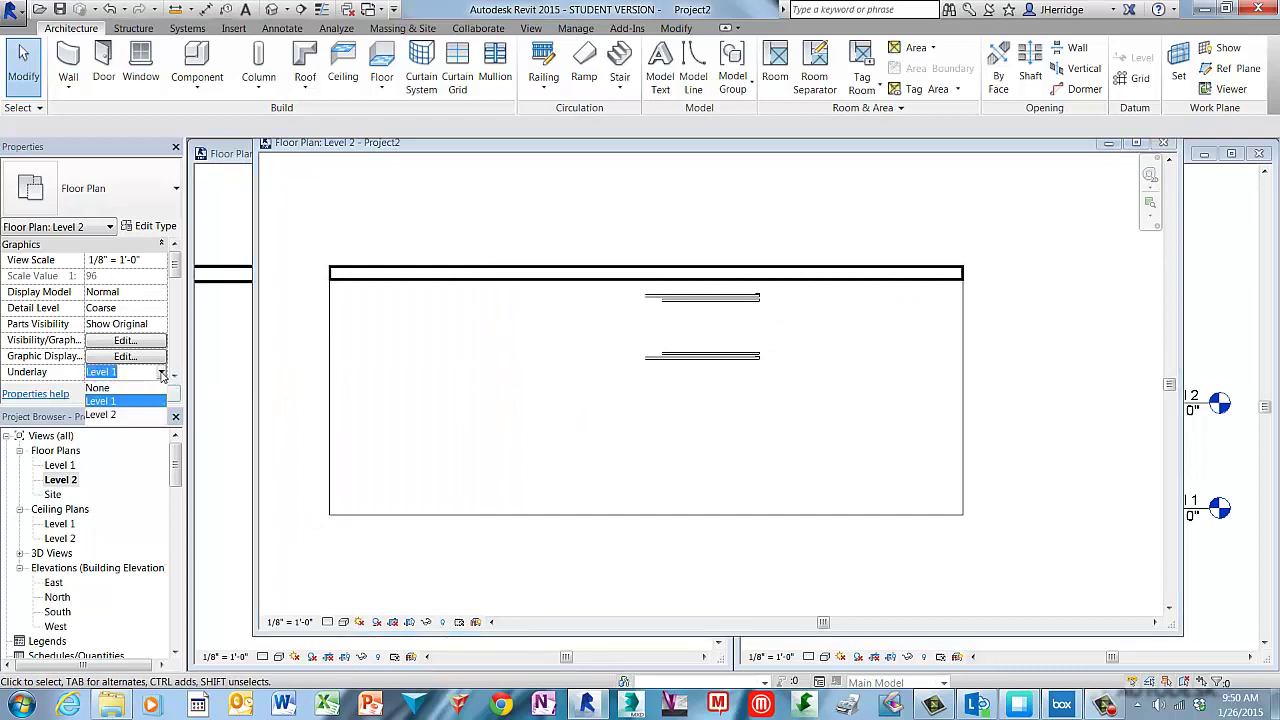
left_click(118, 401)
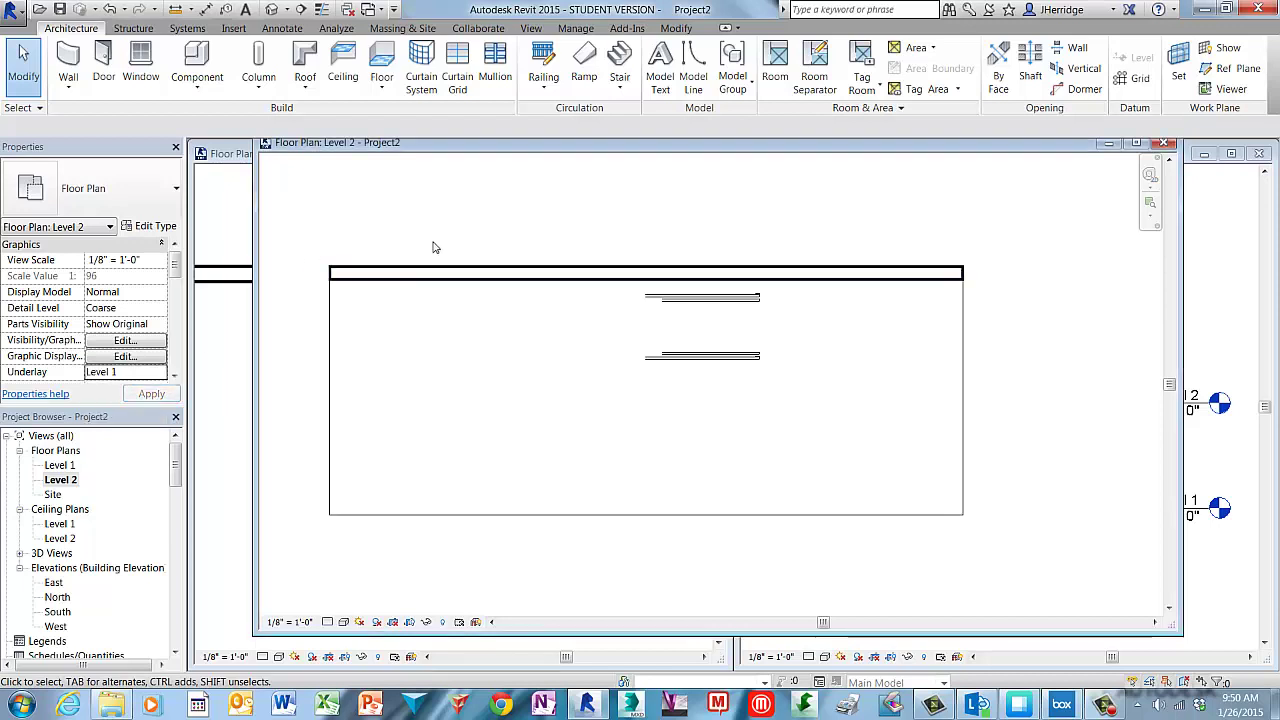
left_click(330, 346)
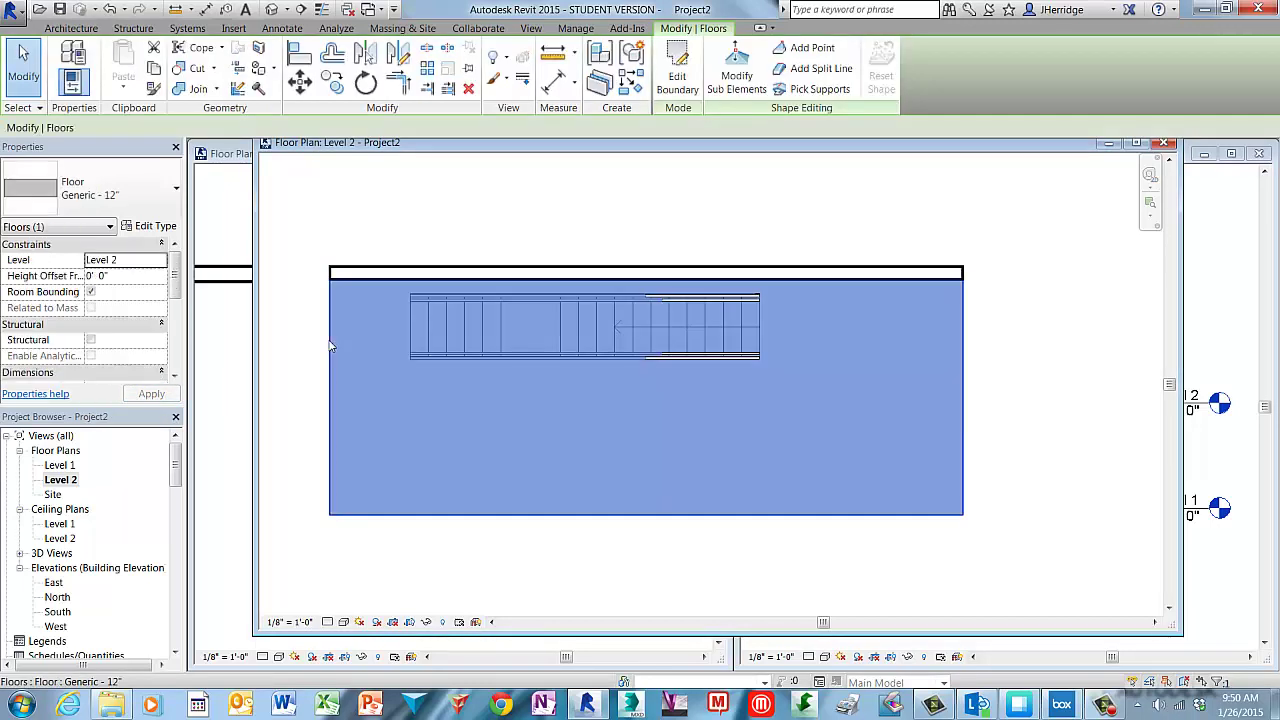
left_click(291, 380)
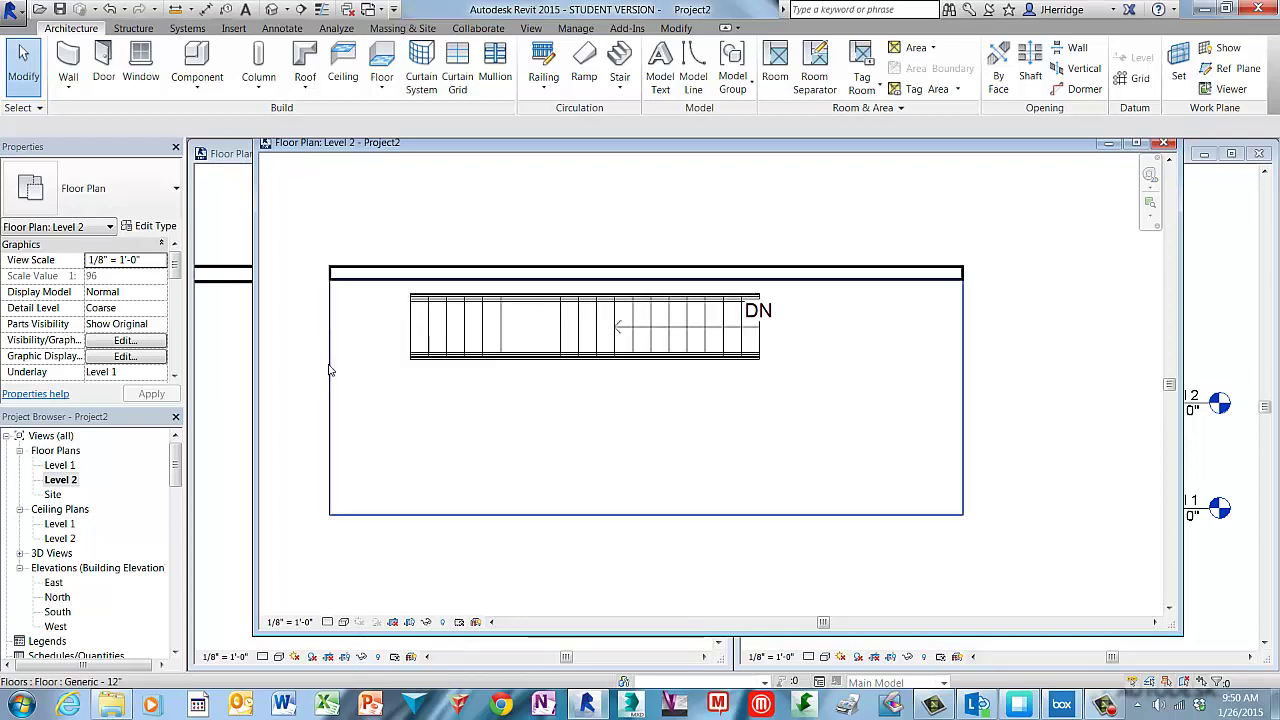
Edit the floor's boundary to cut a 17' 8" by 3' 4" rectangular opening matching the stair outline
left_click(330, 368)
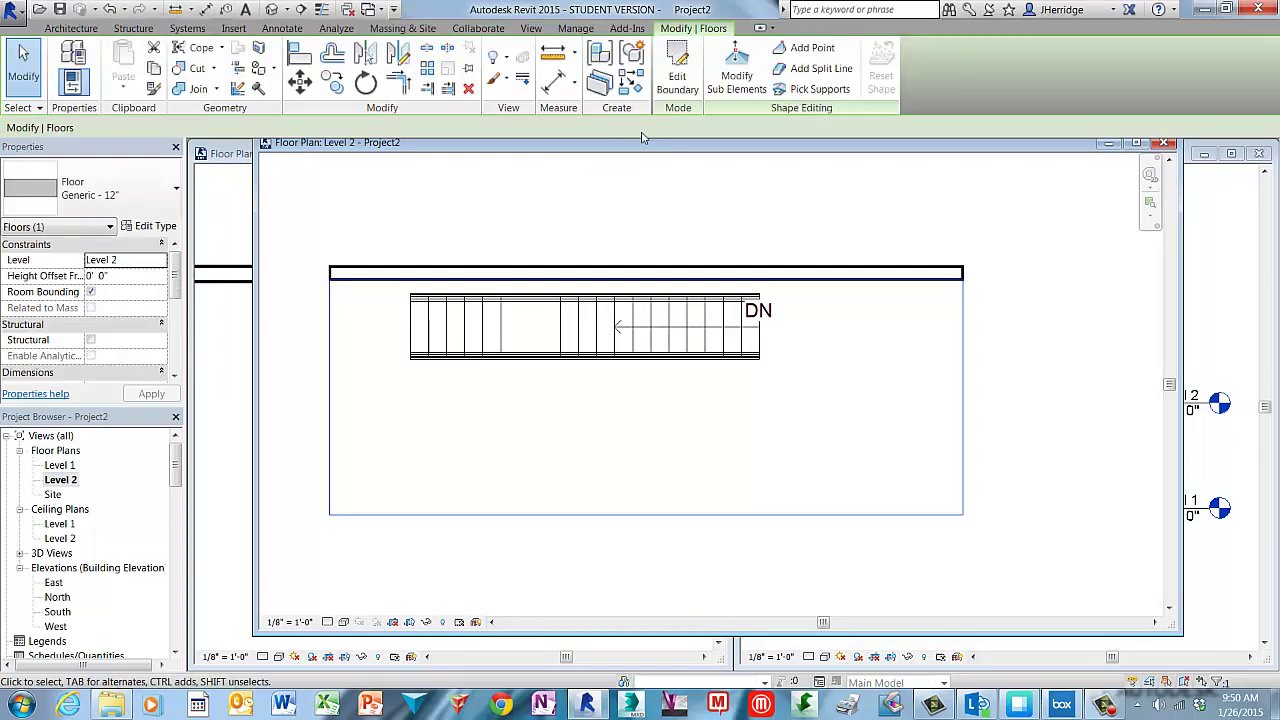
left_click(674, 90)
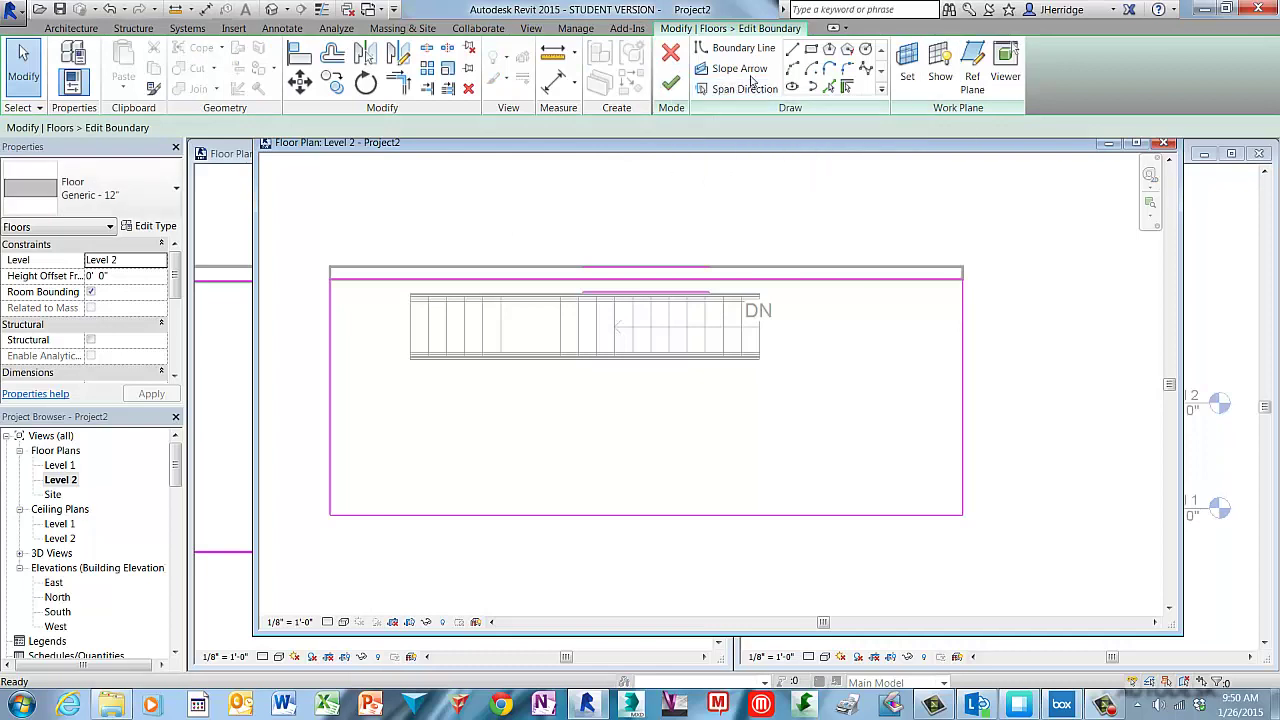
left_click(811, 49)
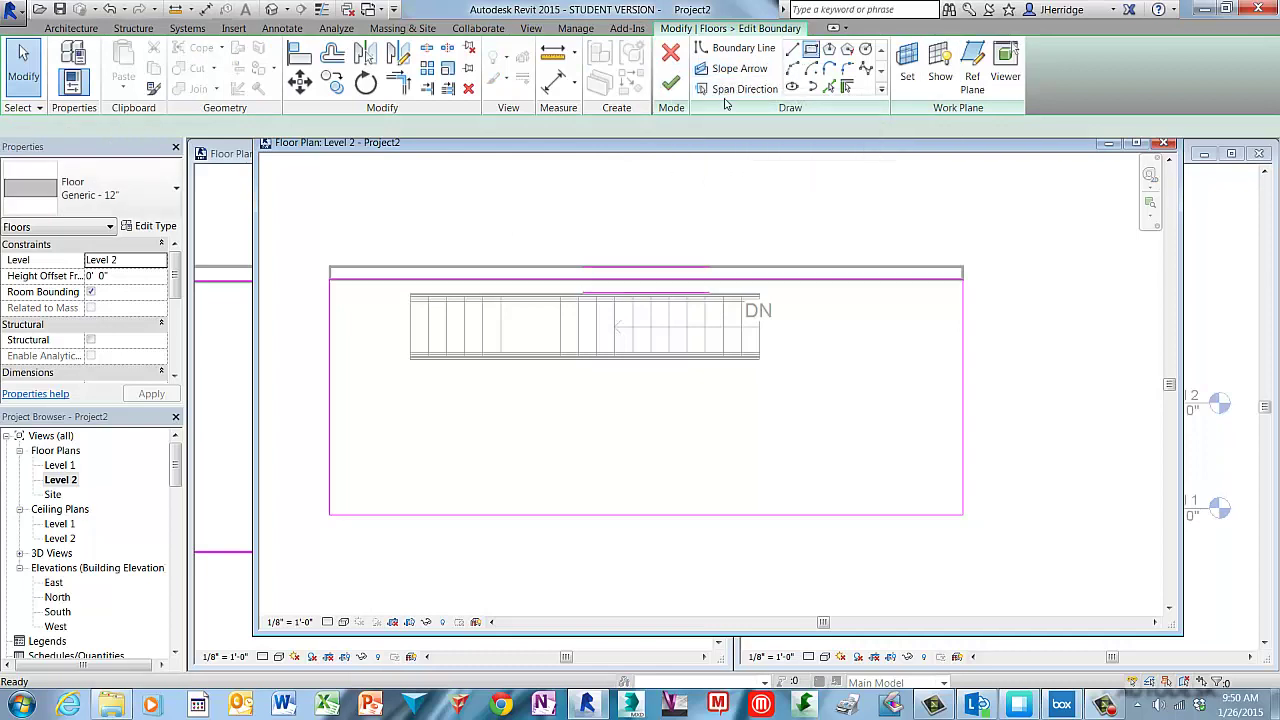
left_click(410, 295)
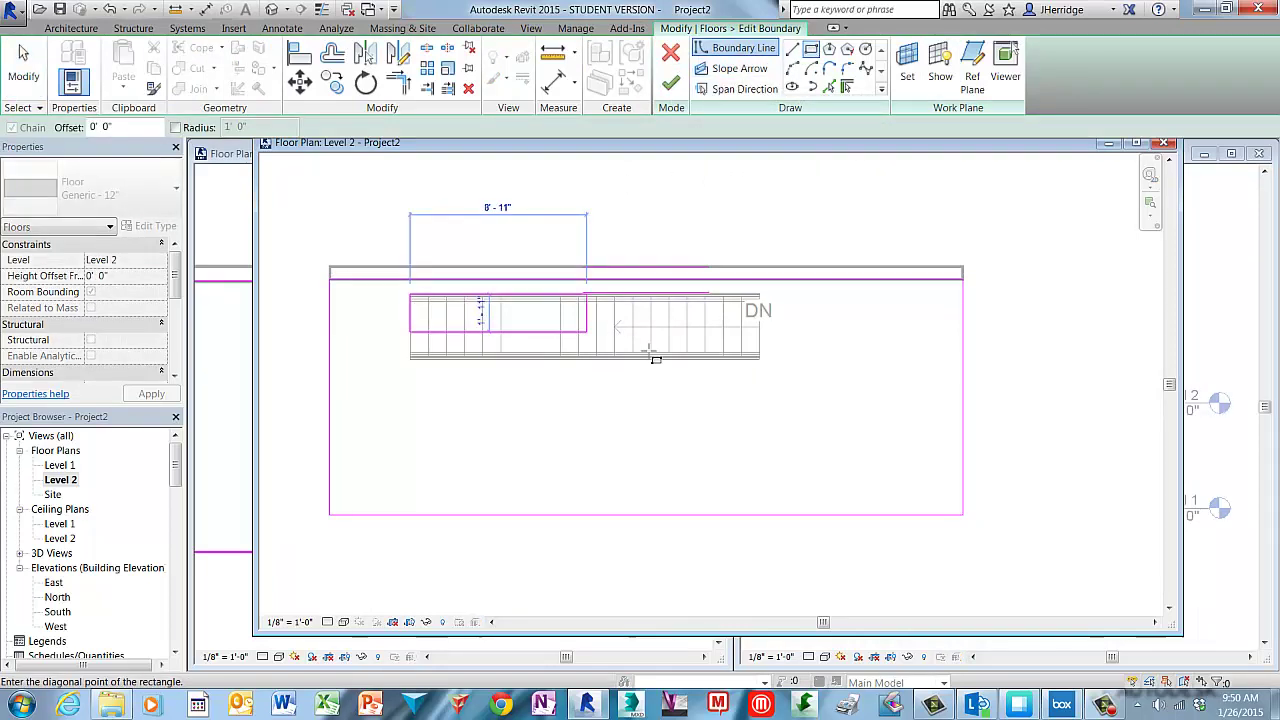
left_click(761, 360)
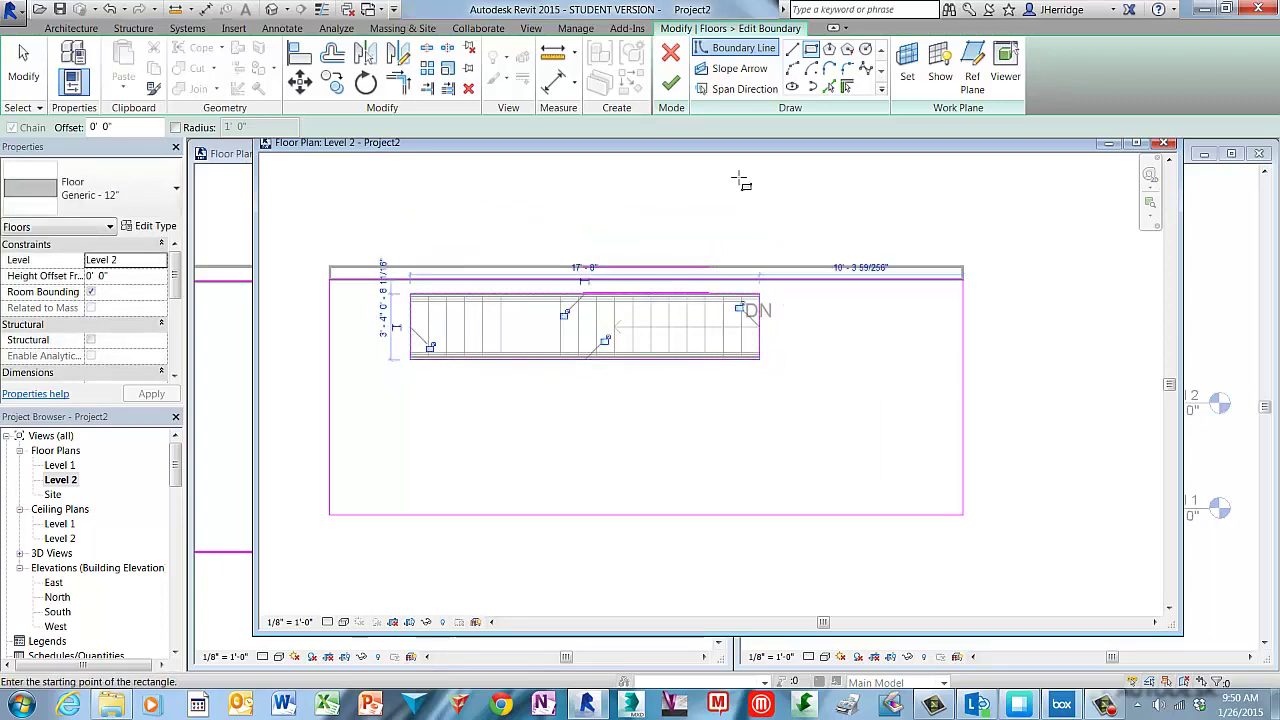
left_click(670, 84)
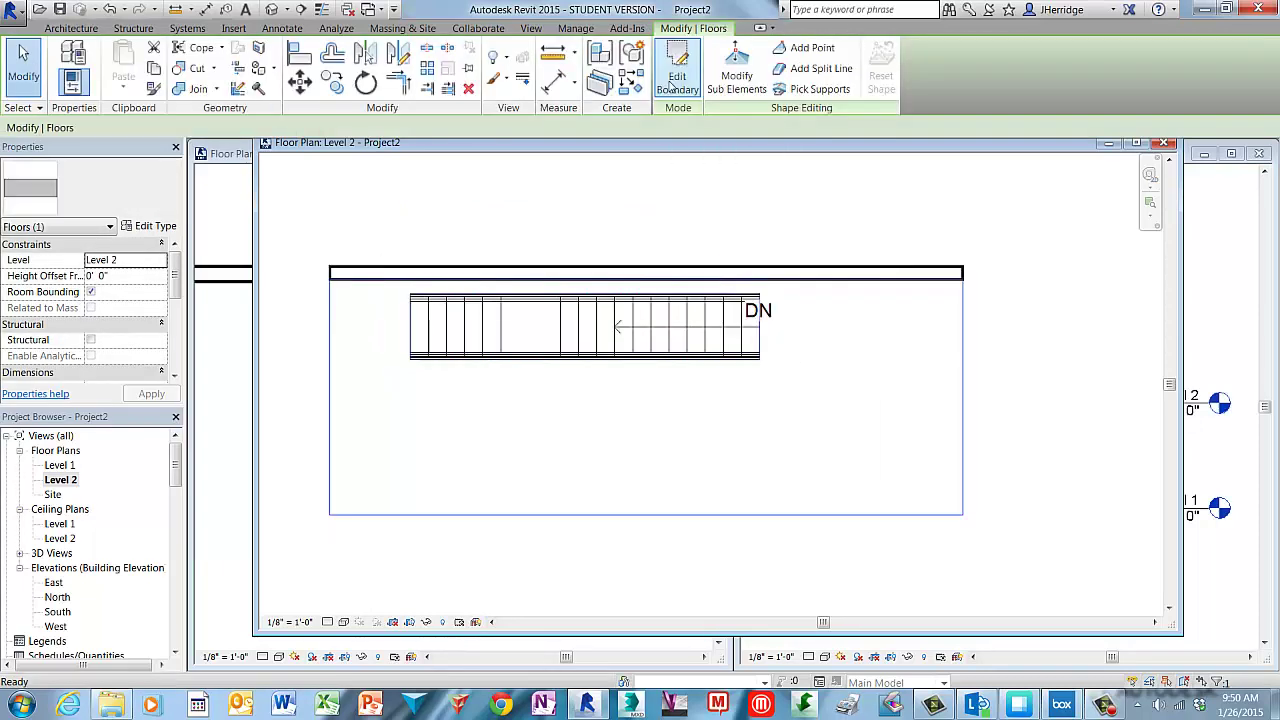
left_click(633, 209)
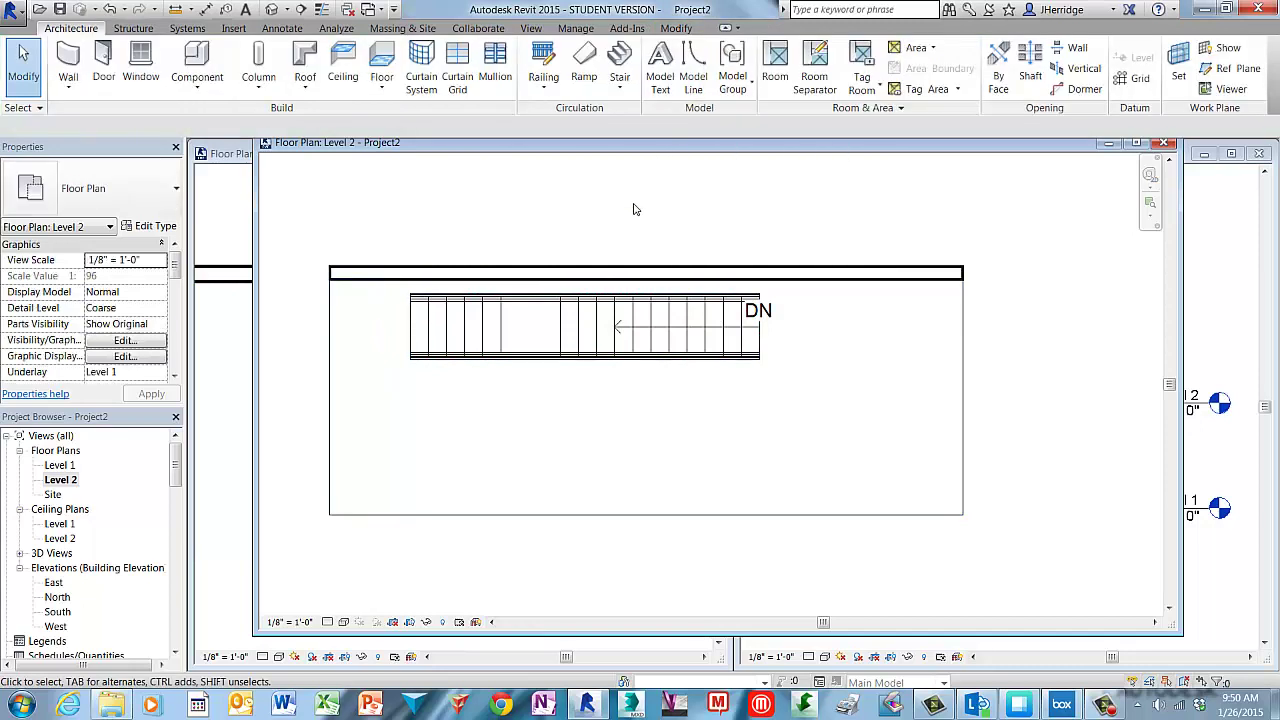
Examine the floor opening above the stair in the 3D view and return to the Level 2 plan
left_click(272, 9)
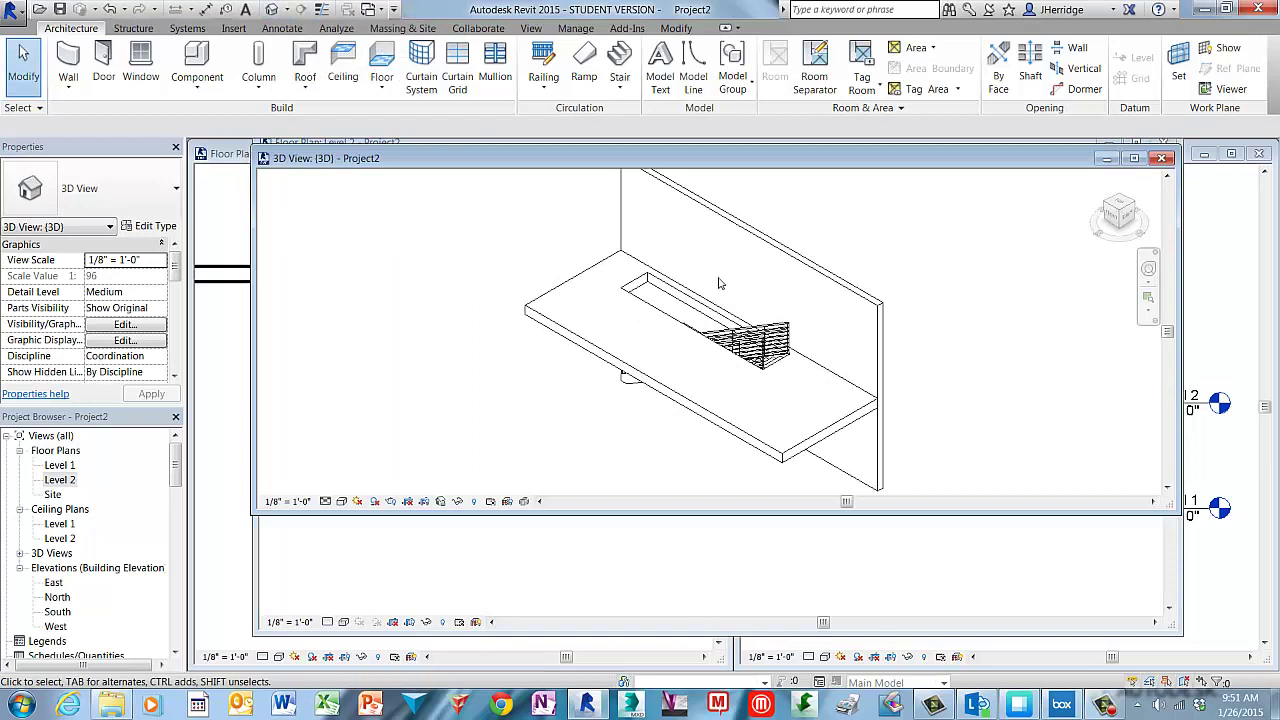
left_click(646, 308)
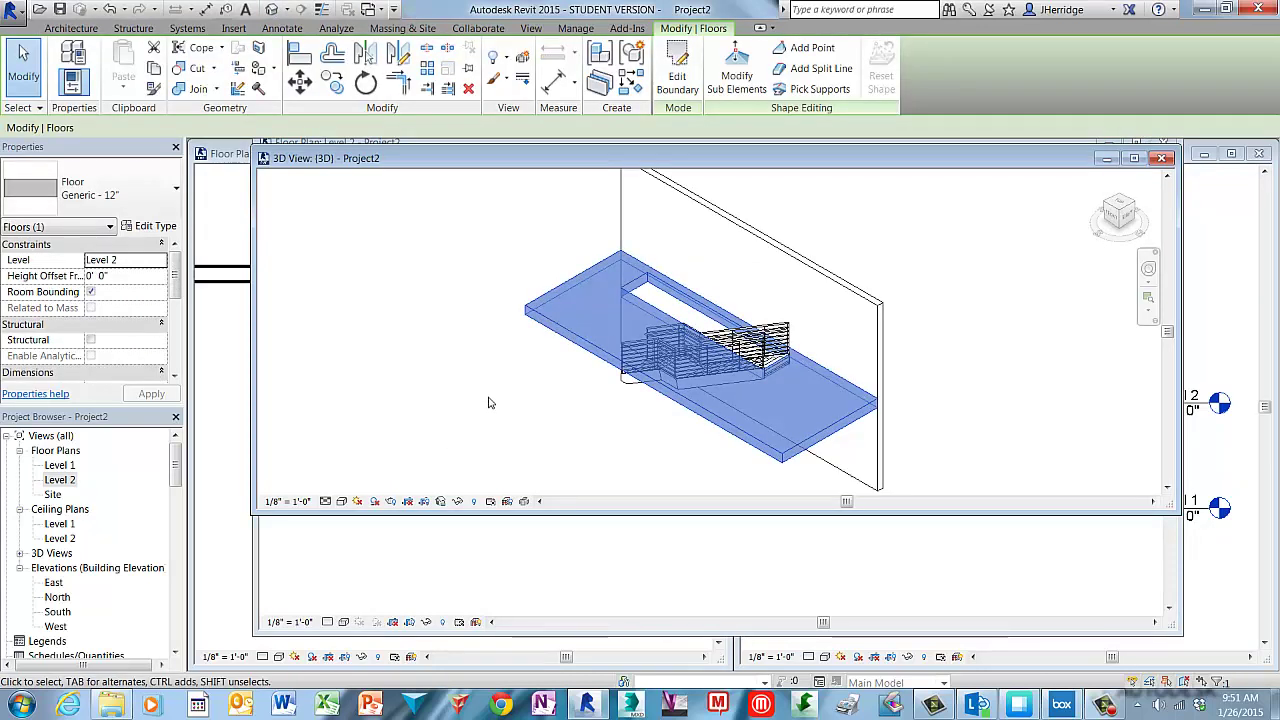
key("Escape")
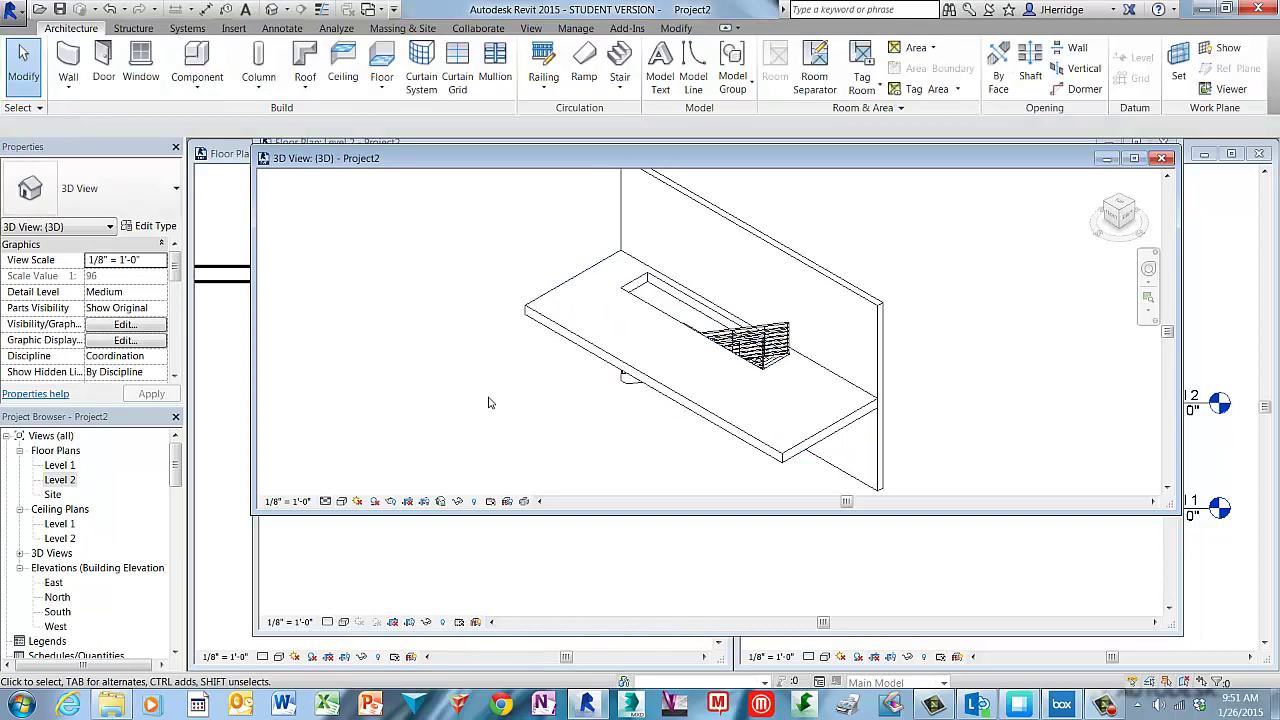
left_click(1107, 159)
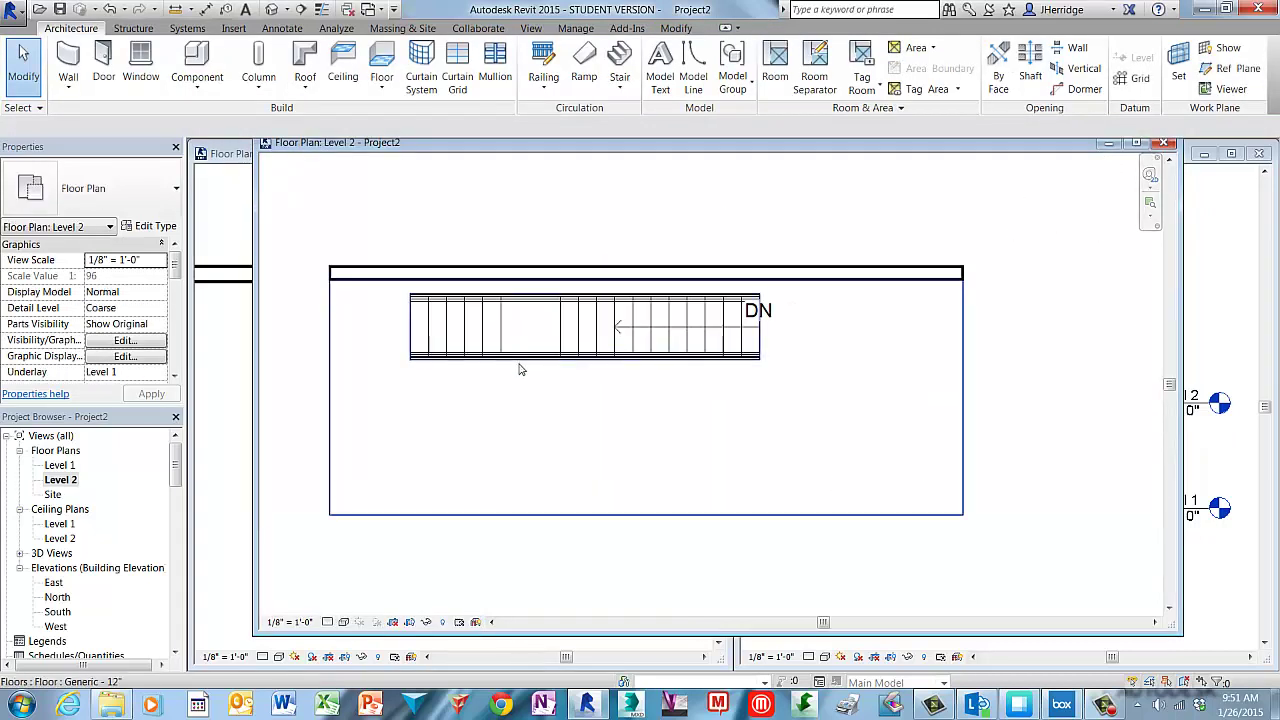
Delete the rectangular stair opening from the floor's boundary sketch and finish the edit
double_click(363, 344)
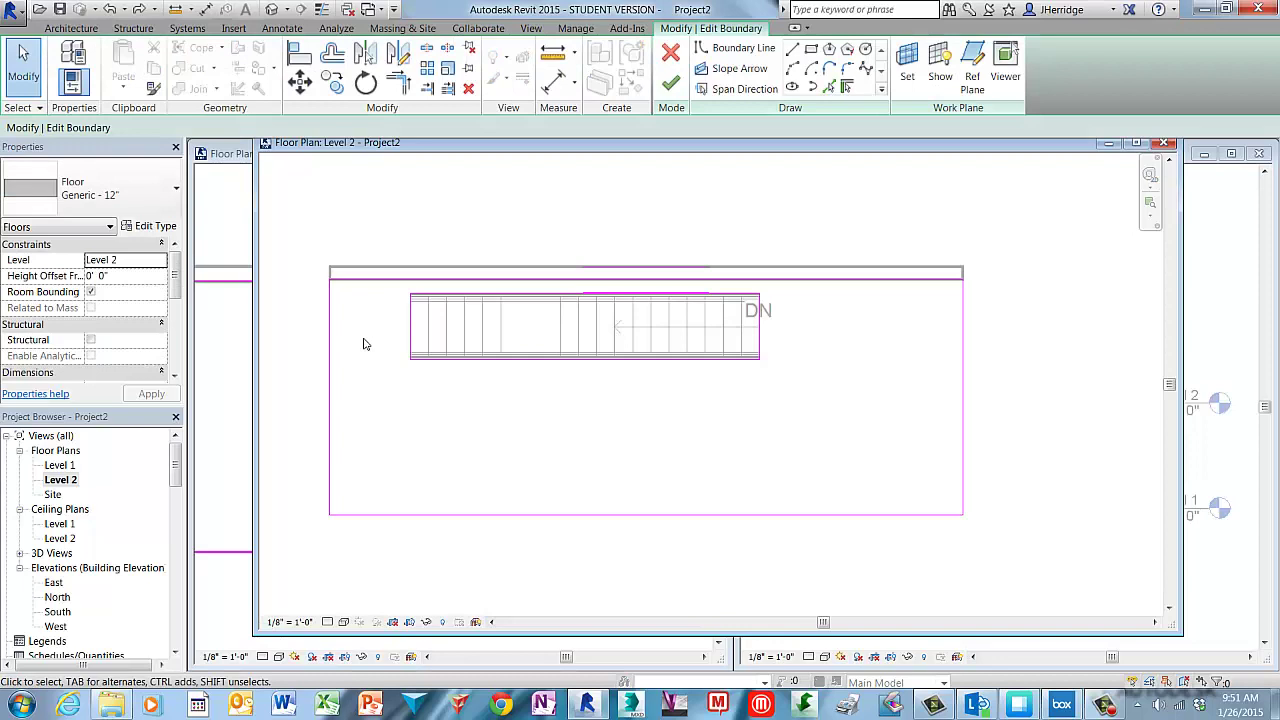
left_click_drag(377, 375, 794, 295)
key("Escape")
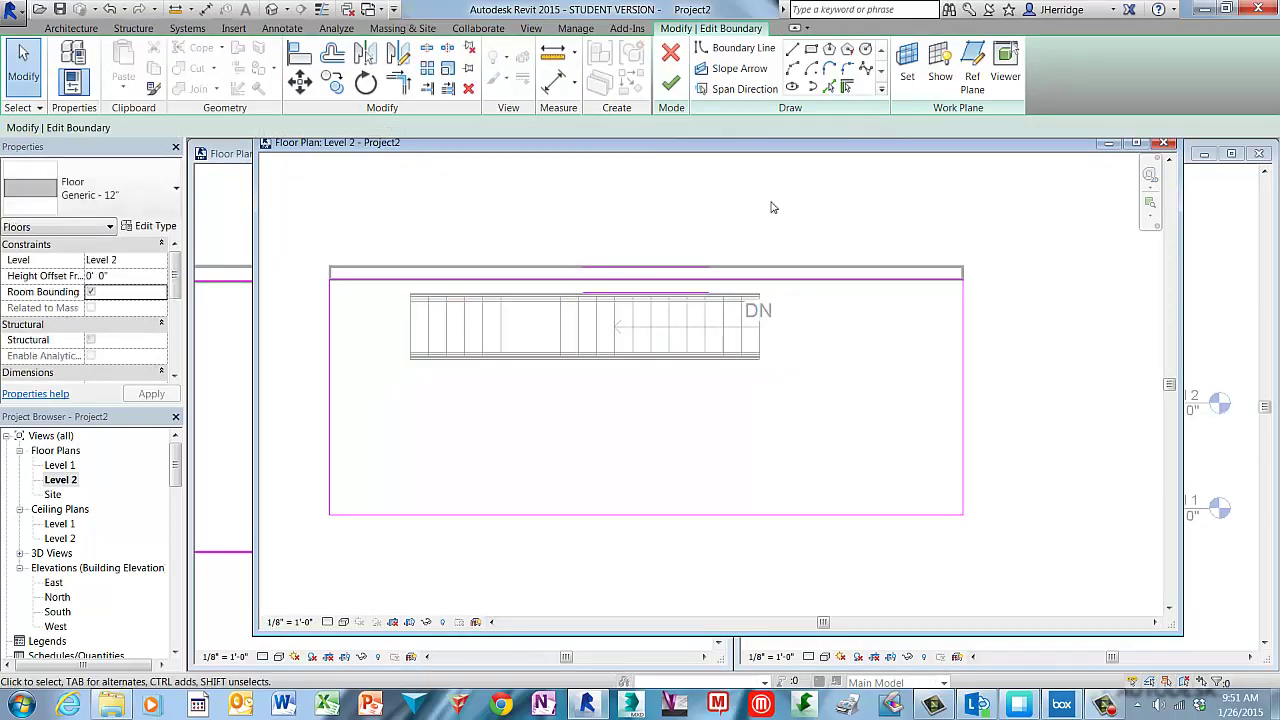
left_click(670, 83)
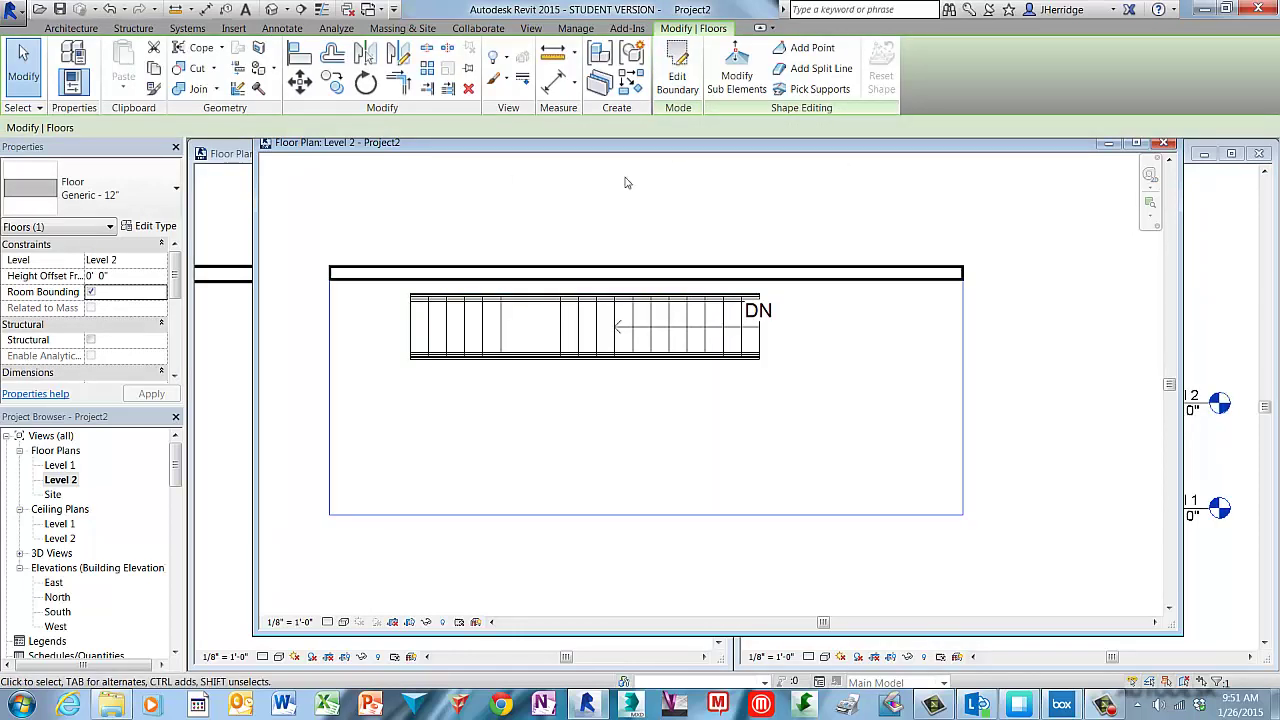
Create a shaft opening from the Level 1 plan with a 17' 8" by 3' 3 3/4" rectangle matching the stair outline
left_click(1108, 143)
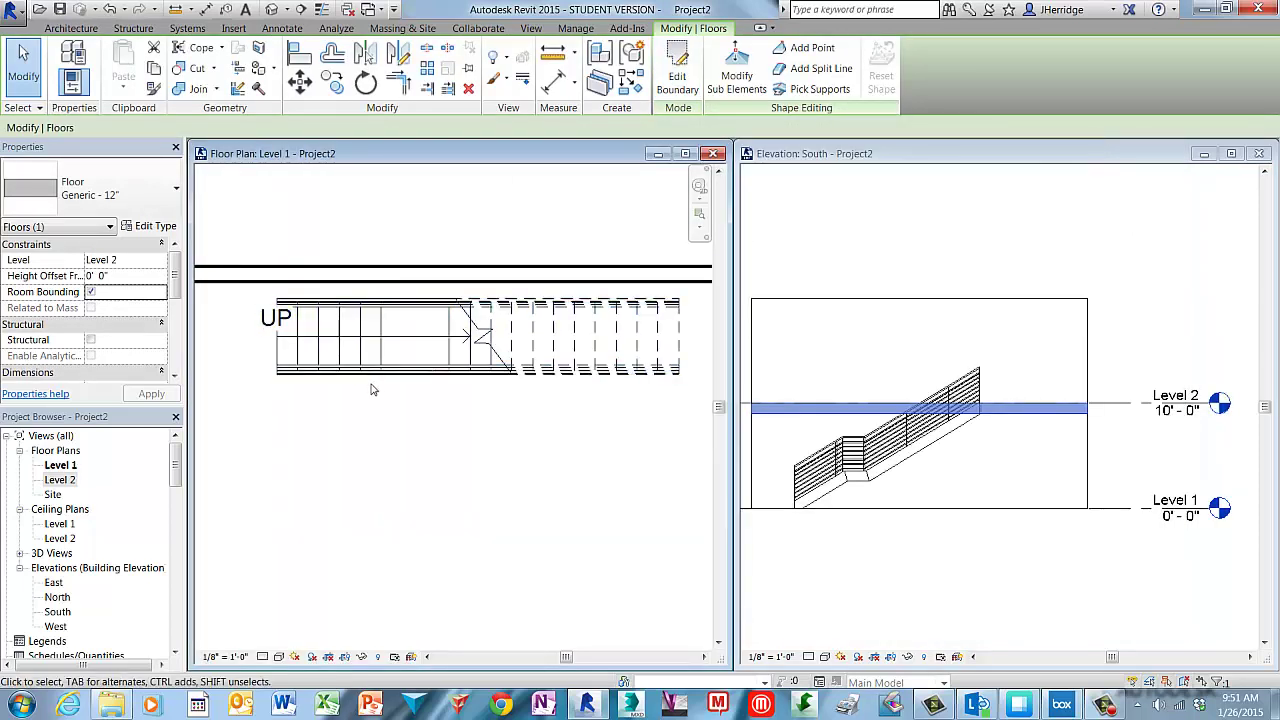
left_click(441, 418)
scroll(447, 416, "down", 2)
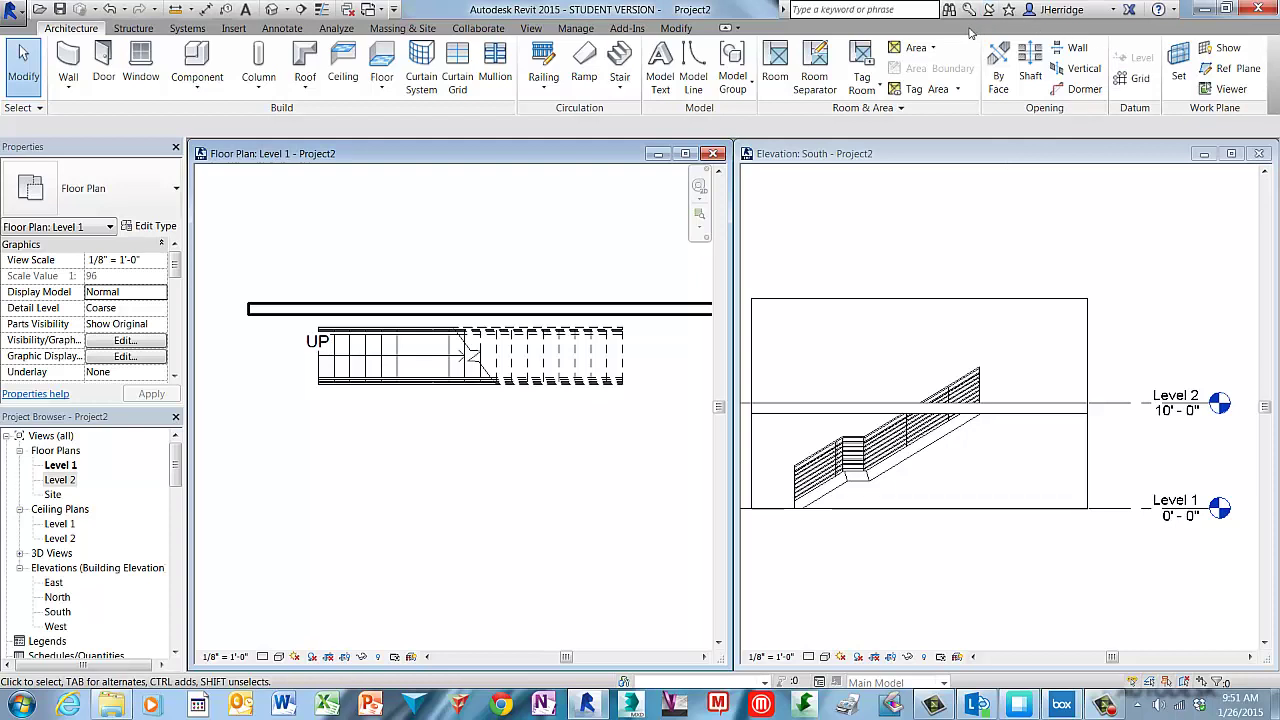
left_click(1031, 70)
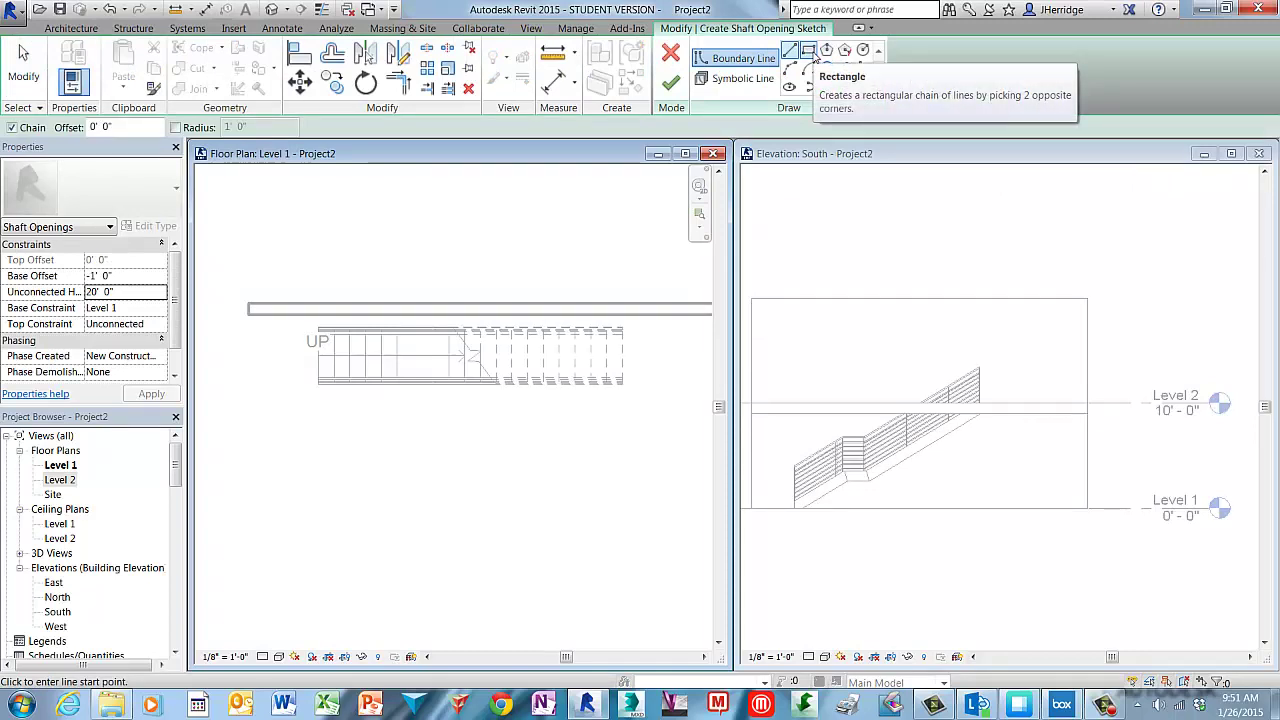
left_click(812, 55)
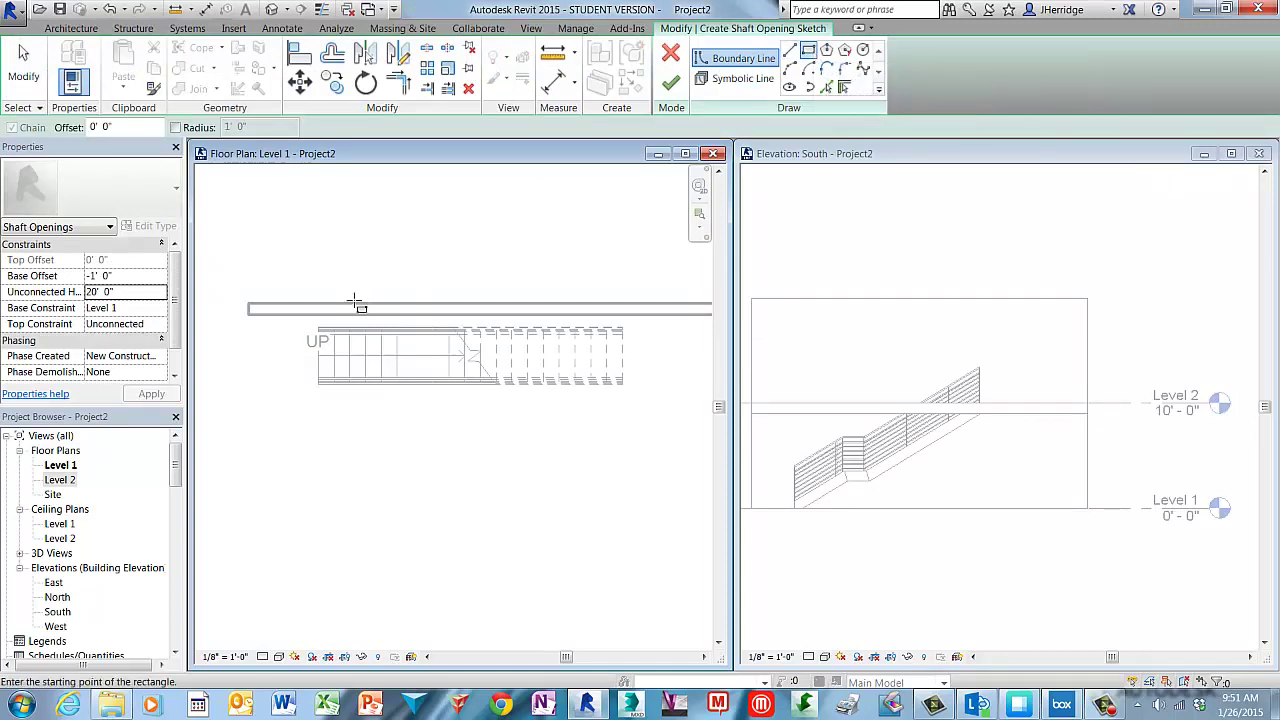
left_click(318, 329)
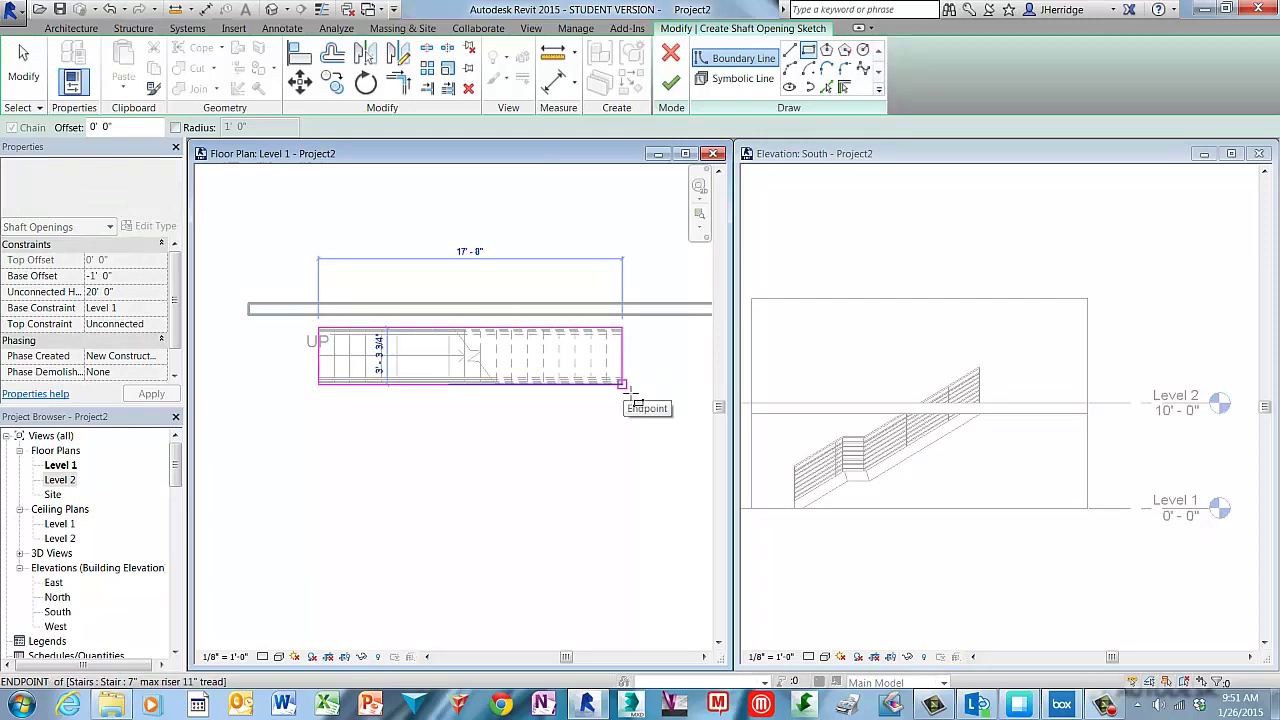
left_click(622, 384)
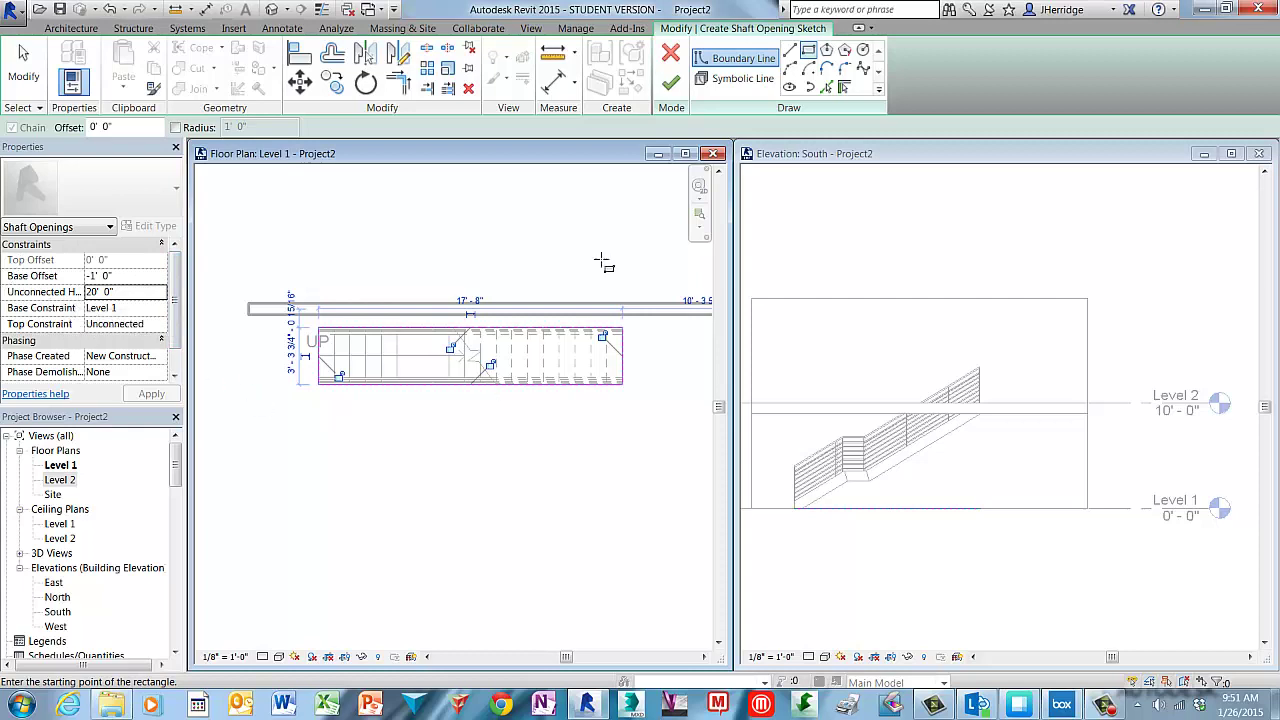
left_click(671, 84)
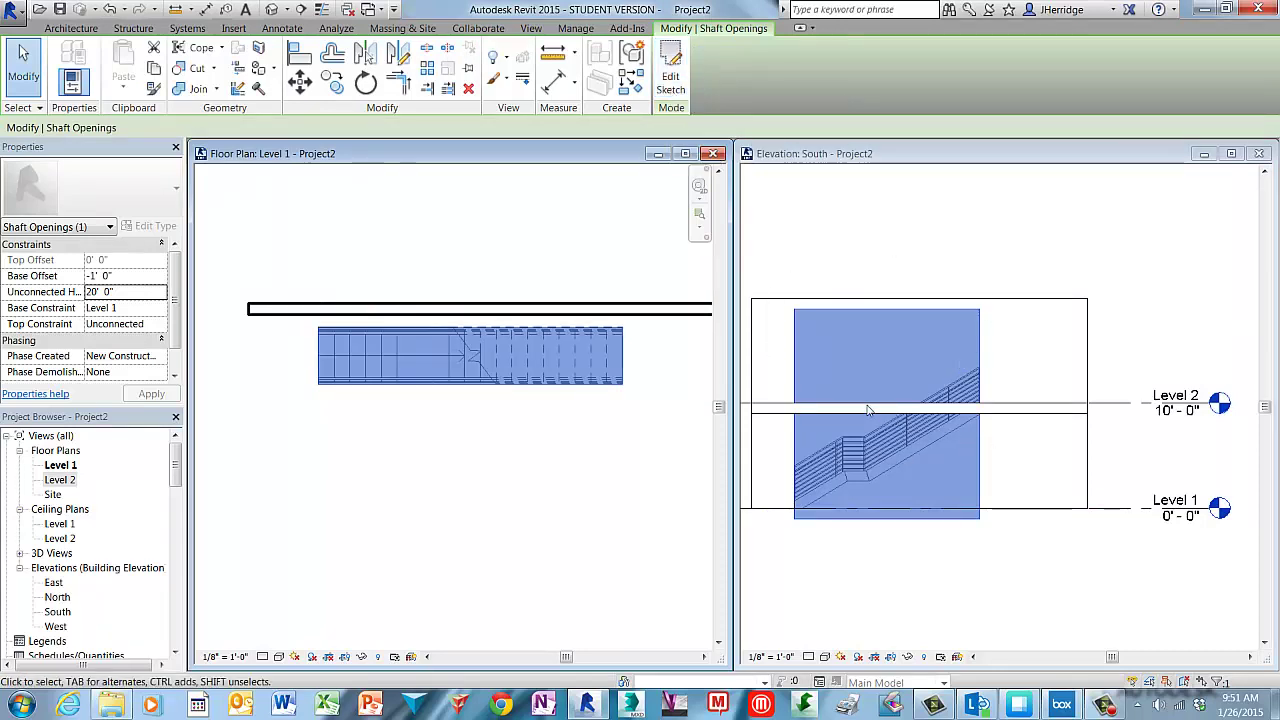
Raise the top of the shaft opening in the 3D view, check the cut through the floor, and close the view
left_click(285, 10)
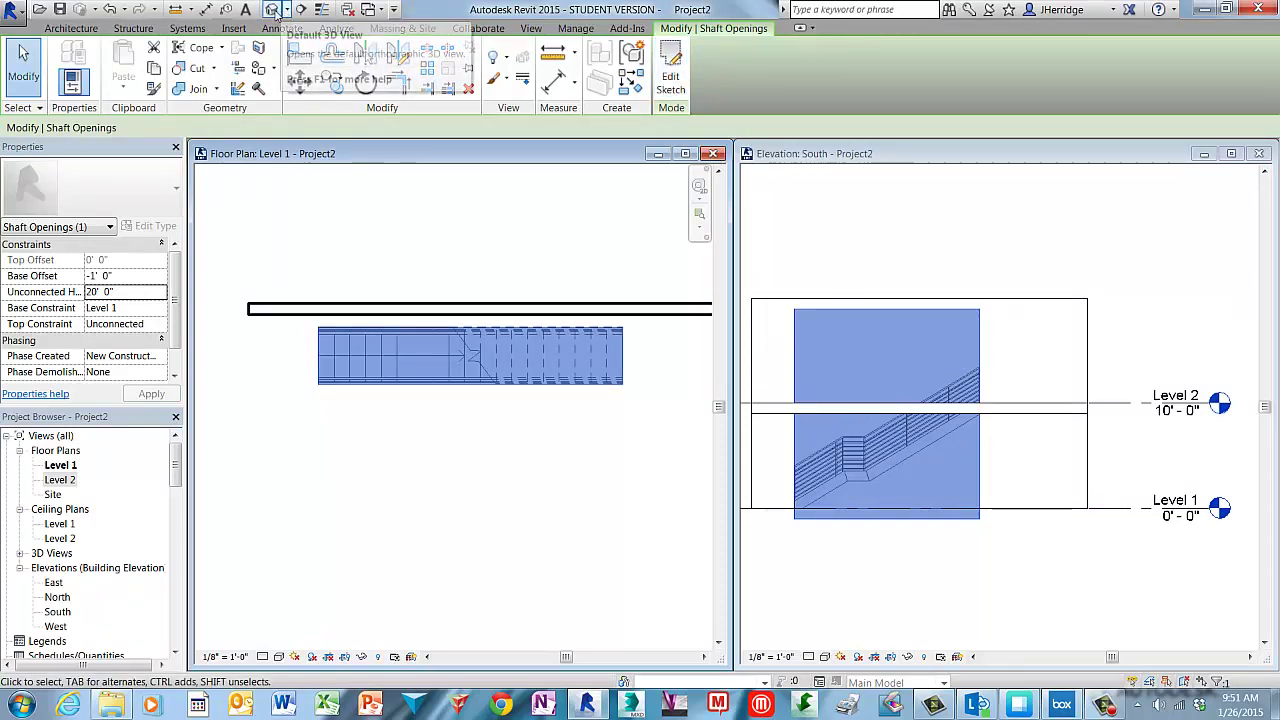
left_click(315, 32)
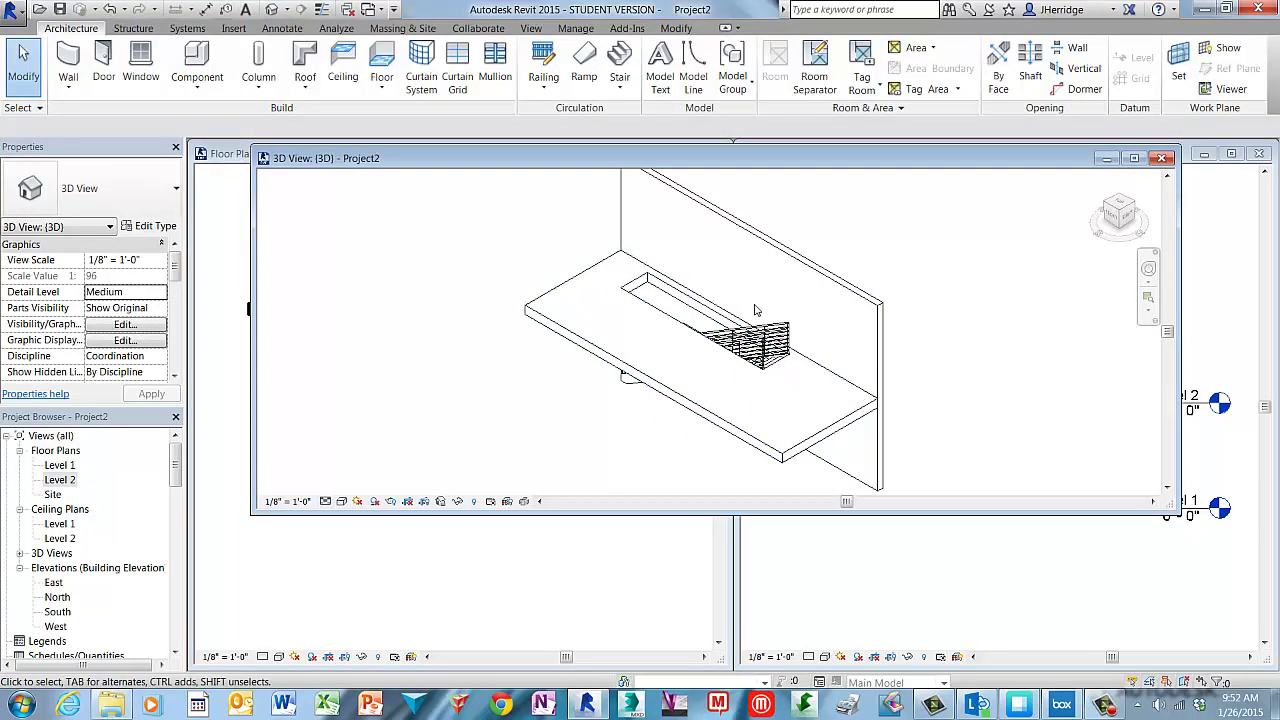
left_click(728, 280)
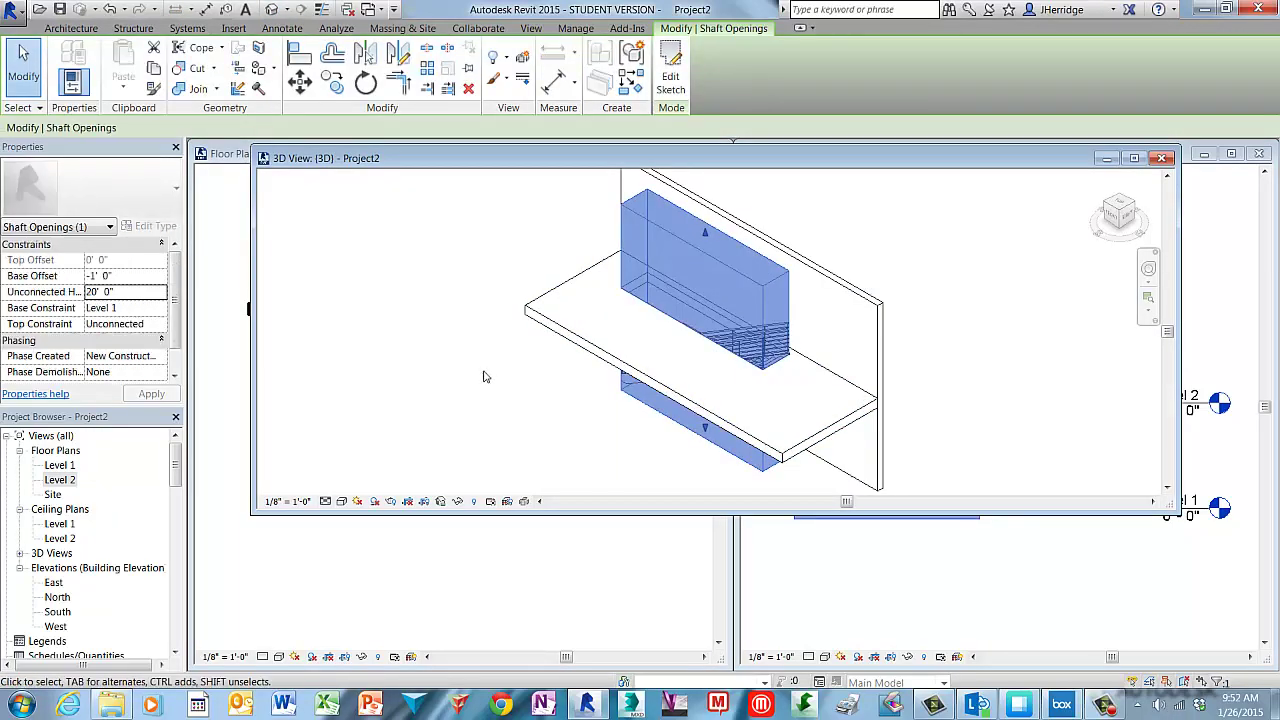
left_click_drag(704, 231, 720, 199)
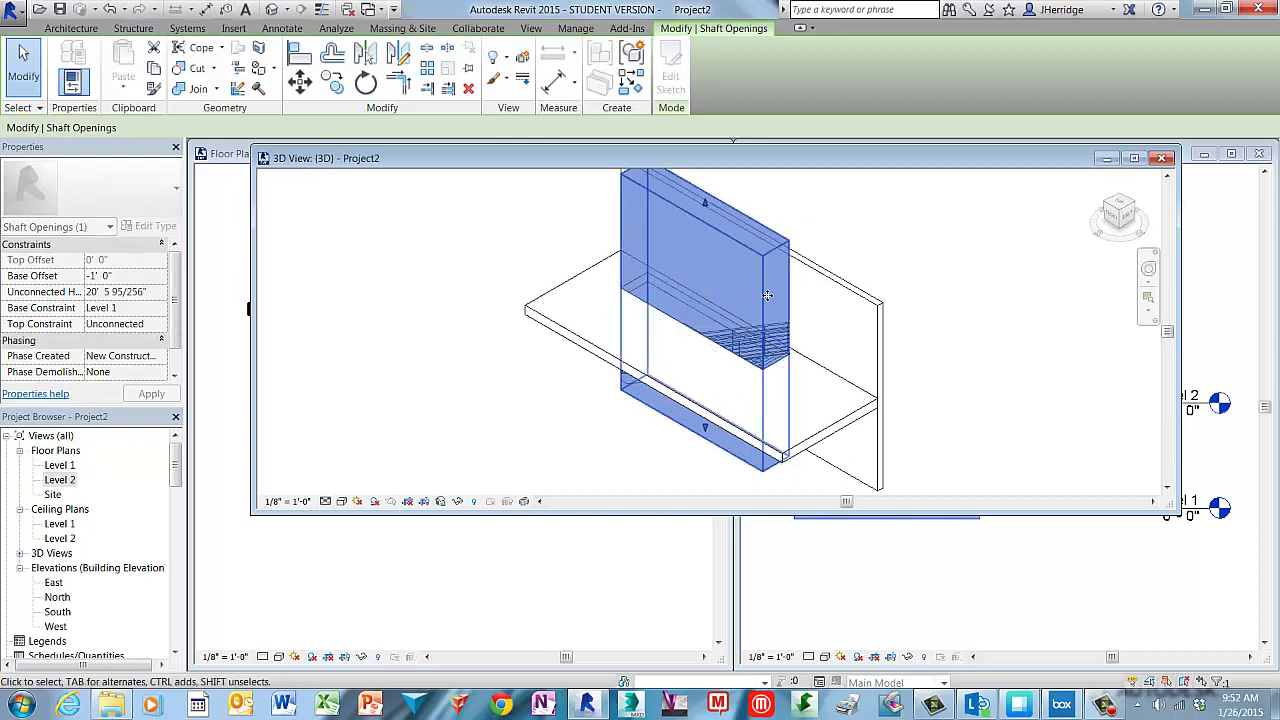
left_click(517, 368)
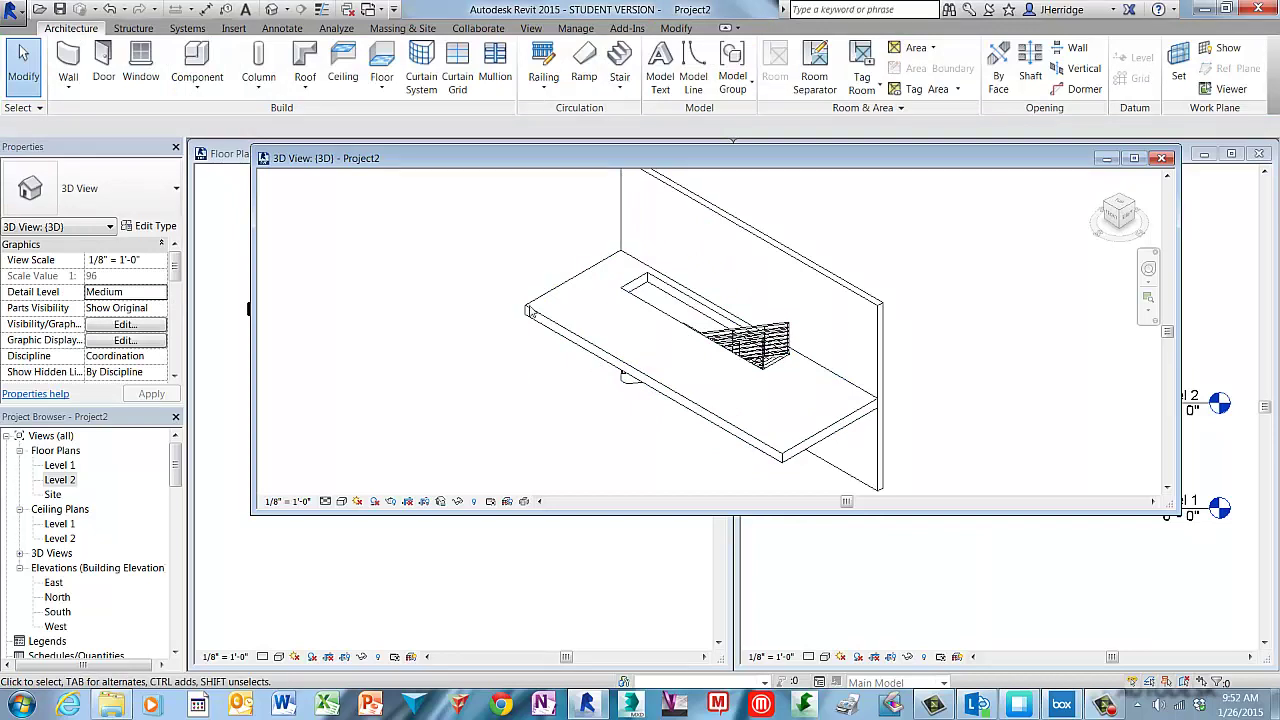
left_click(1163, 158)
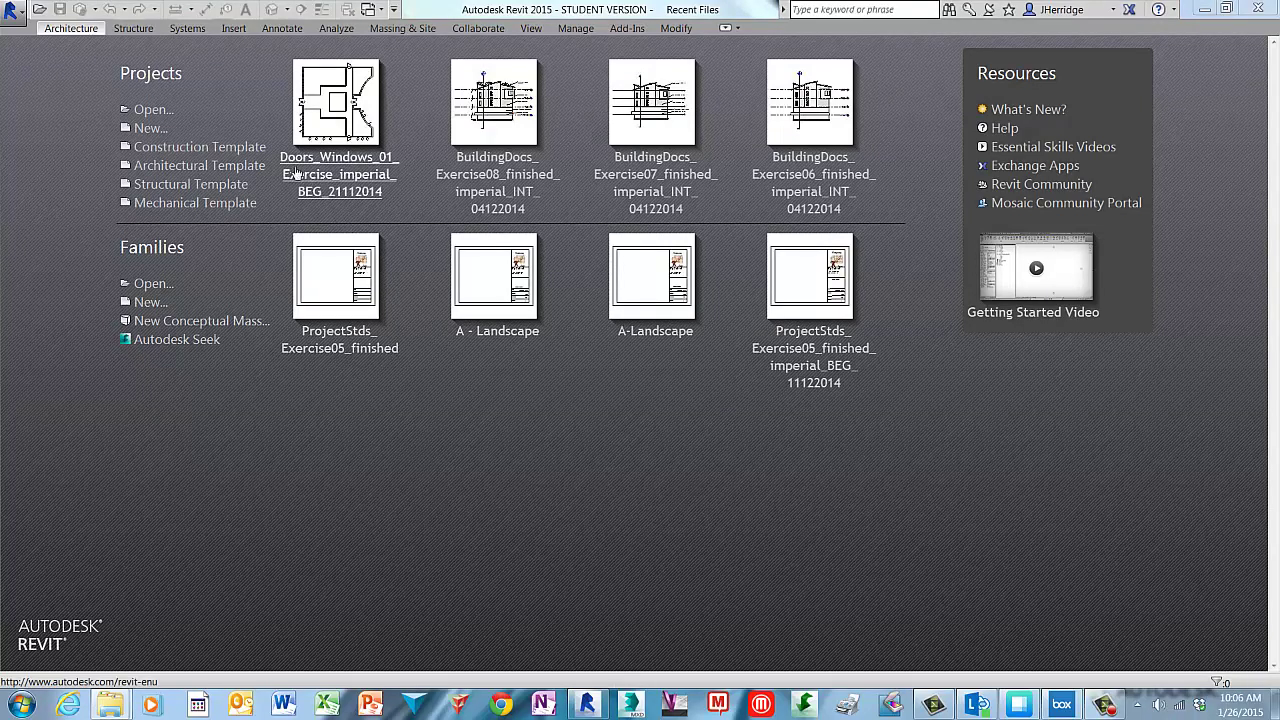
Open the project Stairs_01_Exercise_metric_INT_01122014.rvt from the Revit Fundamentals folder 07_Stairs_Layout Design Editing
left_click(152, 110)
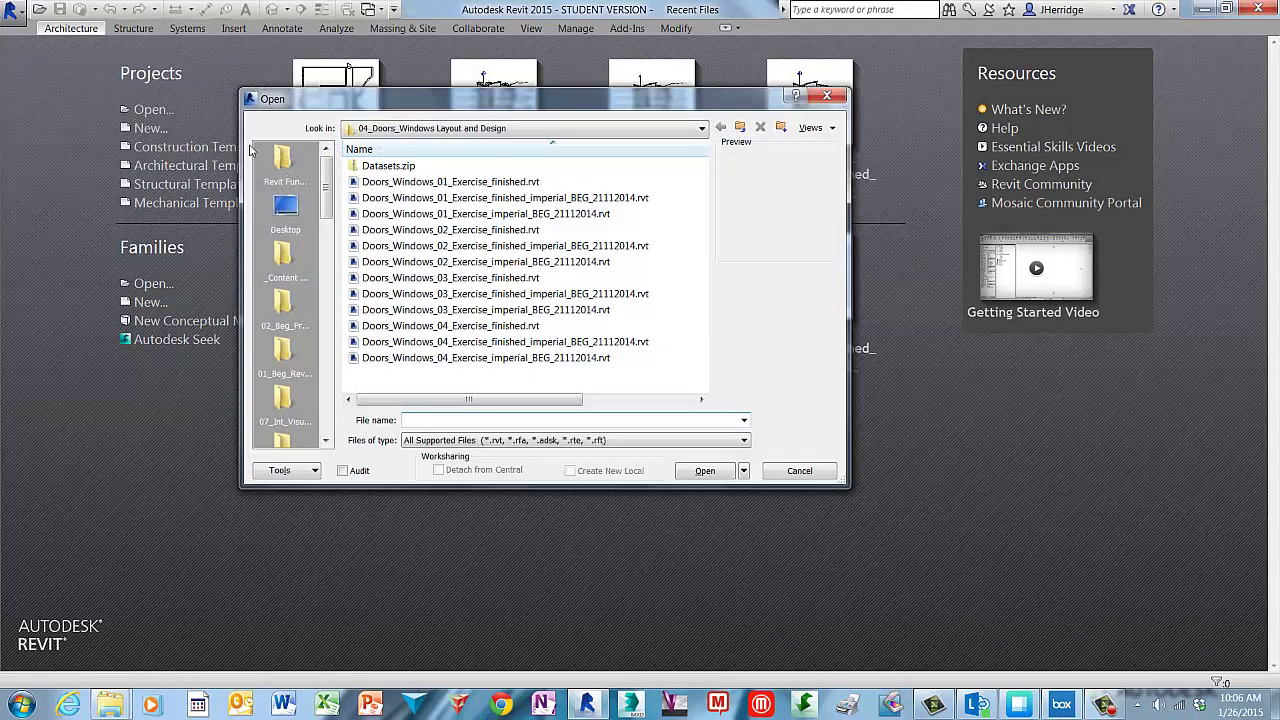
left_click(284, 162)
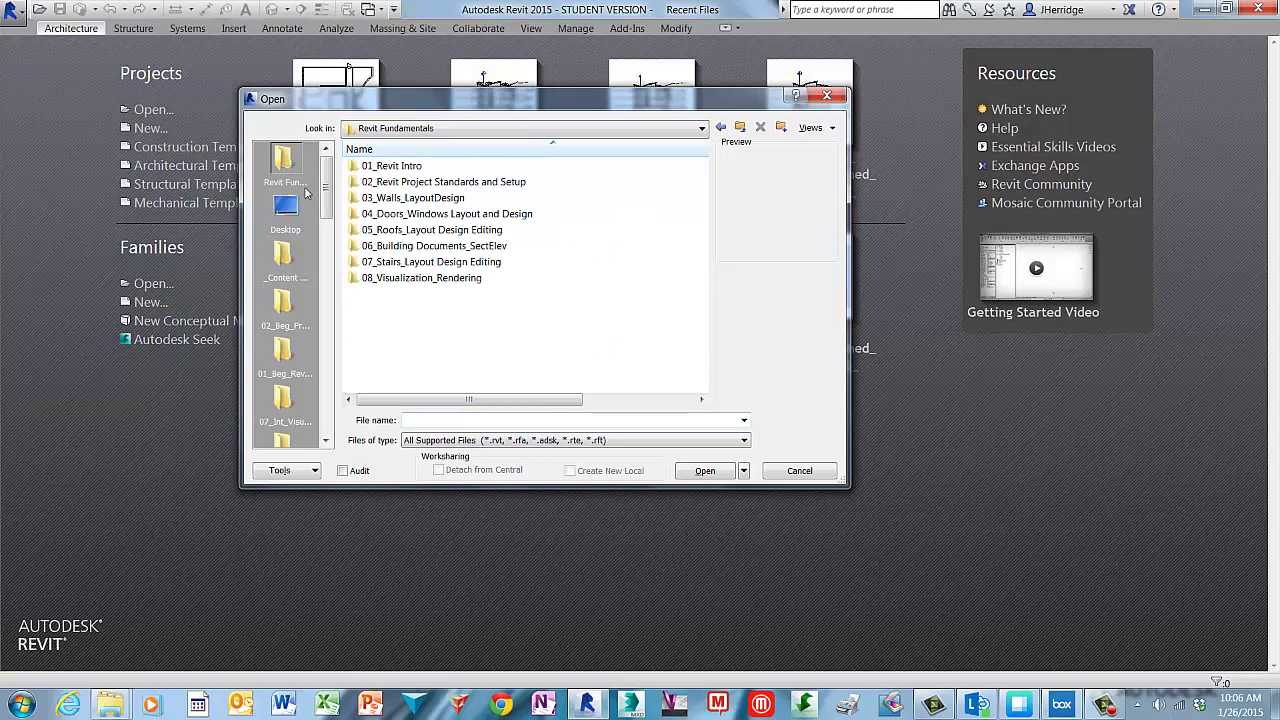
double_click(357, 262)
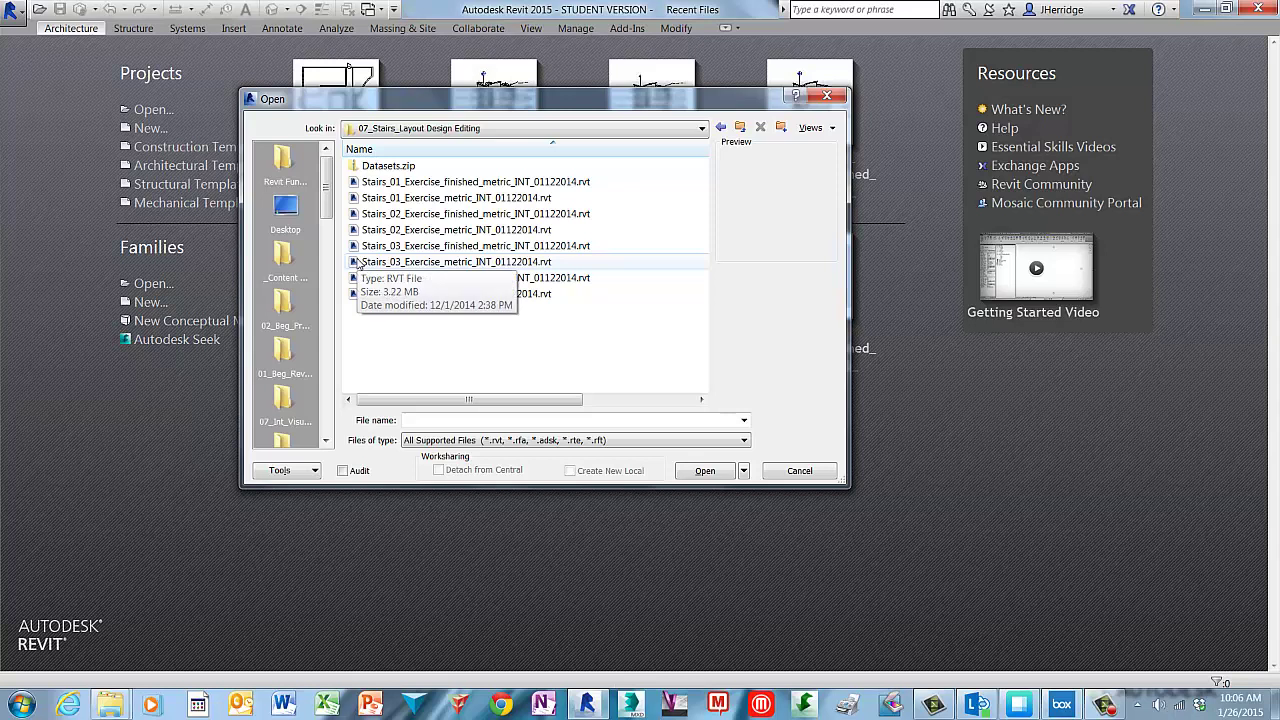
left_click(430, 200)
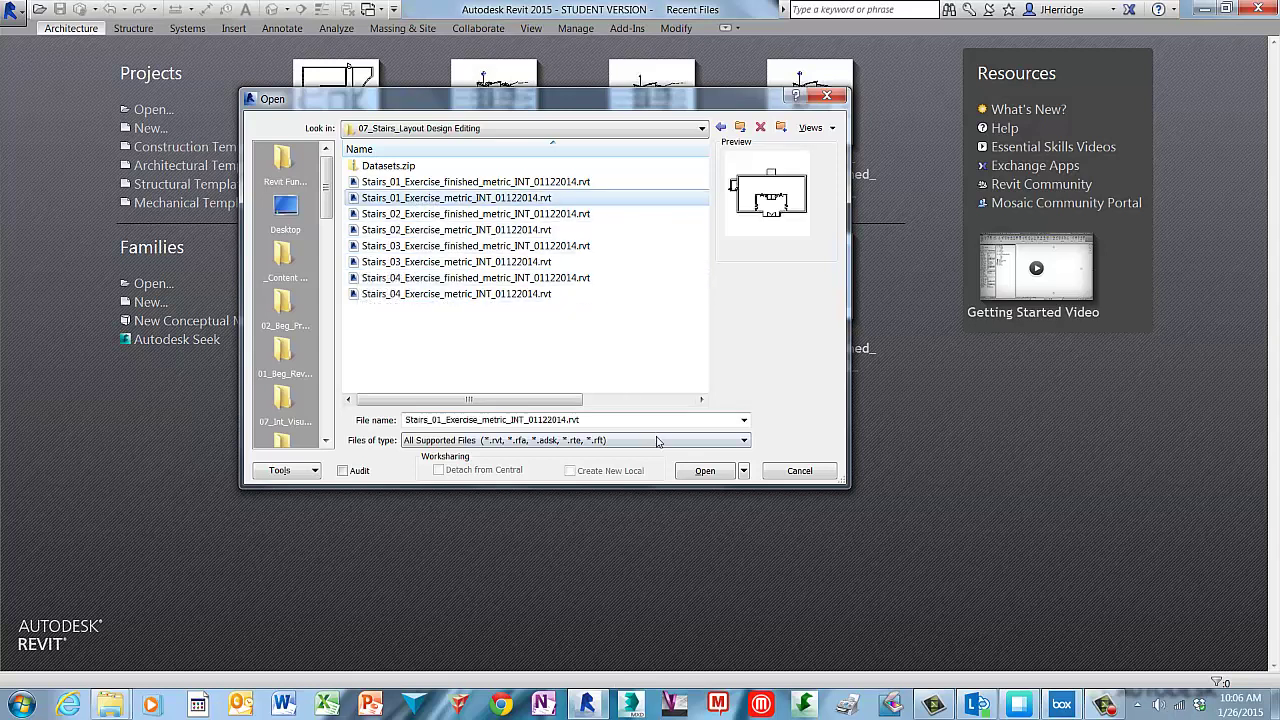
left_click(705, 470)
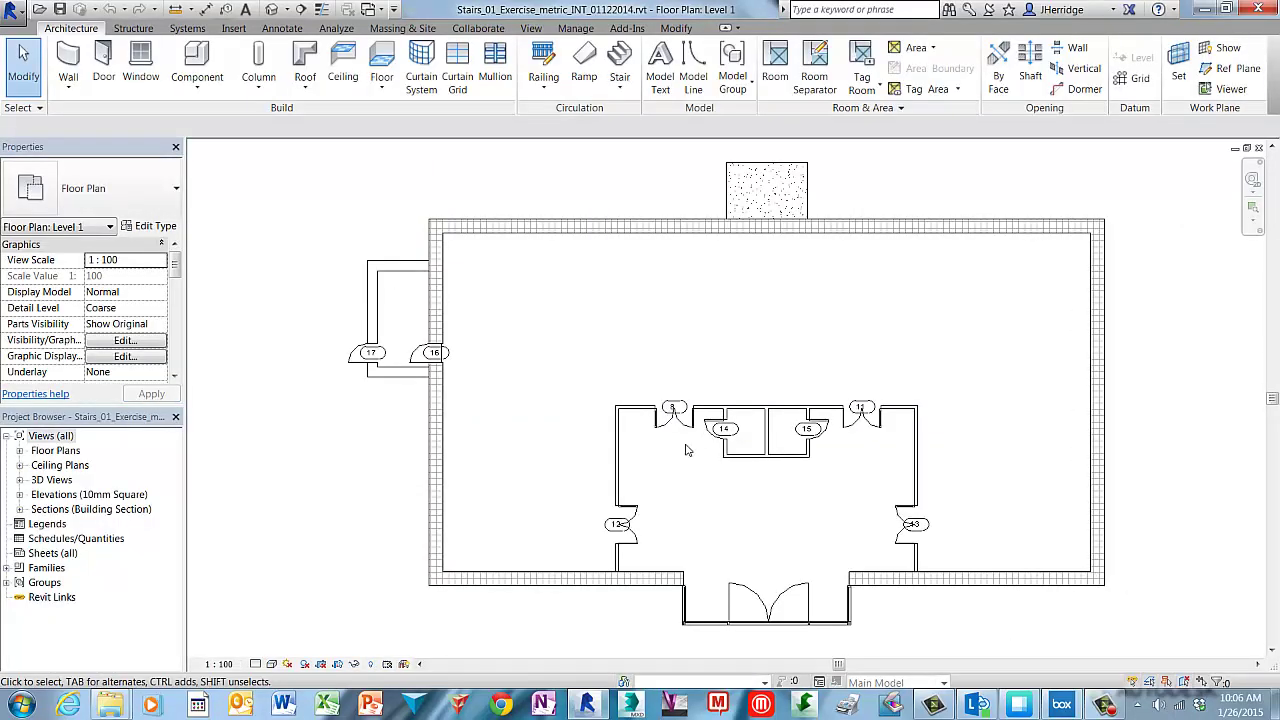
Examine the lobby in the 3D view named lobby stair view and return to the Level 1 floor plan
left_click(20, 452)
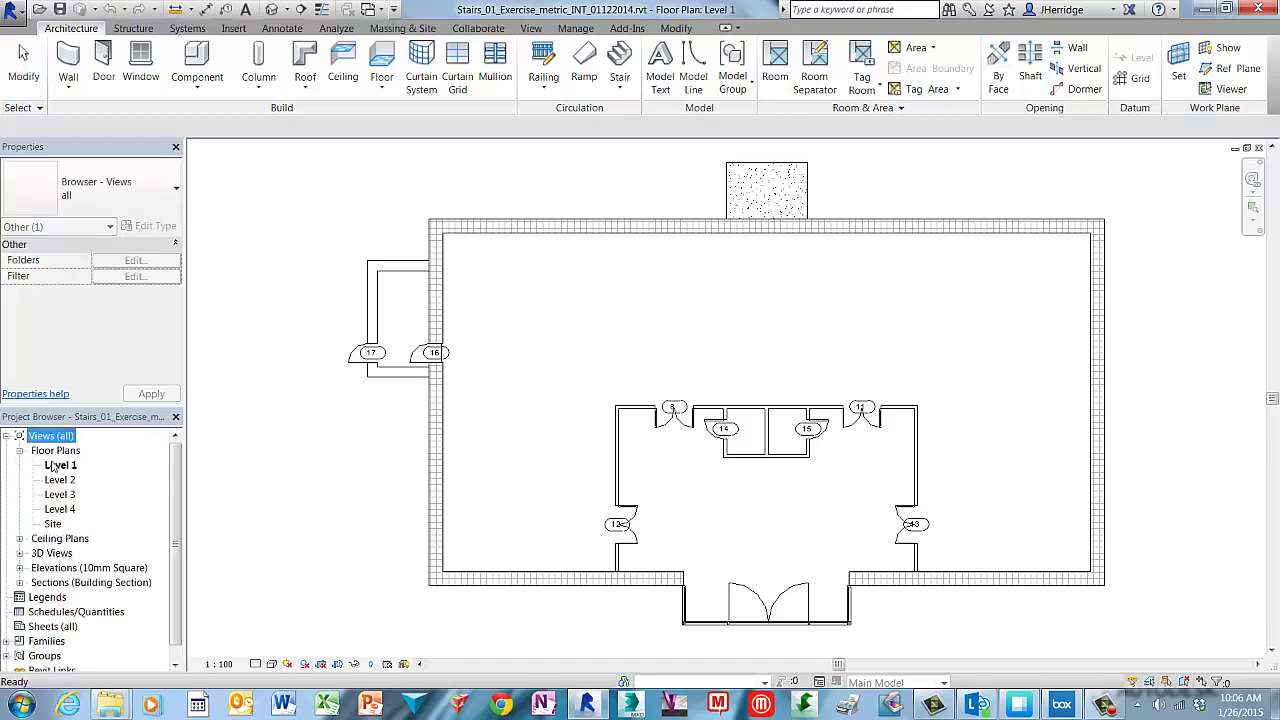
left_click(58, 466)
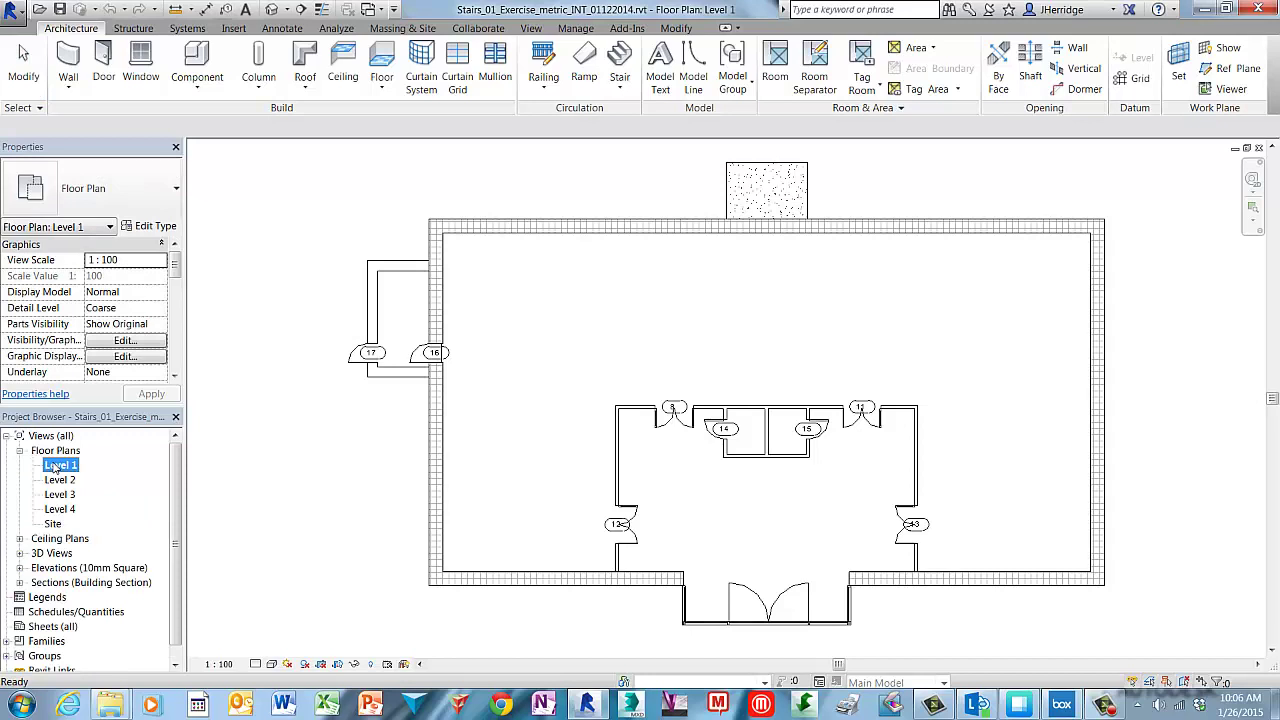
left_click(490, 458)
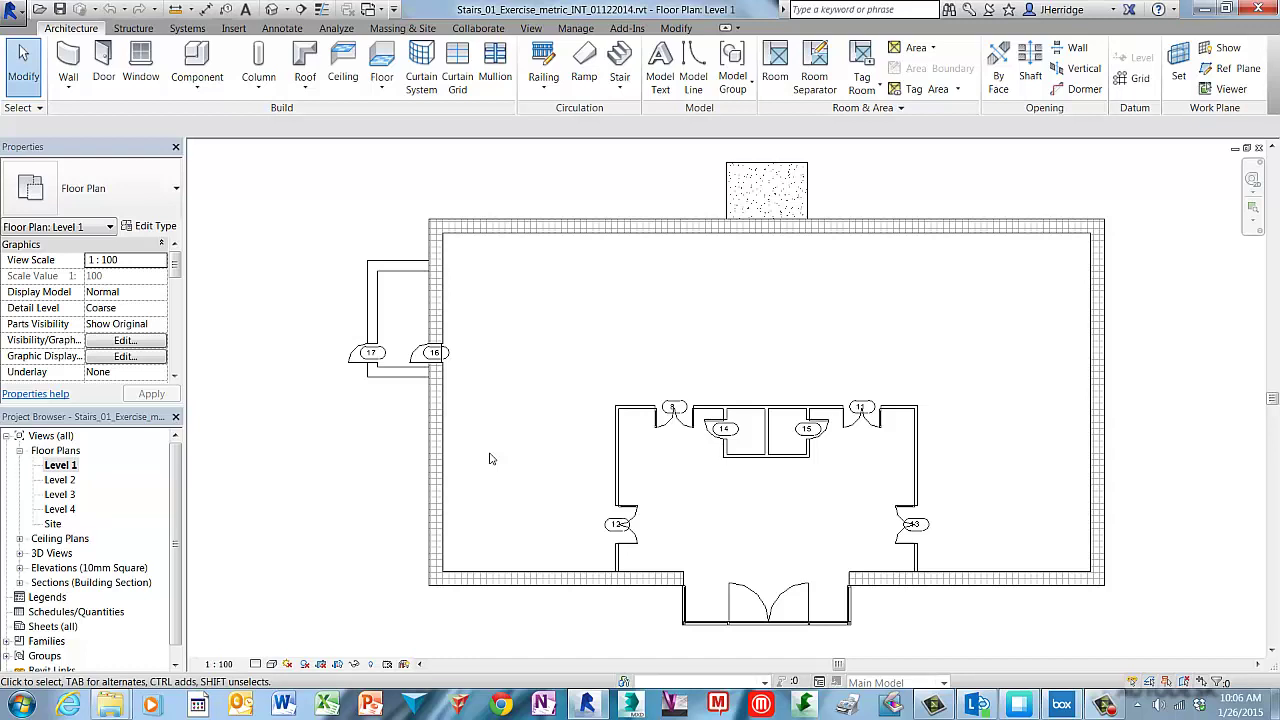
left_click(20, 553)
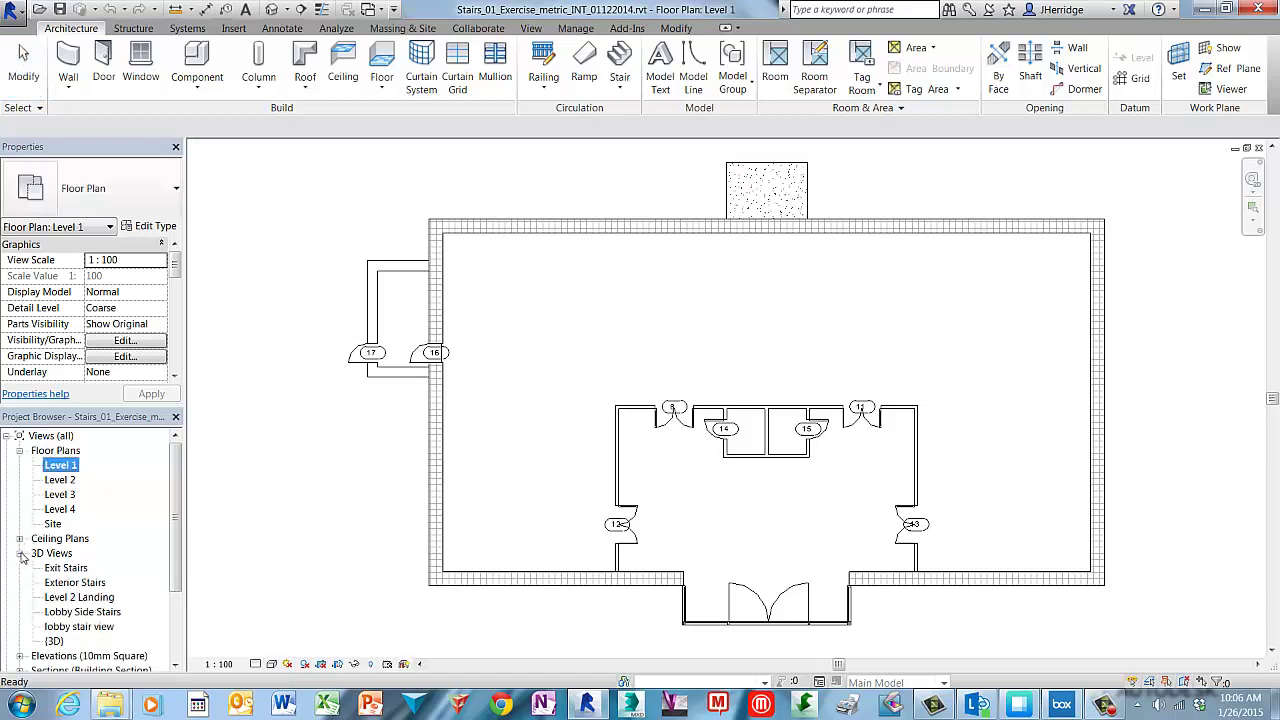
double_click(80, 626)
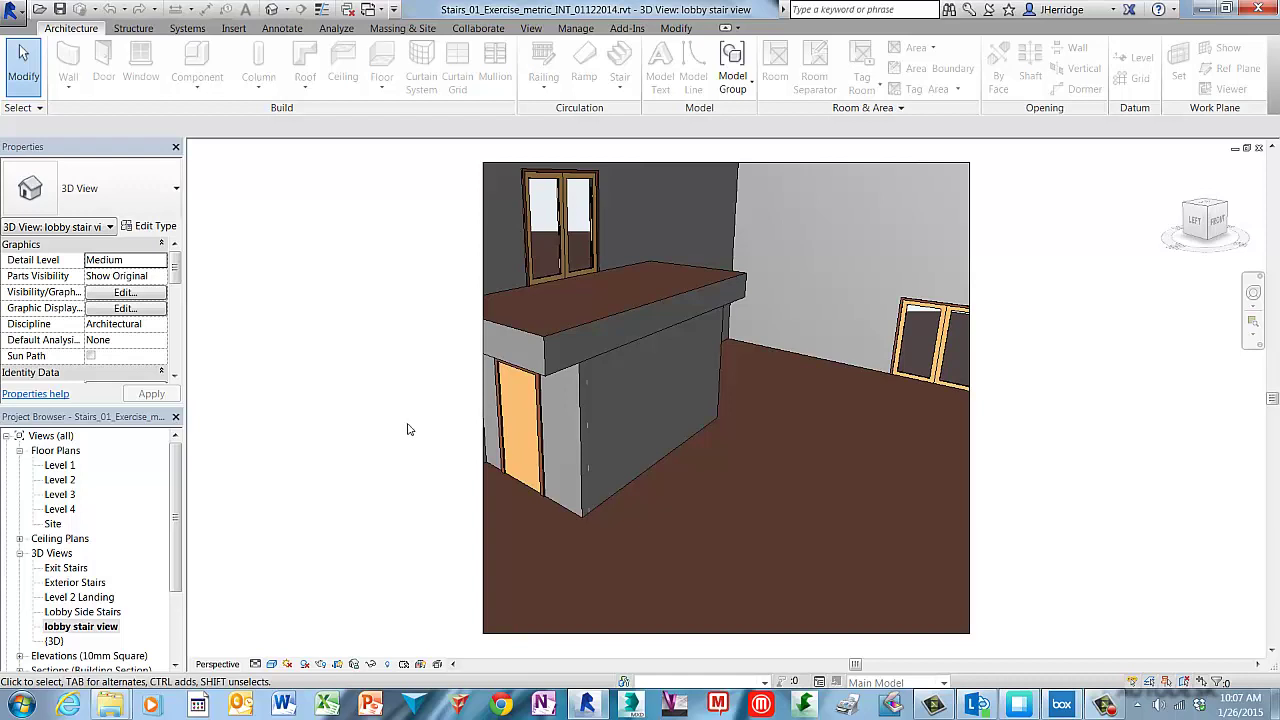
left_click(72, 467)
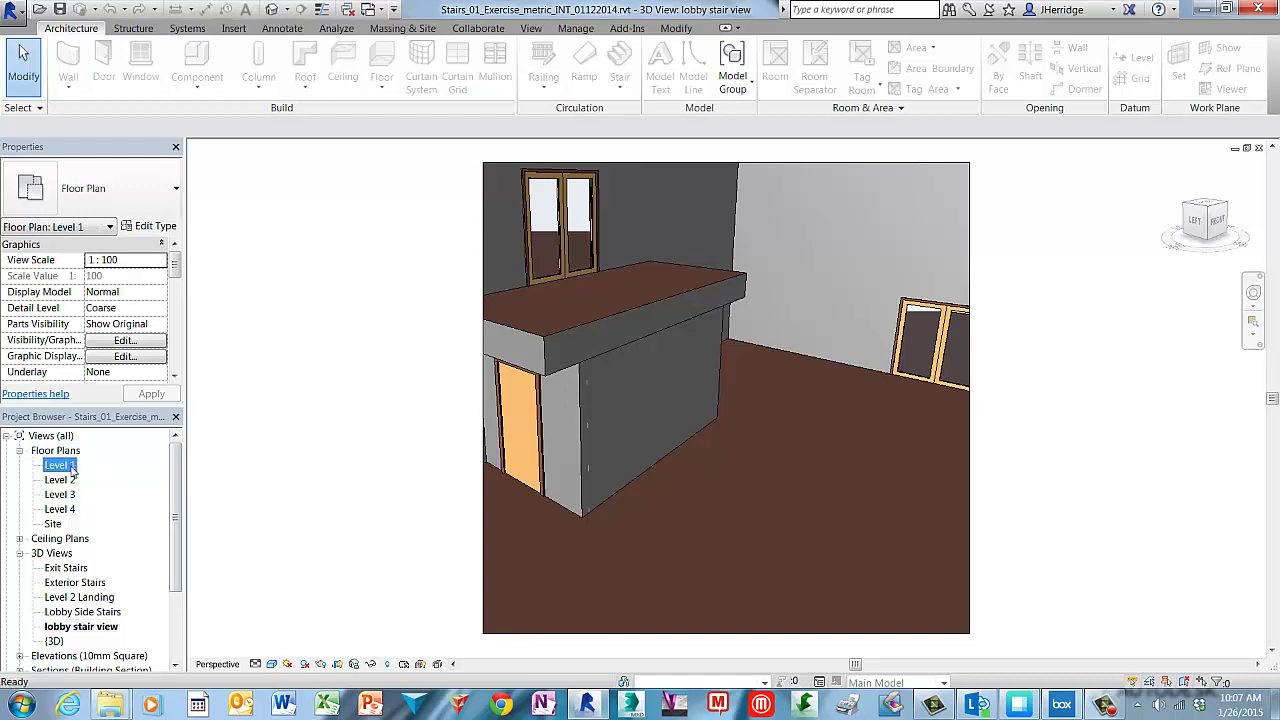
double_click(72, 467)
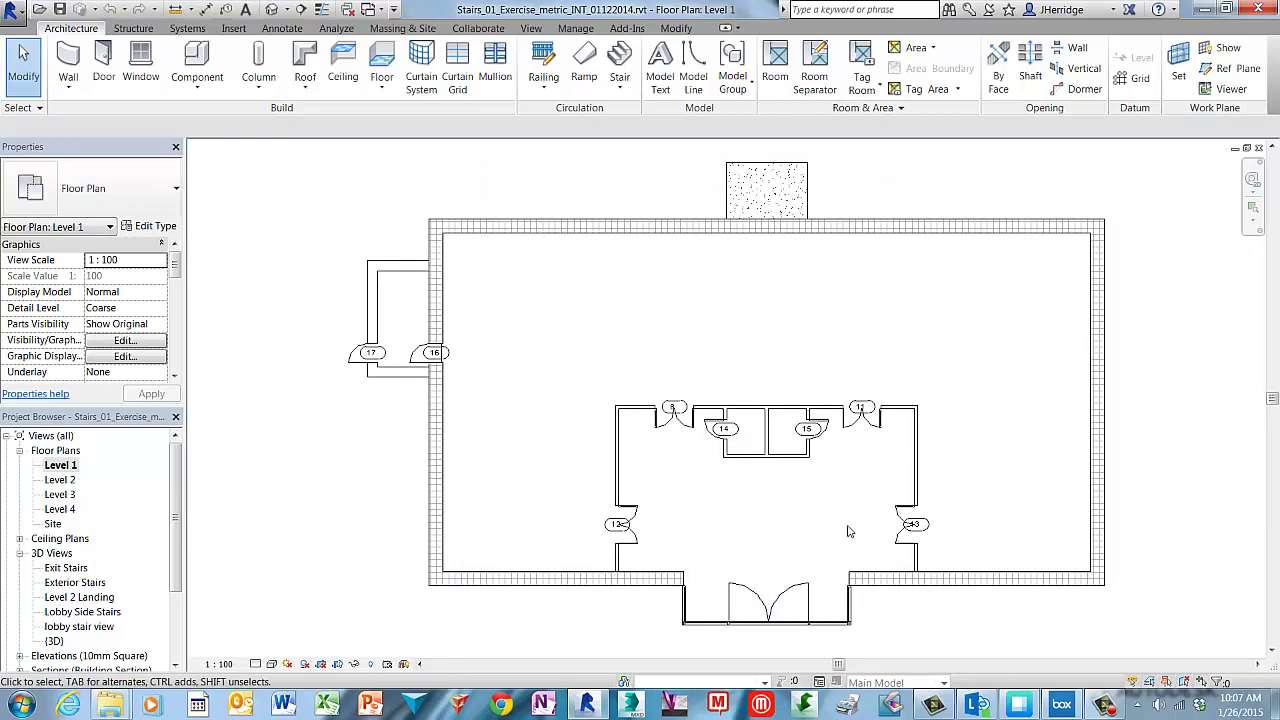
Set the Level 1 floor plan's underlay to Level 2 to show the upper floor edges around the lobby
scroll(849, 531, "up", 2)
scroll(832, 524, "up", 1)
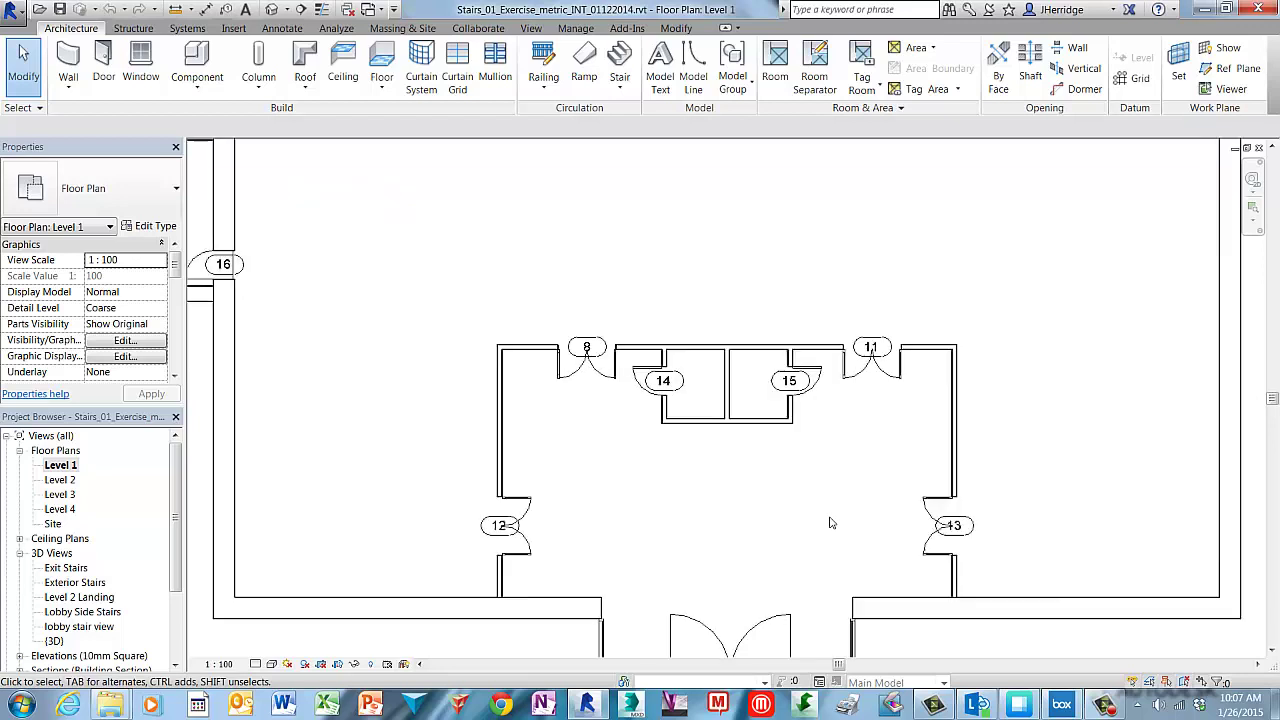
scroll(830, 523, "up", 1)
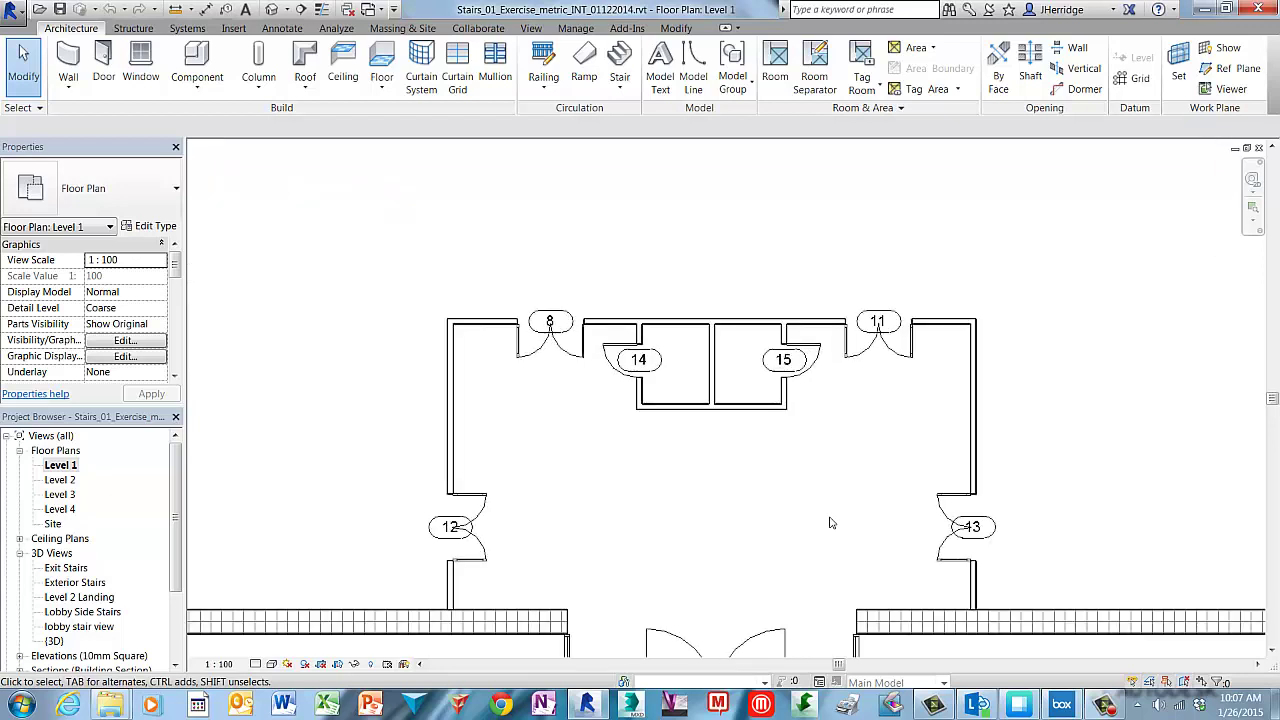
scroll(830, 523, "up", 1)
scroll(830, 523, "up", 1)
middle_click_drag(830, 523, 843, 463)
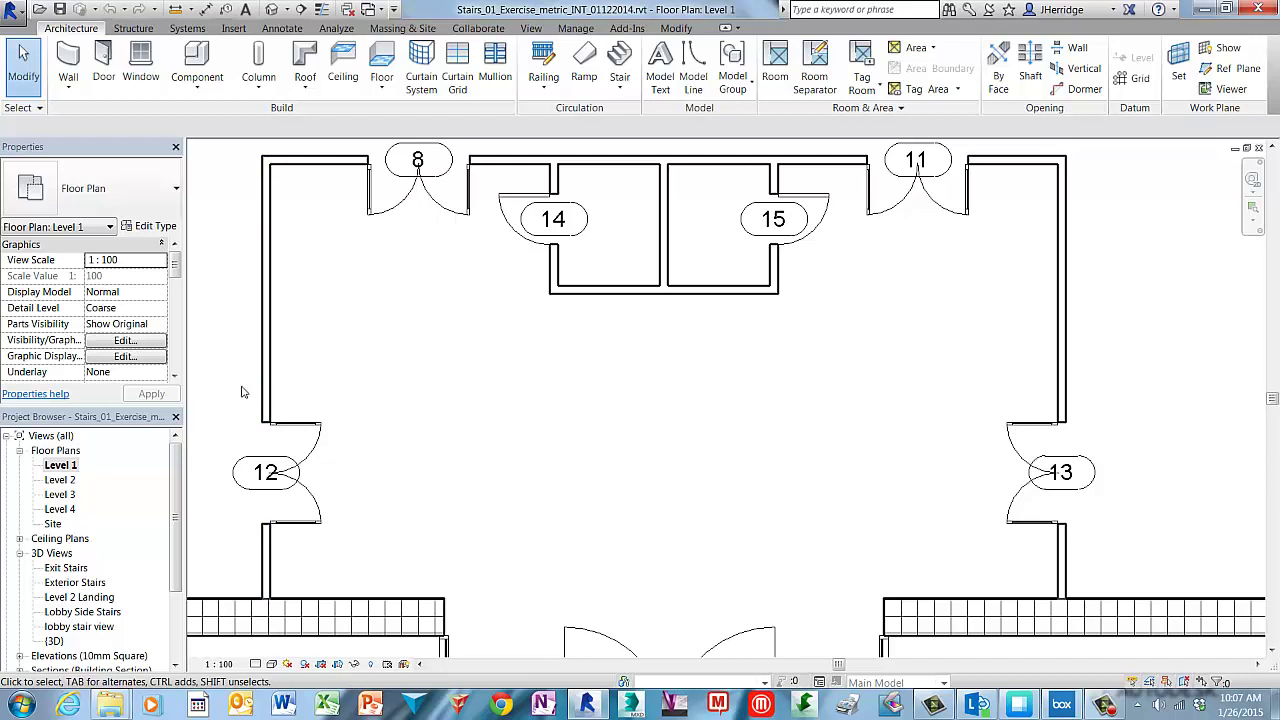
left_click(146, 373)
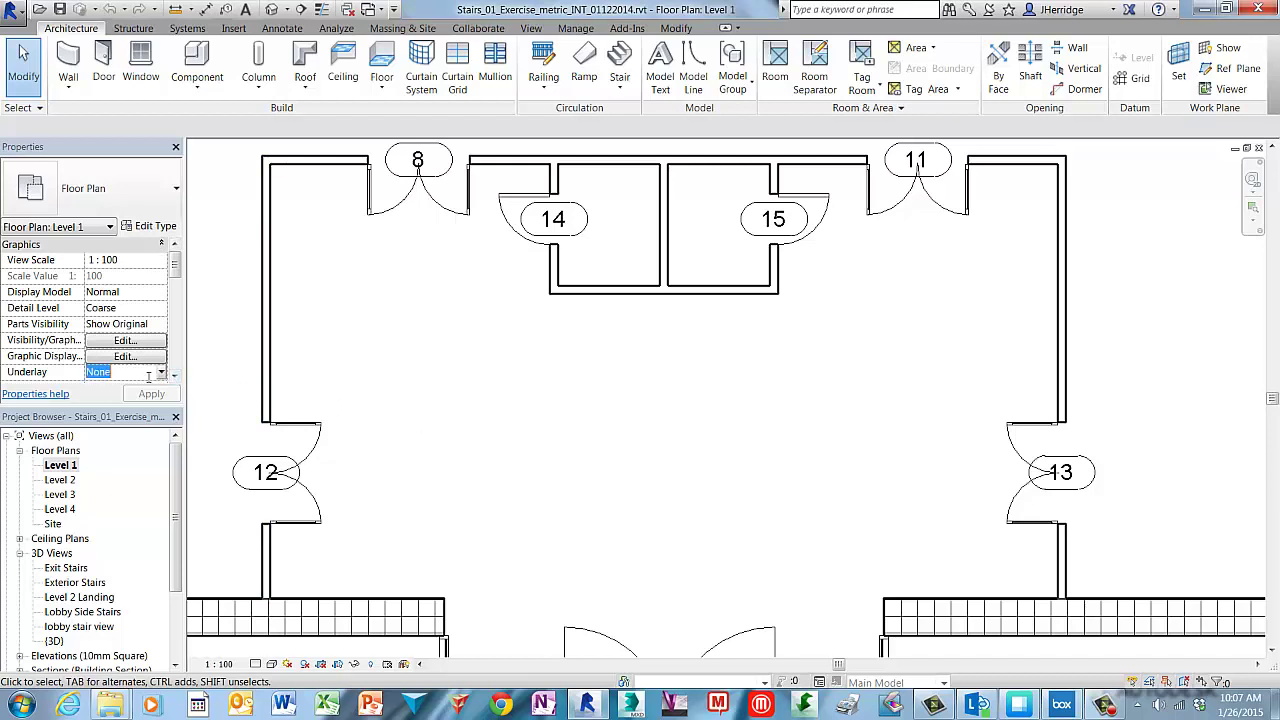
left_click(160, 372)
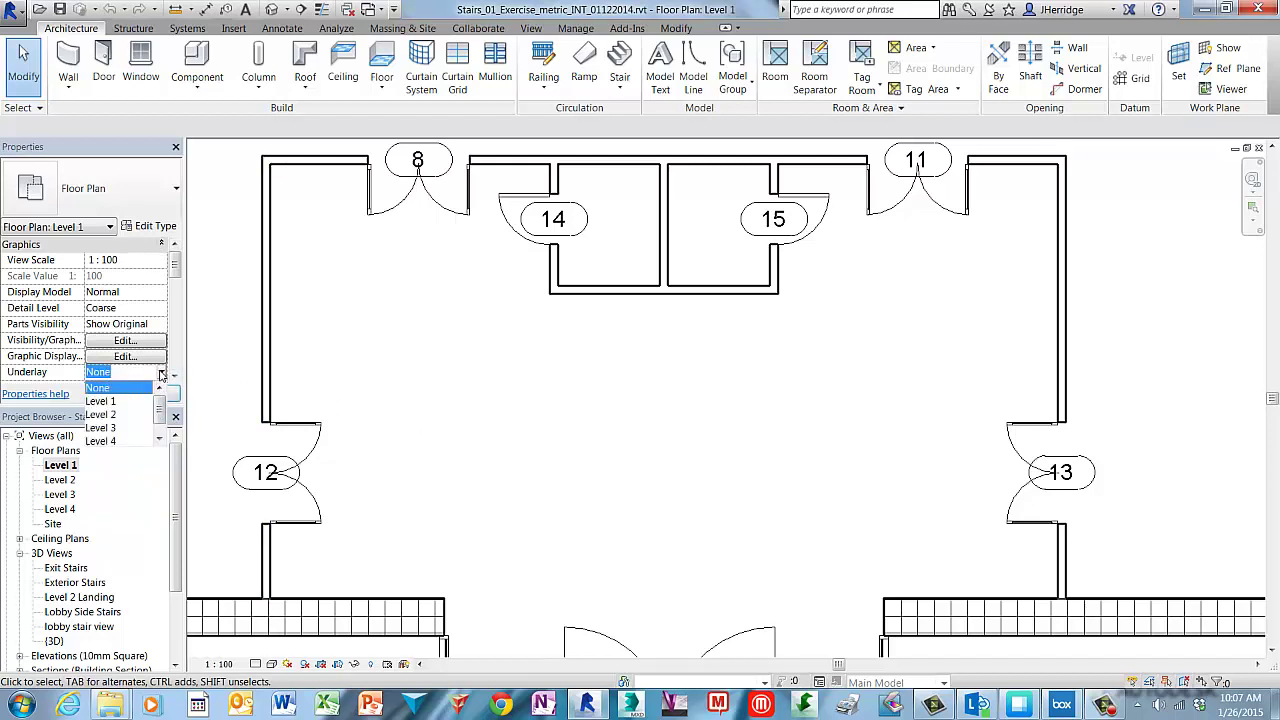
left_click(101, 414)
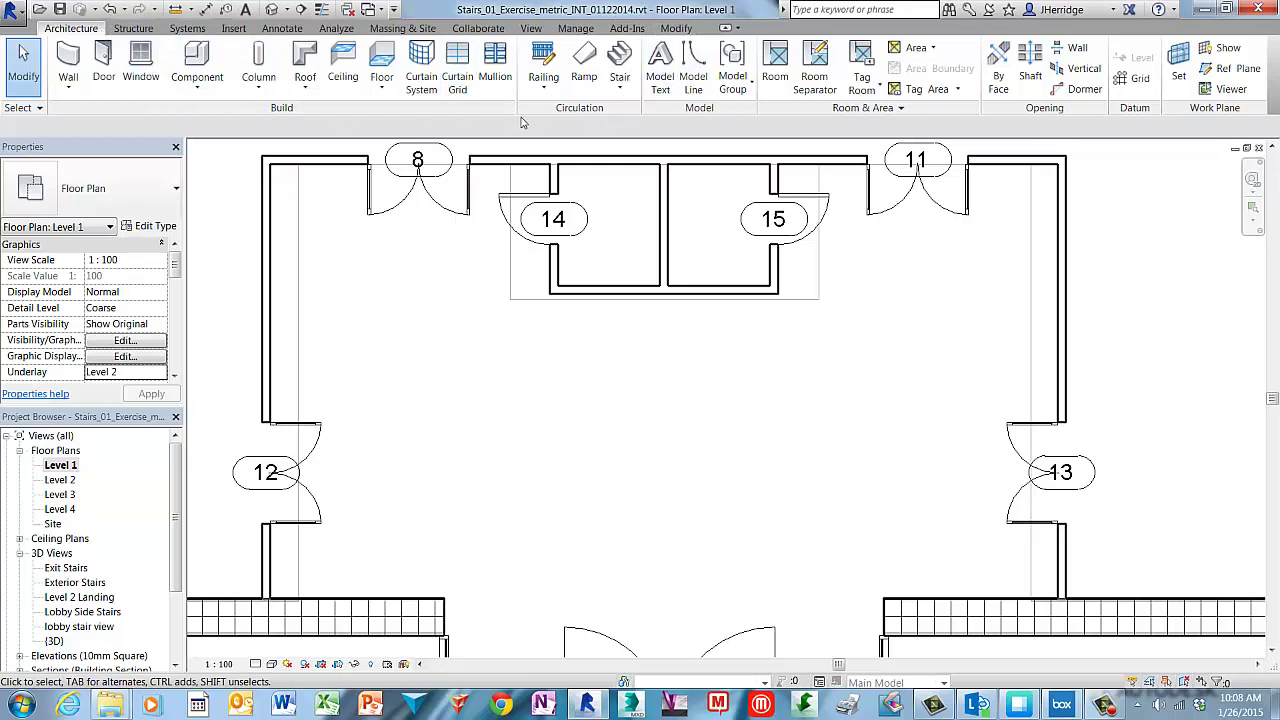
Create a stair by sketch with one straight run about 4400 mm long, from near the lobby entrance doors toward the rooms with doors 14 and 15
left_click(622, 88)
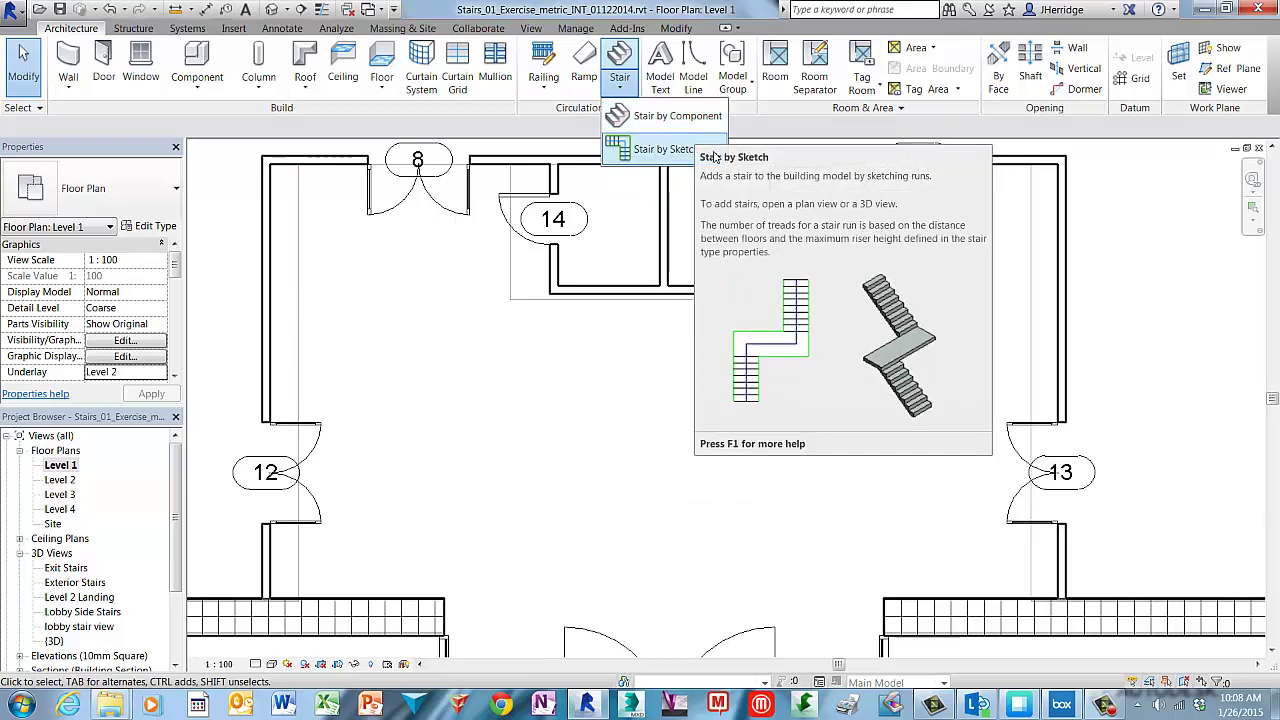
left_click(716, 157)
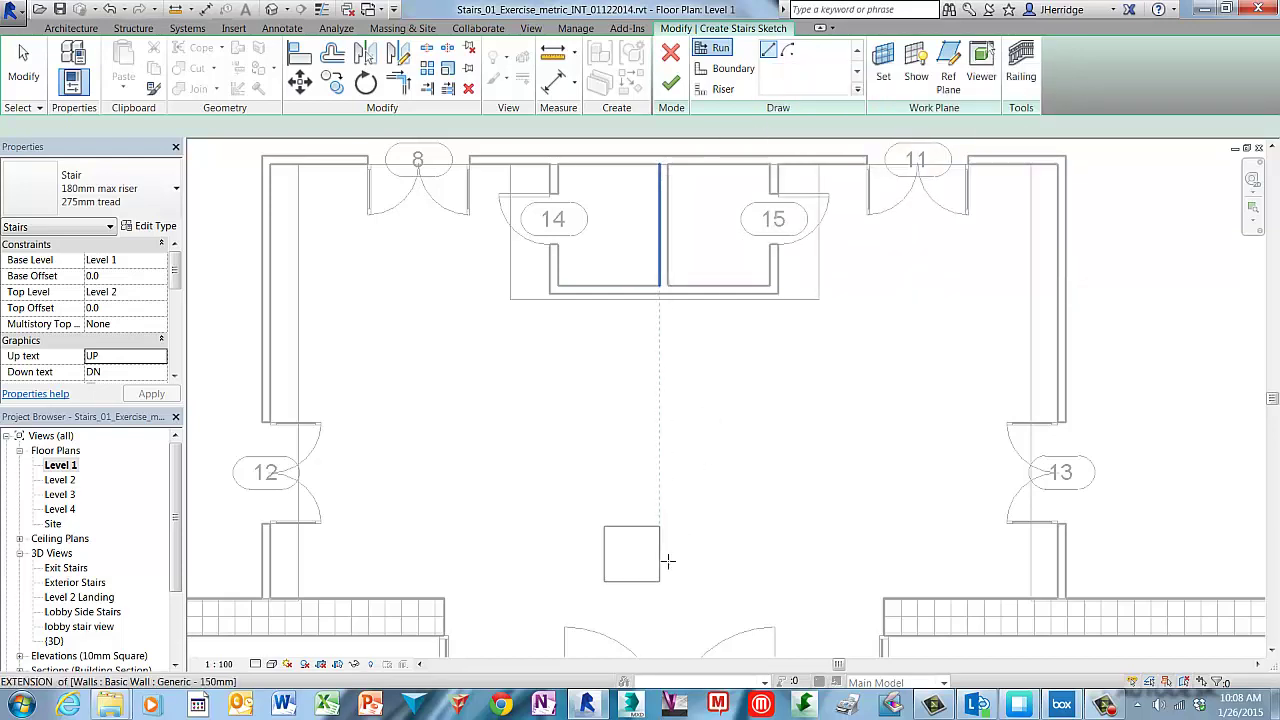
middle_click_drag(668, 553, 631, 483)
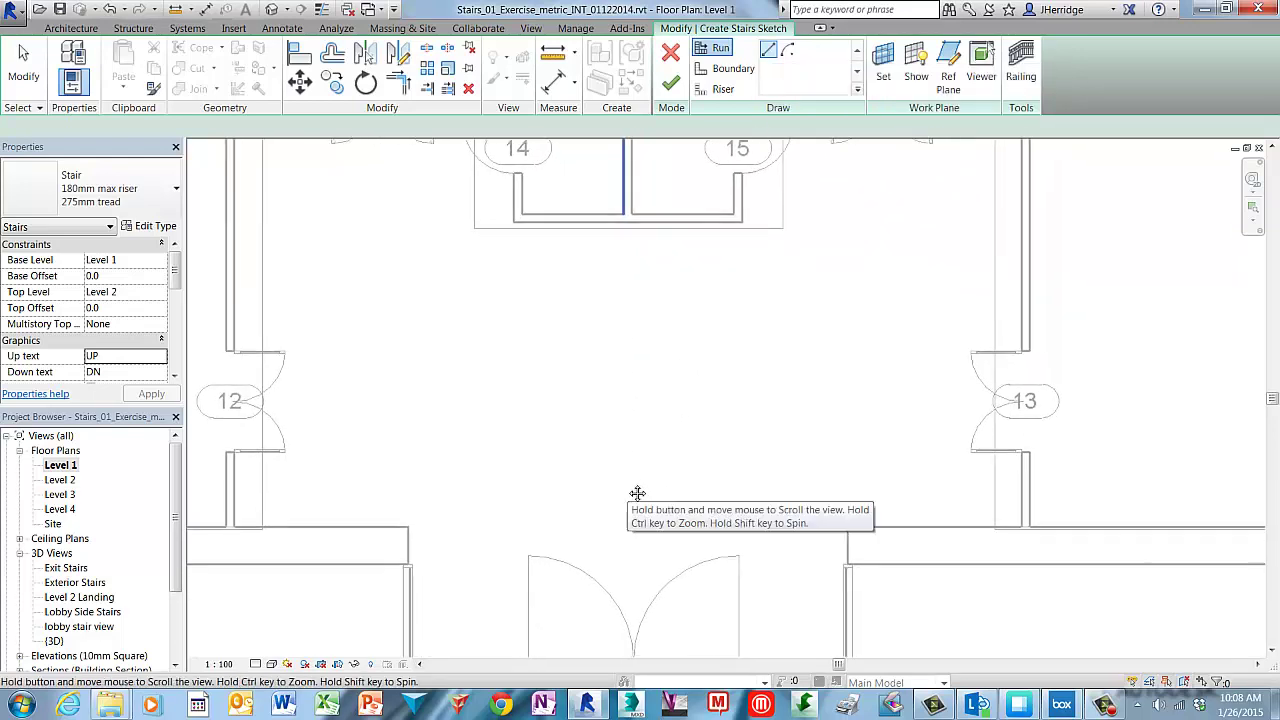
scroll(634, 490, "down", 1)
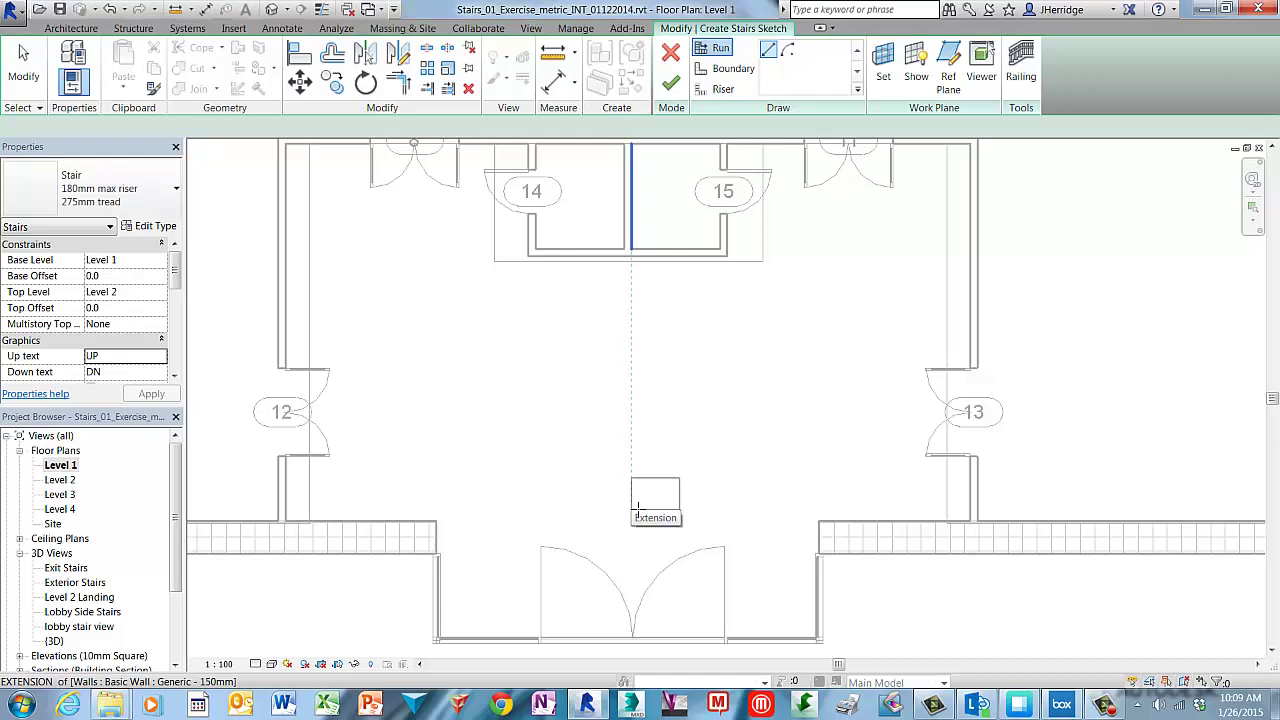
left_click(636, 508)
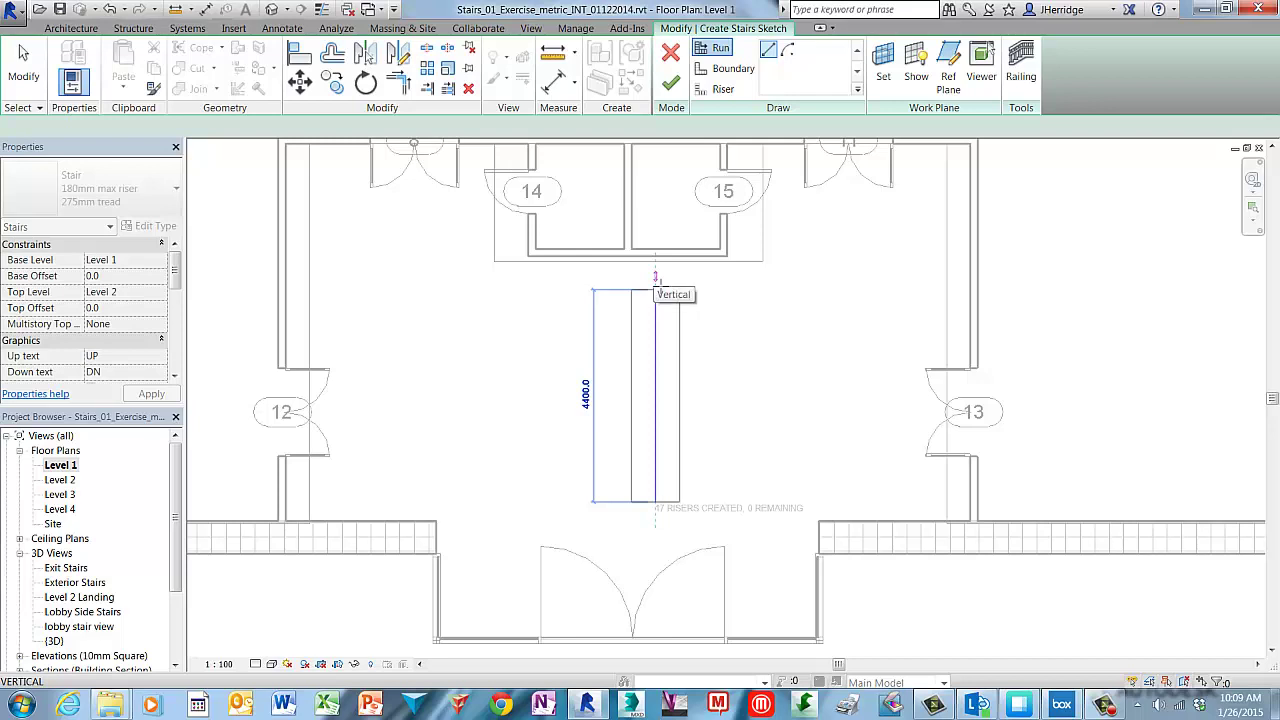
left_click(655, 280)
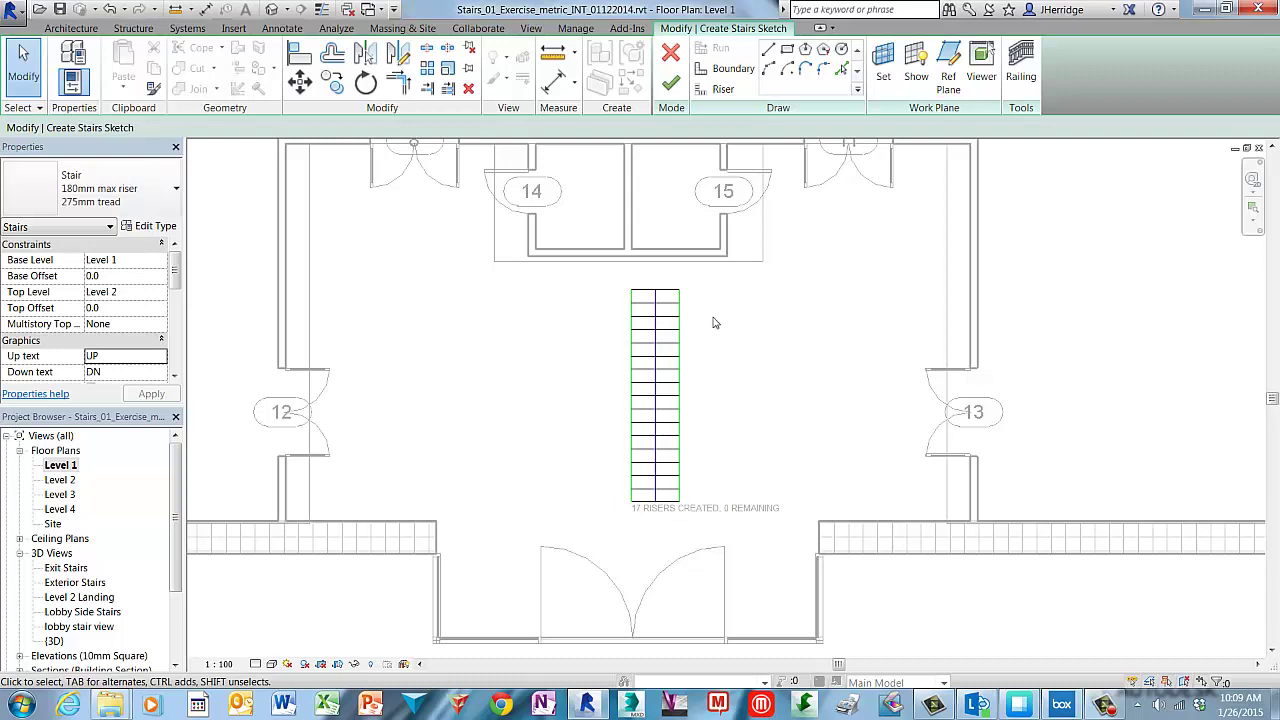
left_click(670, 82)
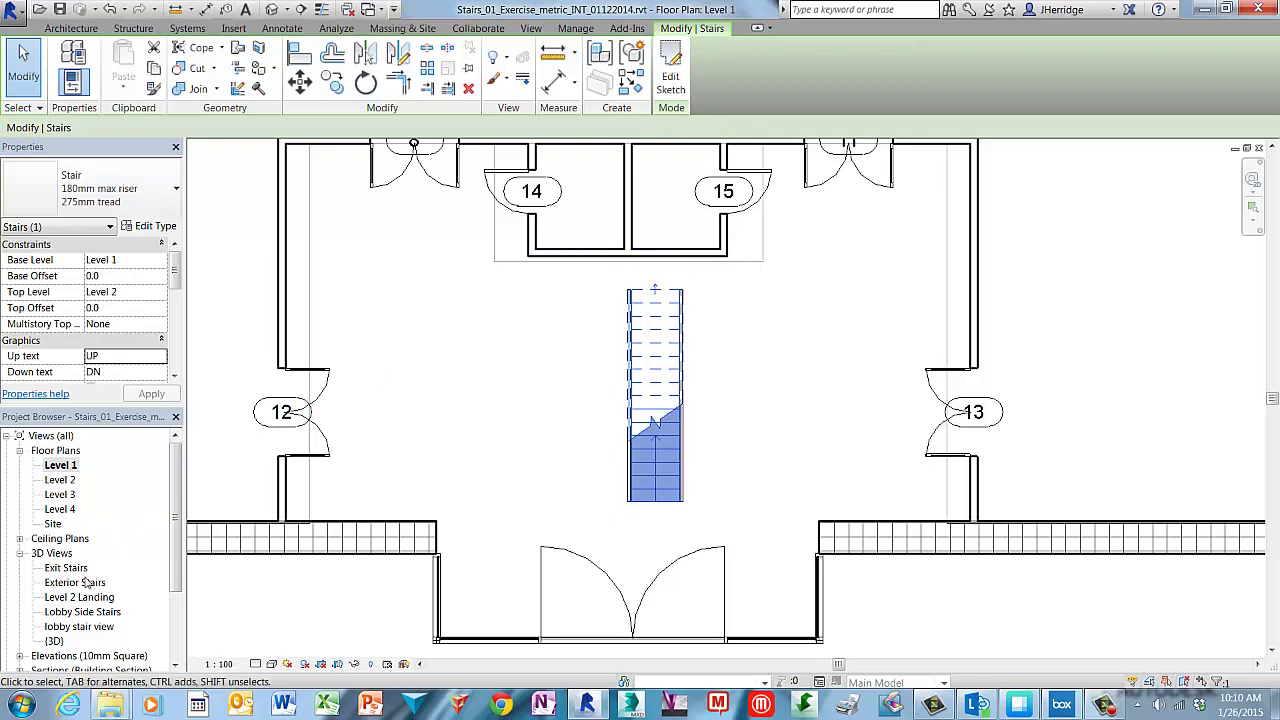
Open the 3D view named lobby stair view to check the new stair with its railings, and clear the selection
left_click(101, 629)
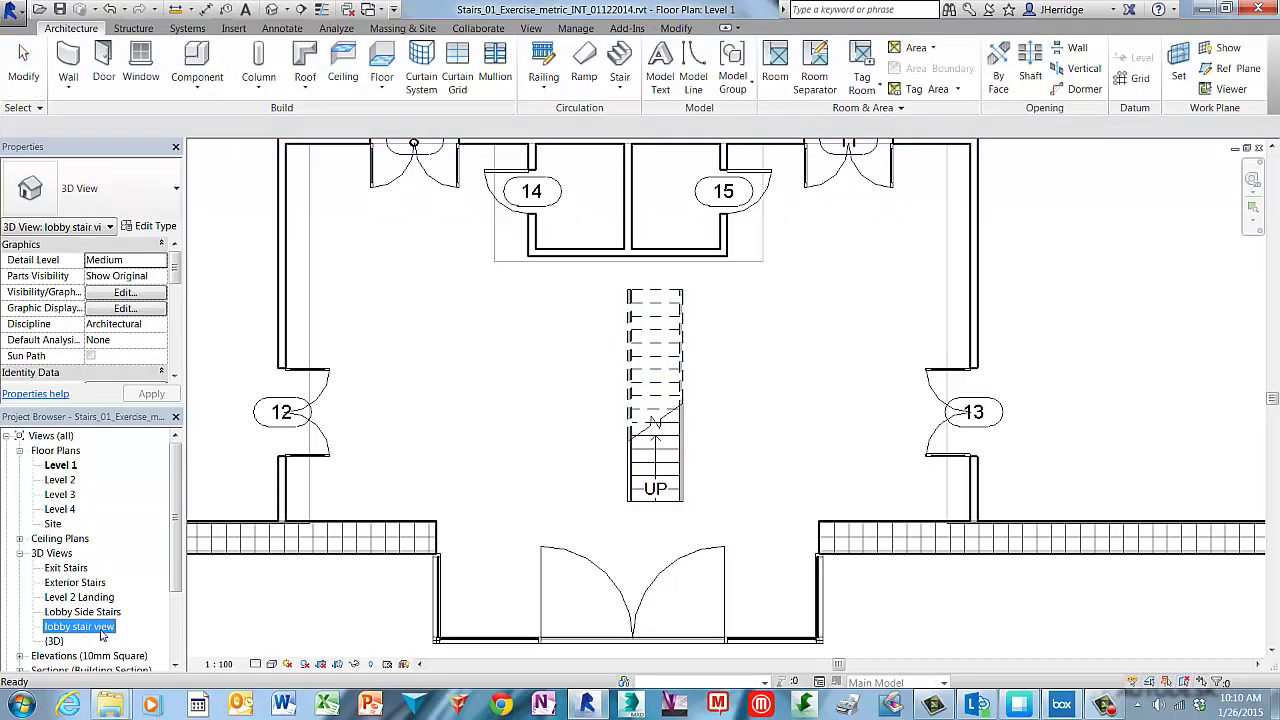
double_click(80, 627)
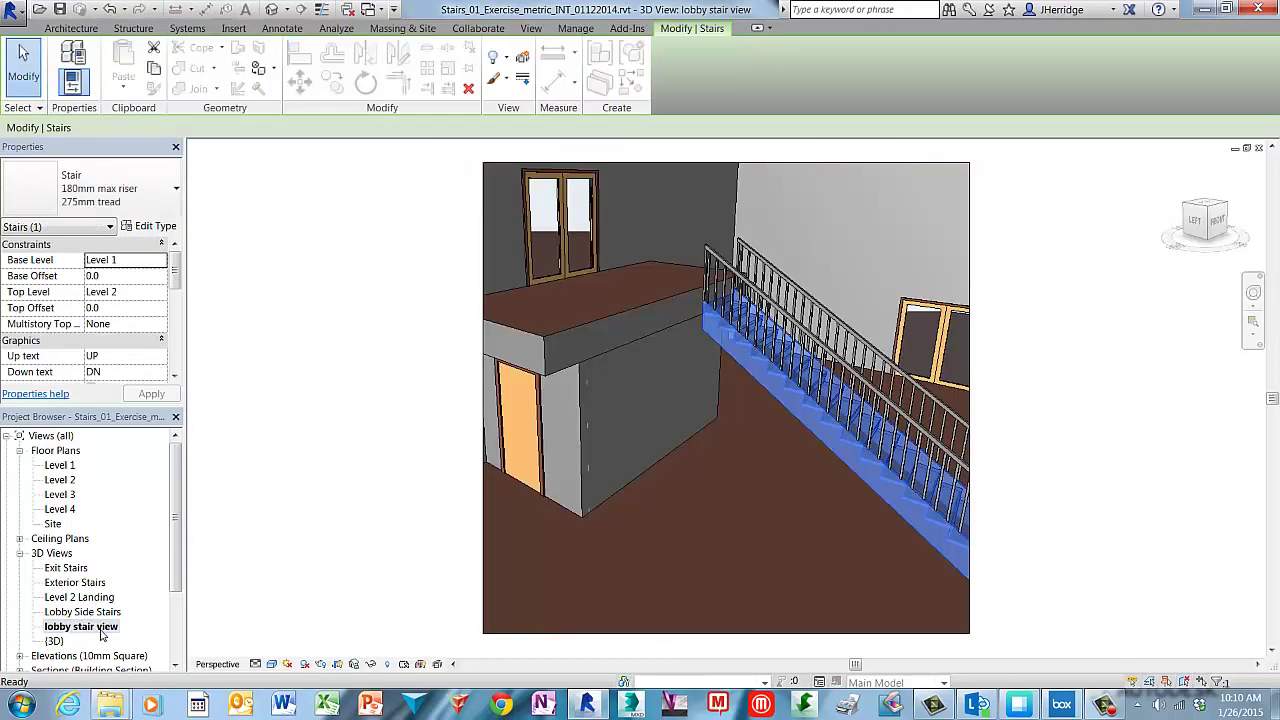
left_click(345, 515)
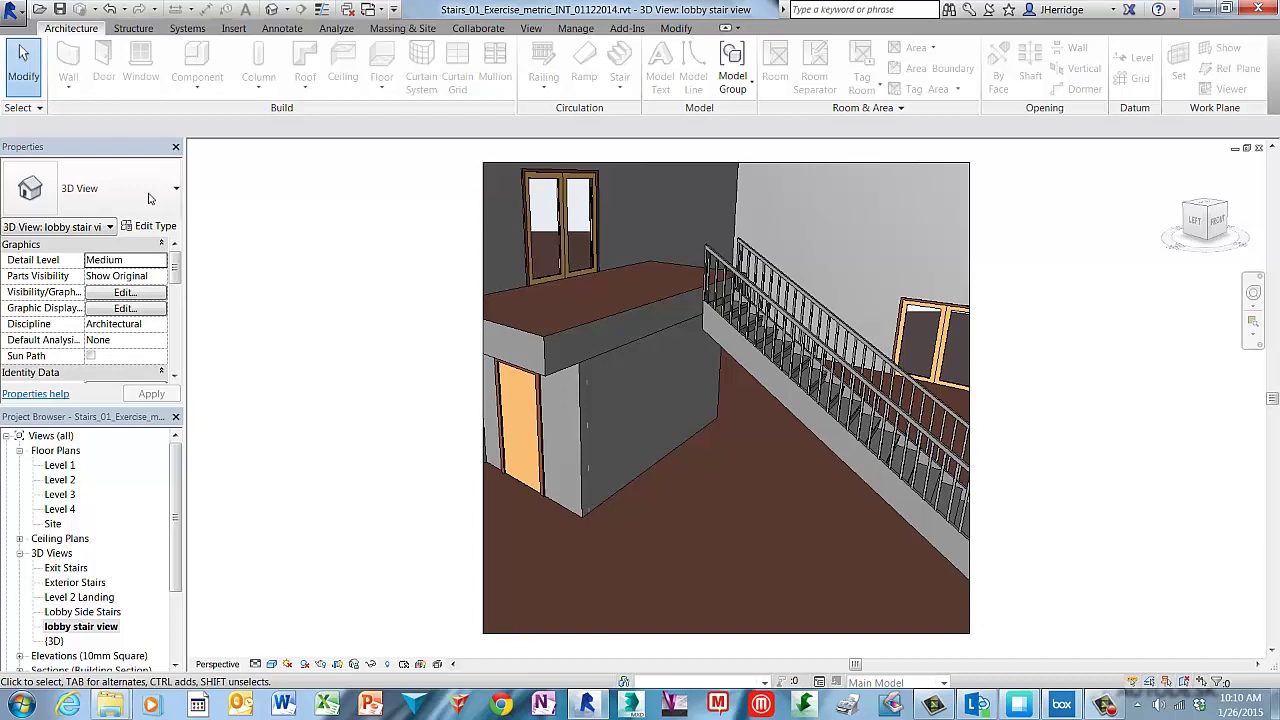
Save the project under the name Stairs_01_Exercise_metric_INT_finished in the 07_Stairs_Layout Design Editing folder
left_click(12, 14)
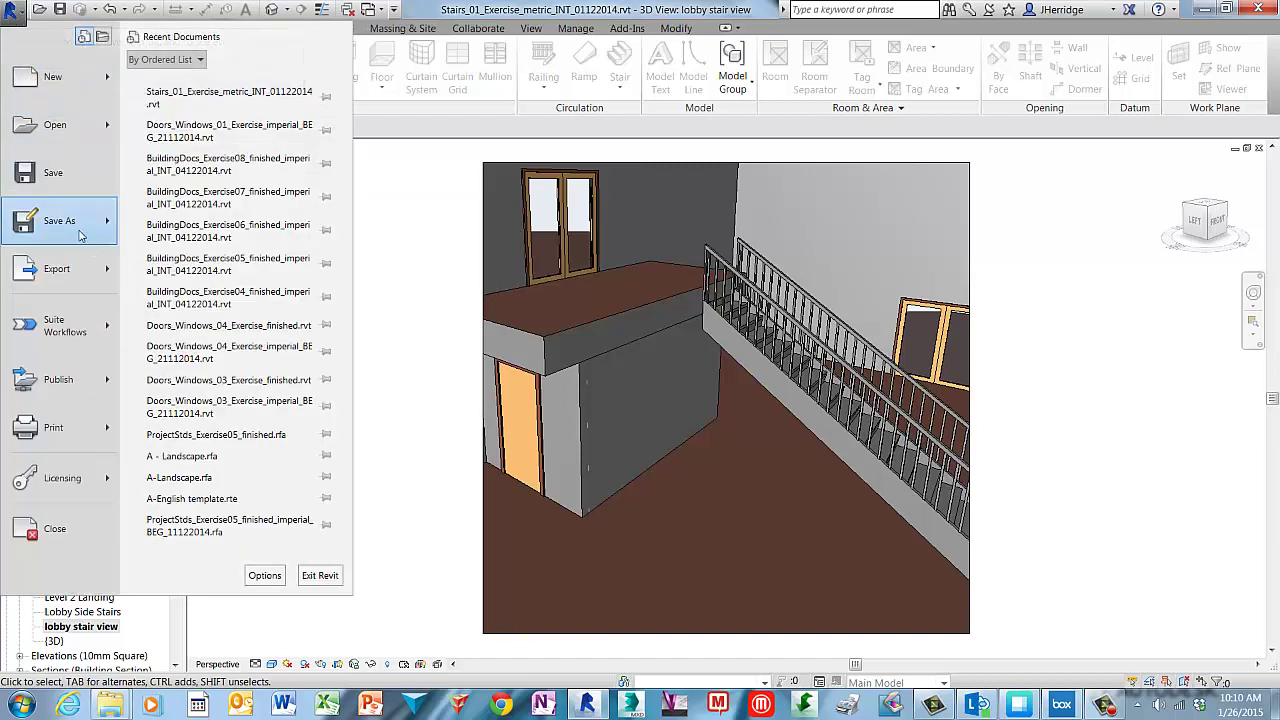
mouse_move(80, 234)
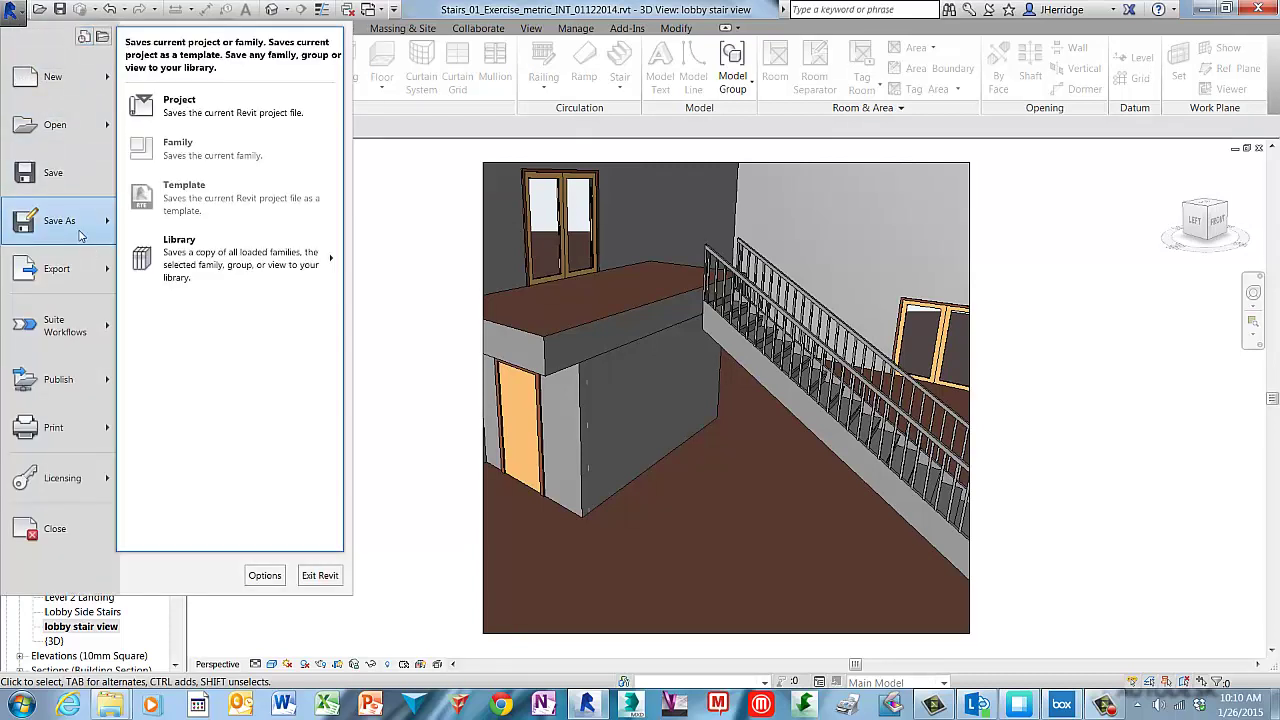
left_click(244, 112)
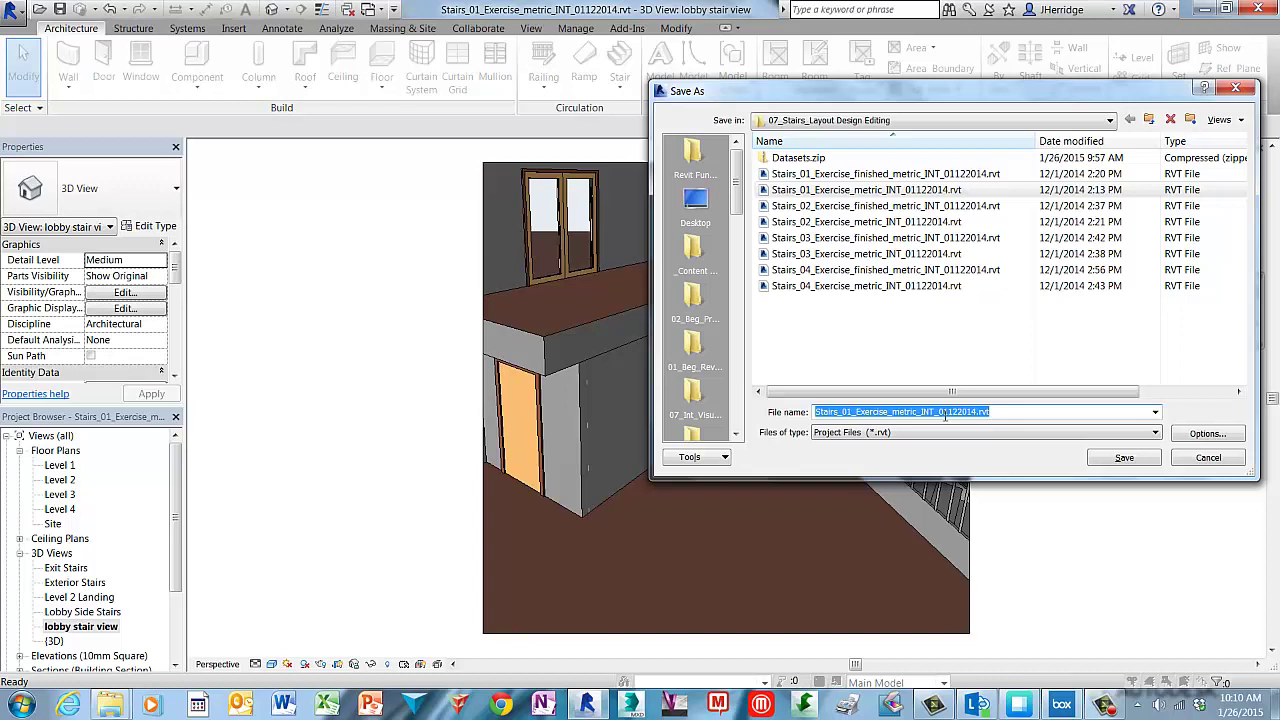
left_click_drag(938, 414, 1018, 418)
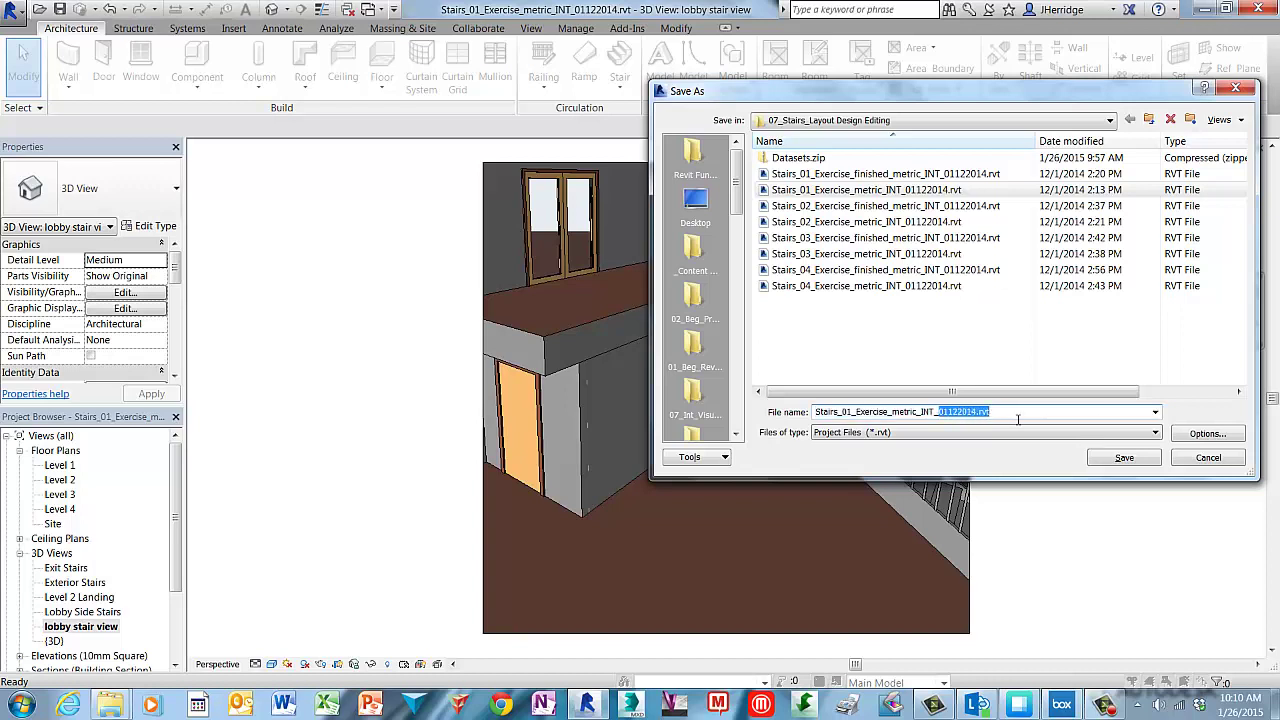
type("finished")
left_click(1124, 459)
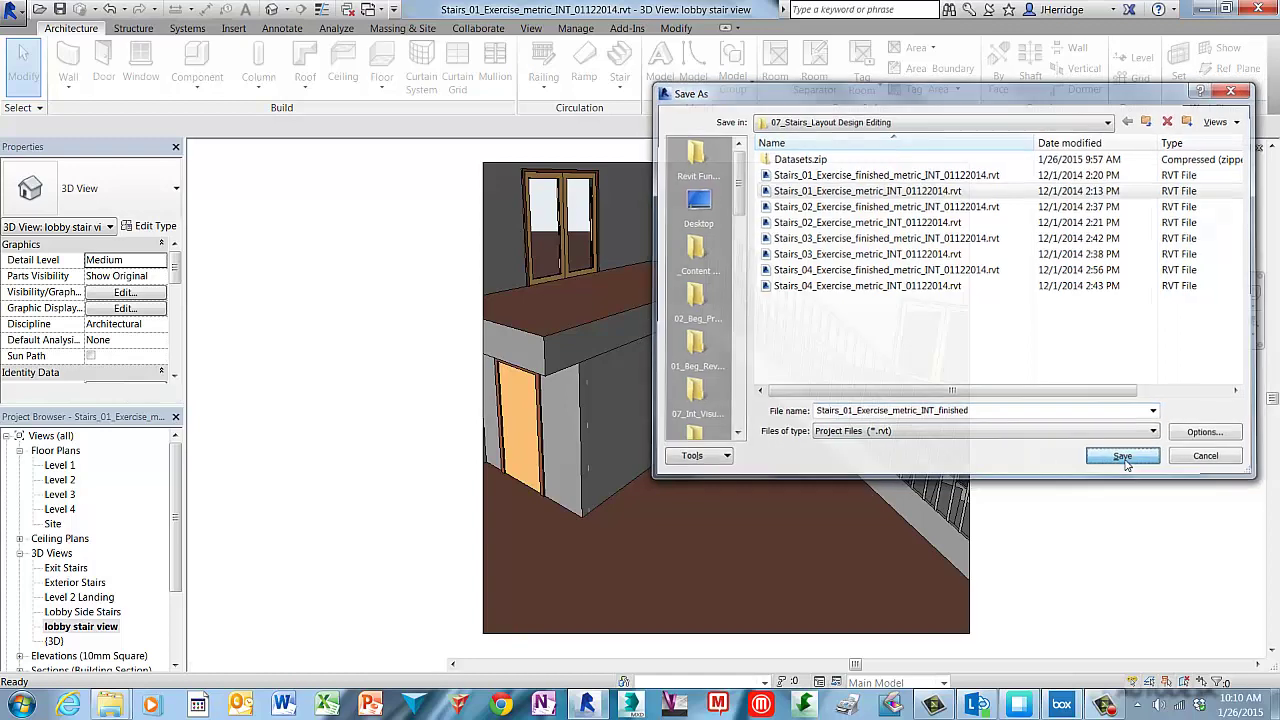